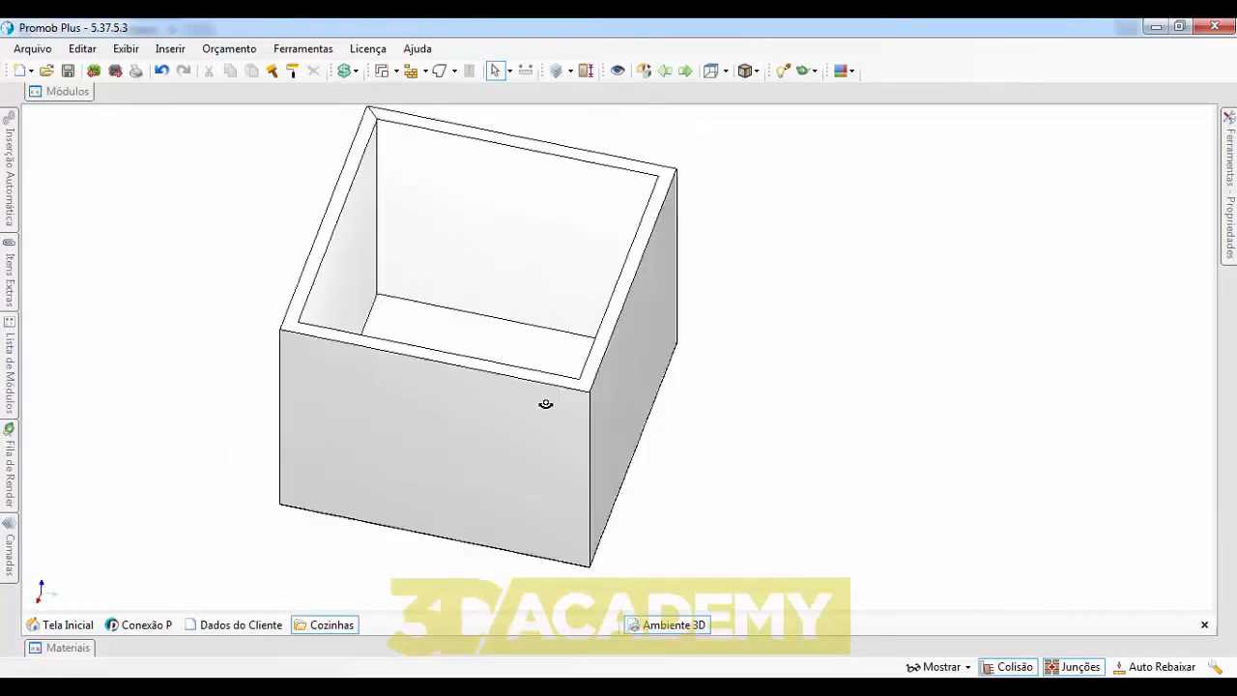
- Lower the room's front wall with the Rebaixar option
scroll(500, 315, "up", 5)
middle_click_drag(355, 290, 201, 307)
scroll(381, 290, "down", 4)
scroll(338, 355, "down", 2)
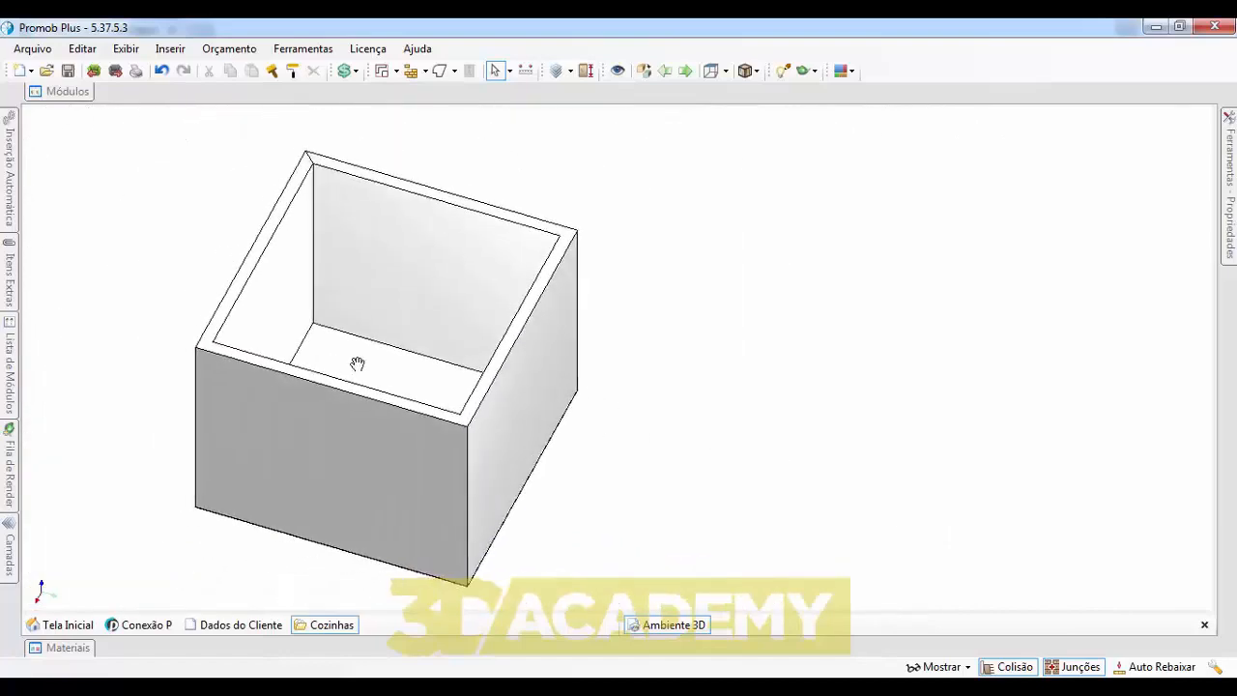
middle_click_drag(357, 362, 533, 365)
scroll(510, 367, "up", 3)
scroll(509, 378, "down", 2)
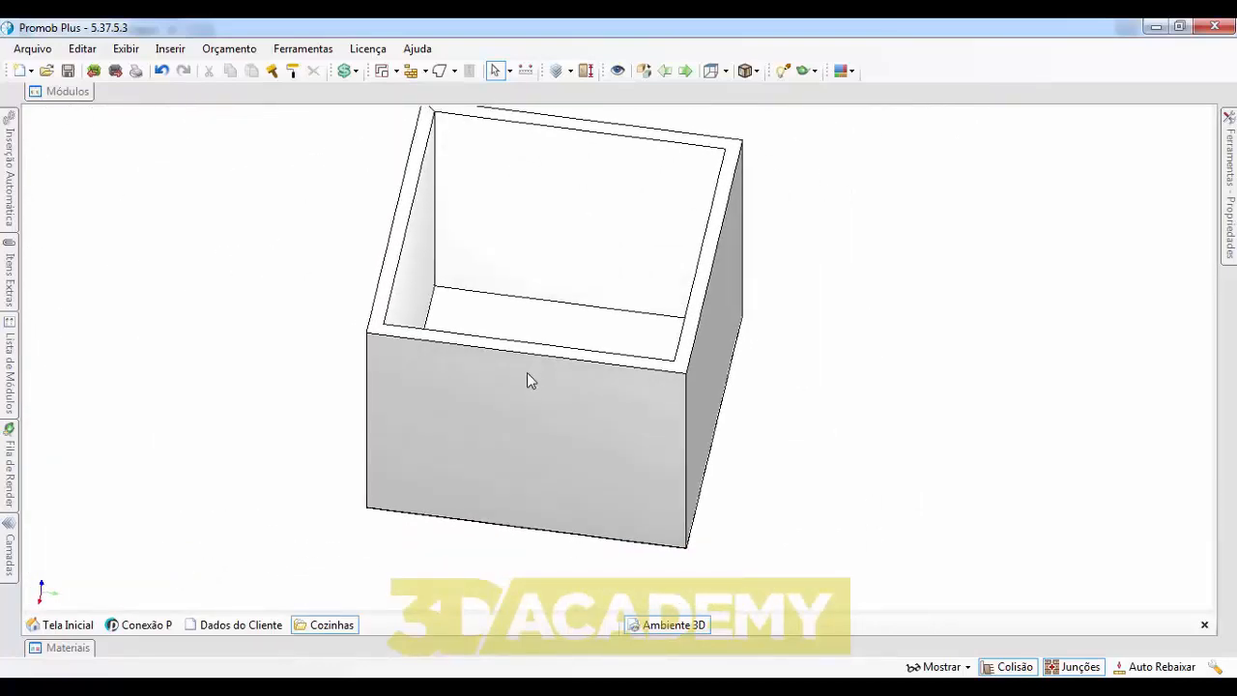
left_click(518, 430)
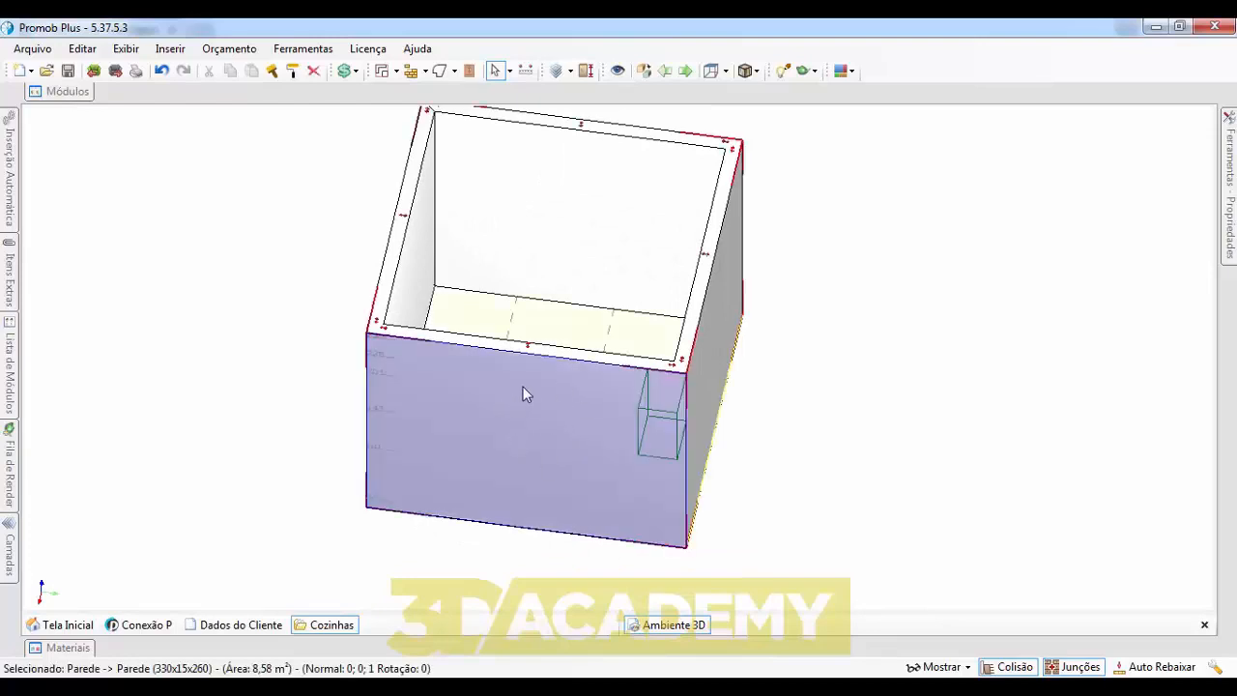
right_click(523, 393)
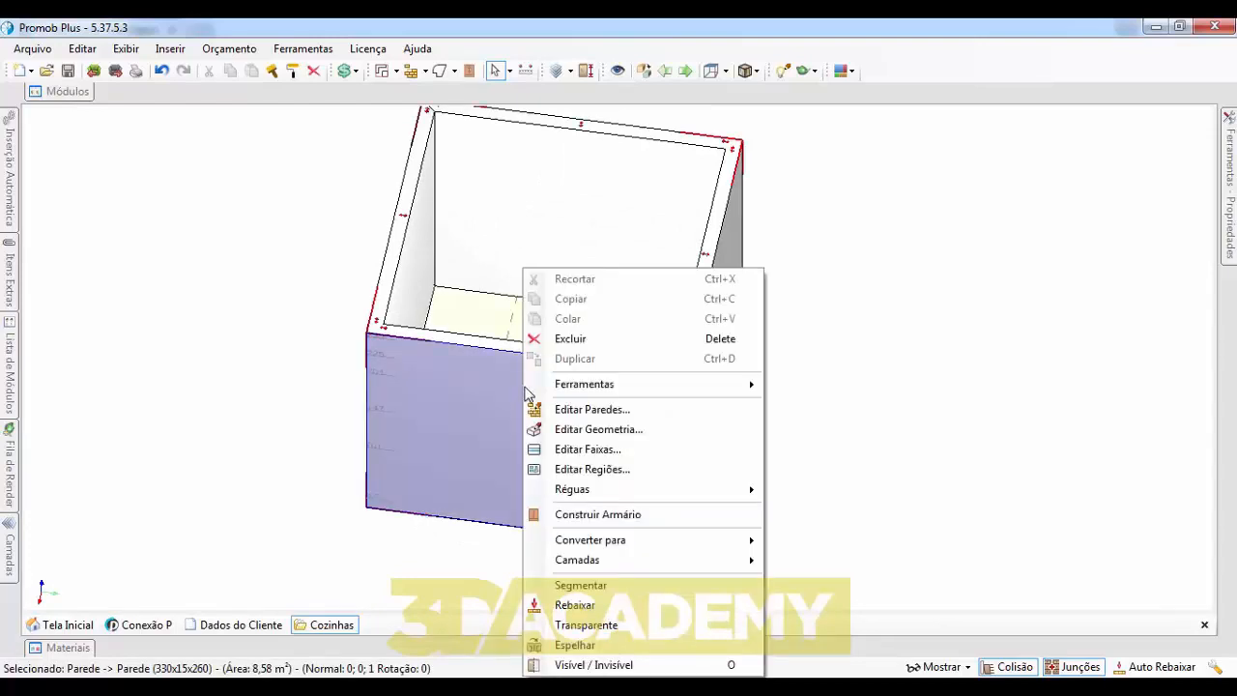
left_click(576, 605)
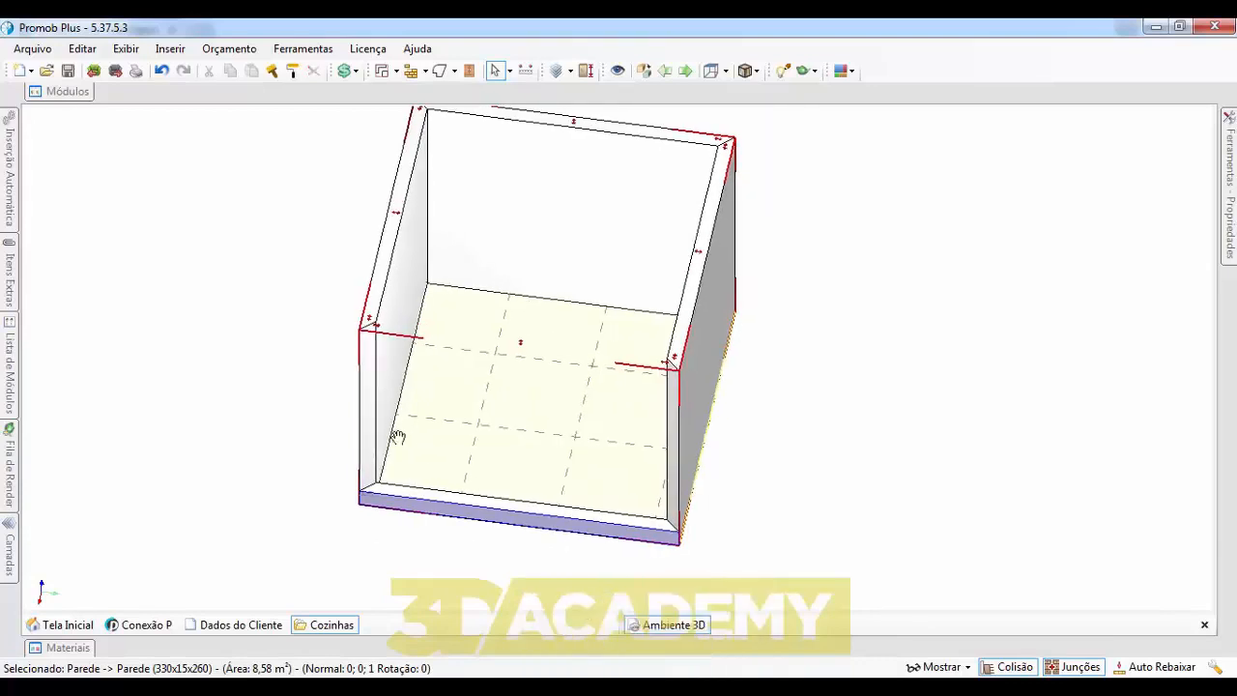
- Restore the lowered front wall to its full height
middle_click_drag(397, 436, 401, 357)
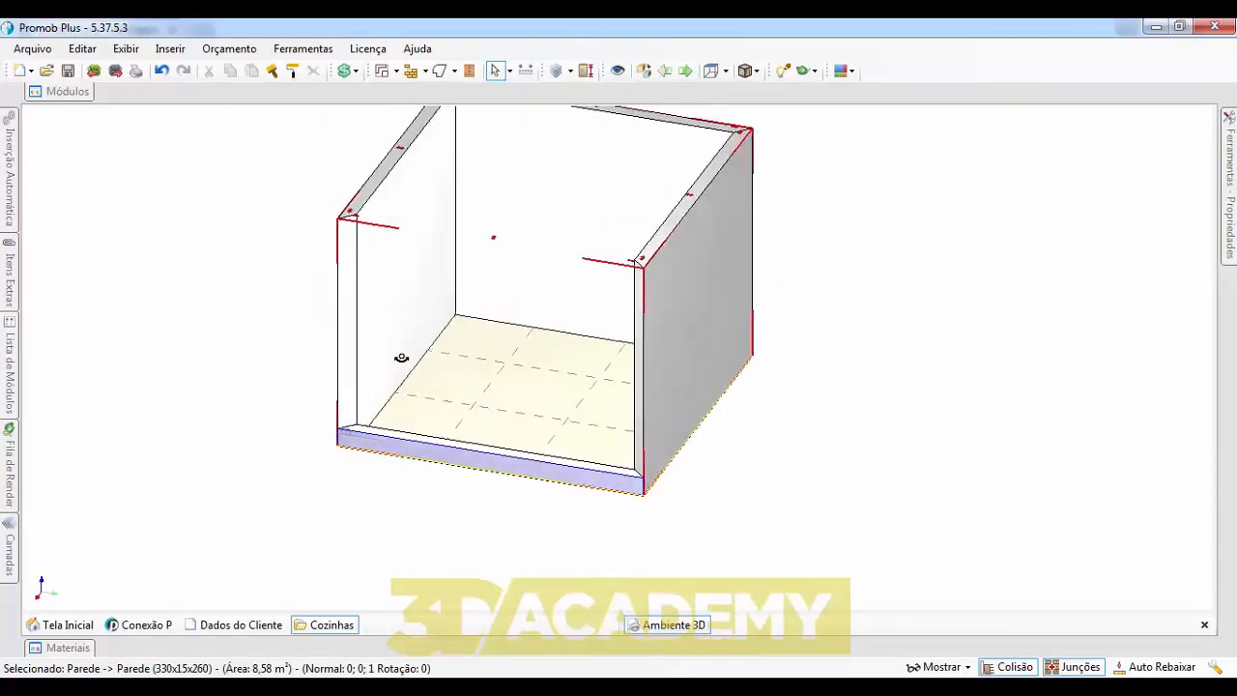
scroll(464, 348, "up", 5)
scroll(542, 256, "down", 1)
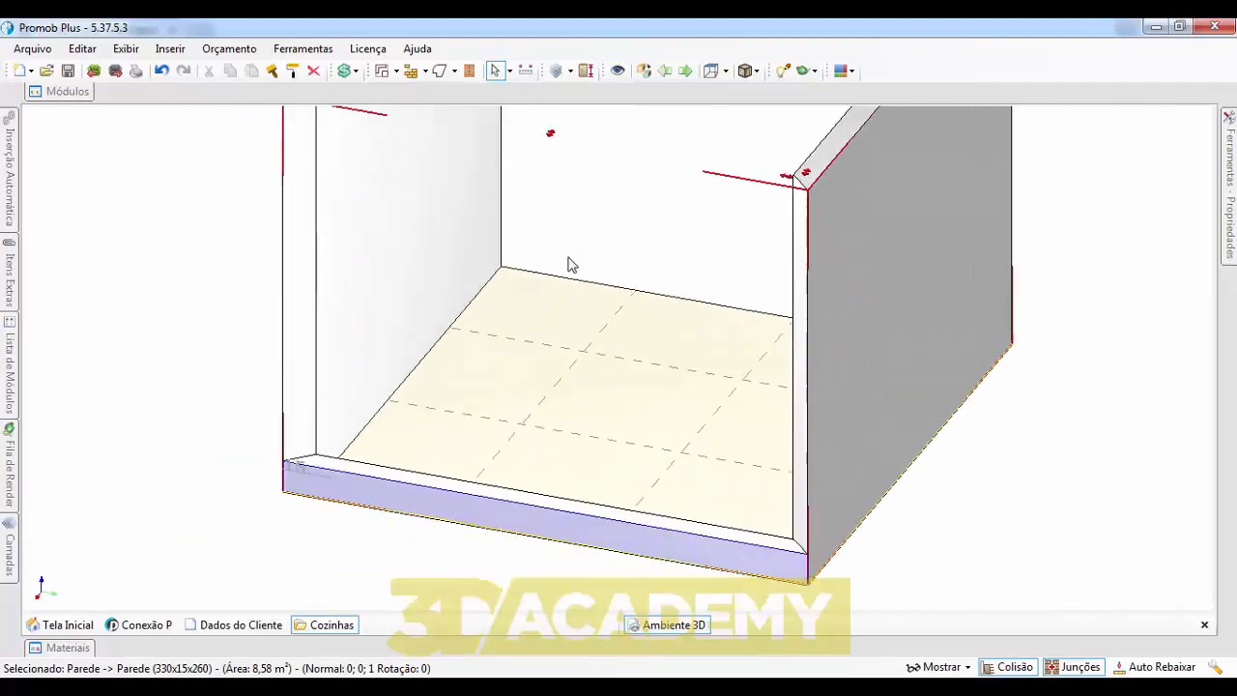
middle_click_drag(568, 264, 591, 345)
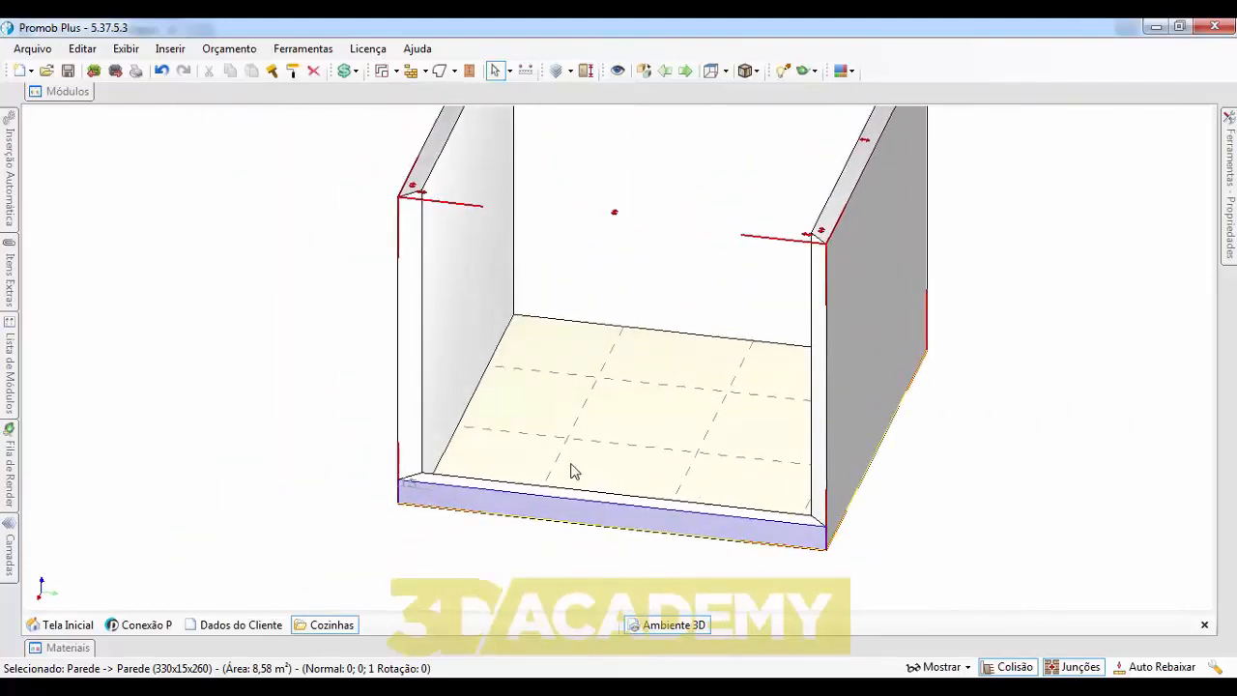
left_click(649, 524)
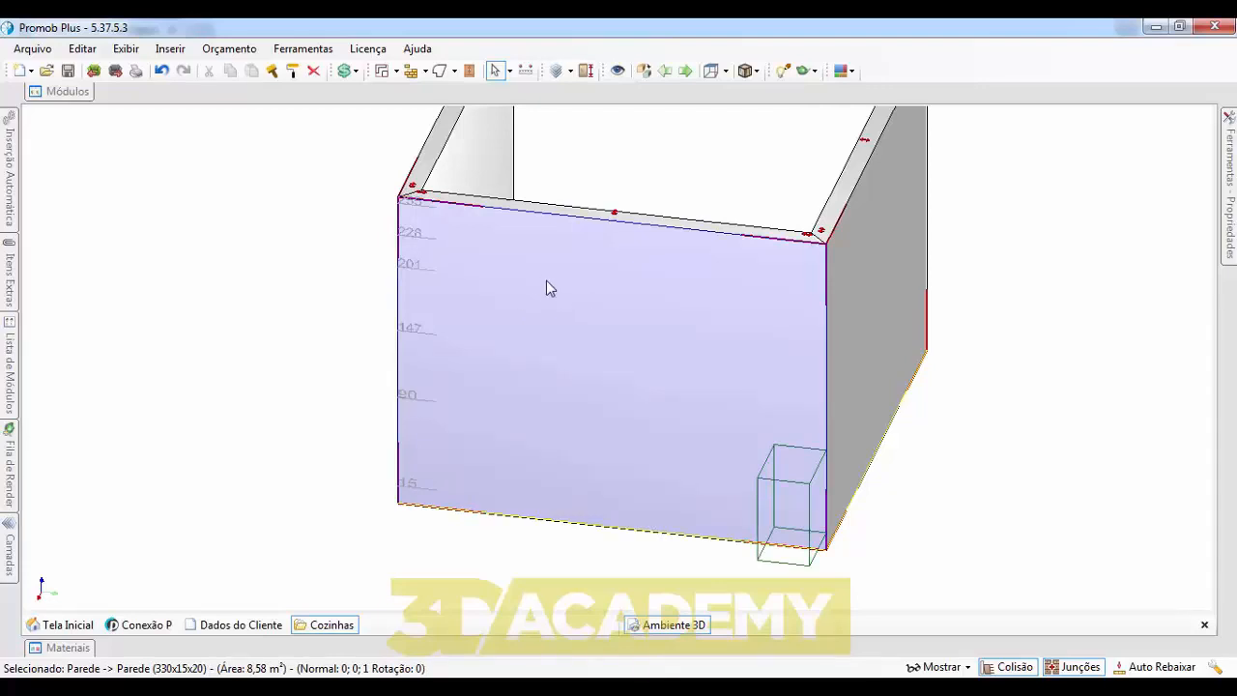
- Apply Rebaixar to the front wall again to open up the view into the room
middle_click_drag(487, 237, 439, 281)
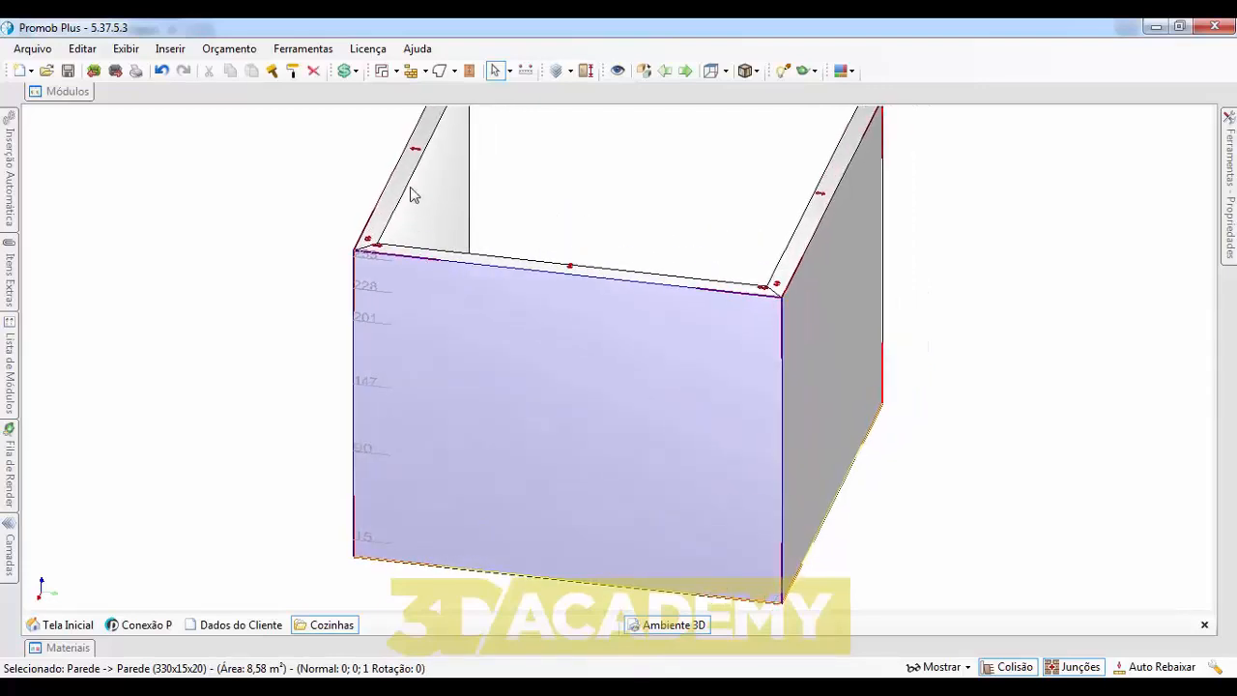
right_click_drag(629, 273, 623, 473)
right_click_drag(554, 426, 586, 298)
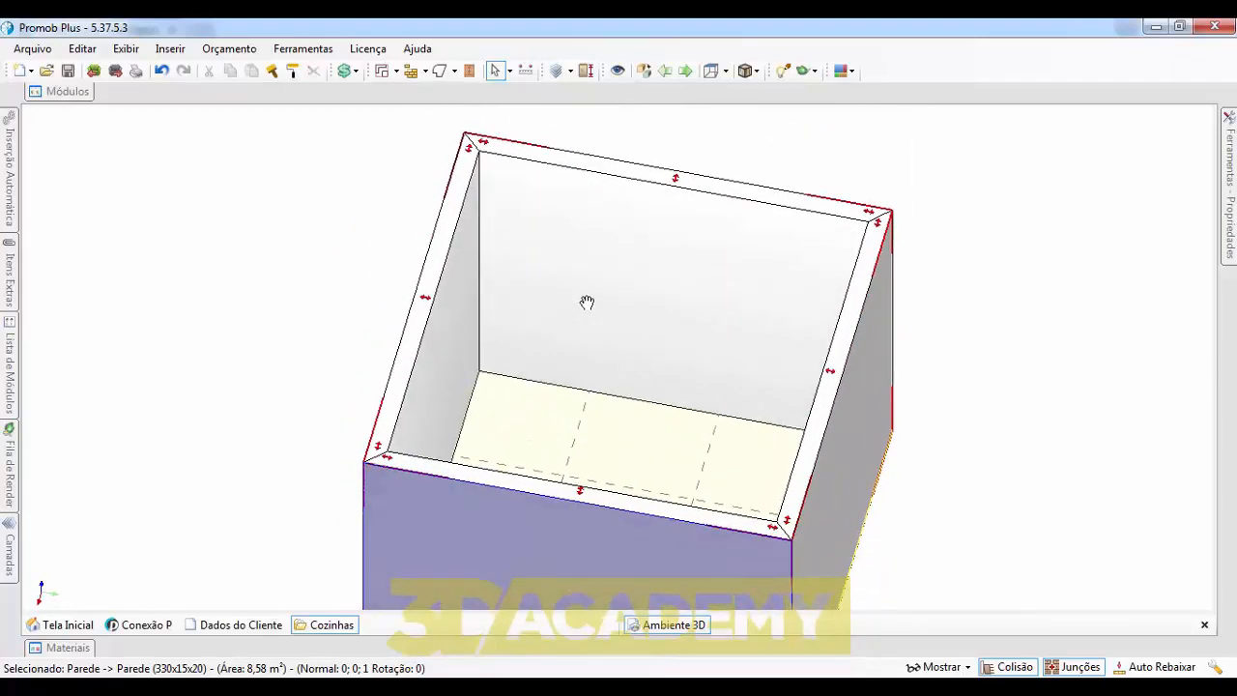
middle_click_drag(395, 500, 404, 278)
right_click(533, 337)
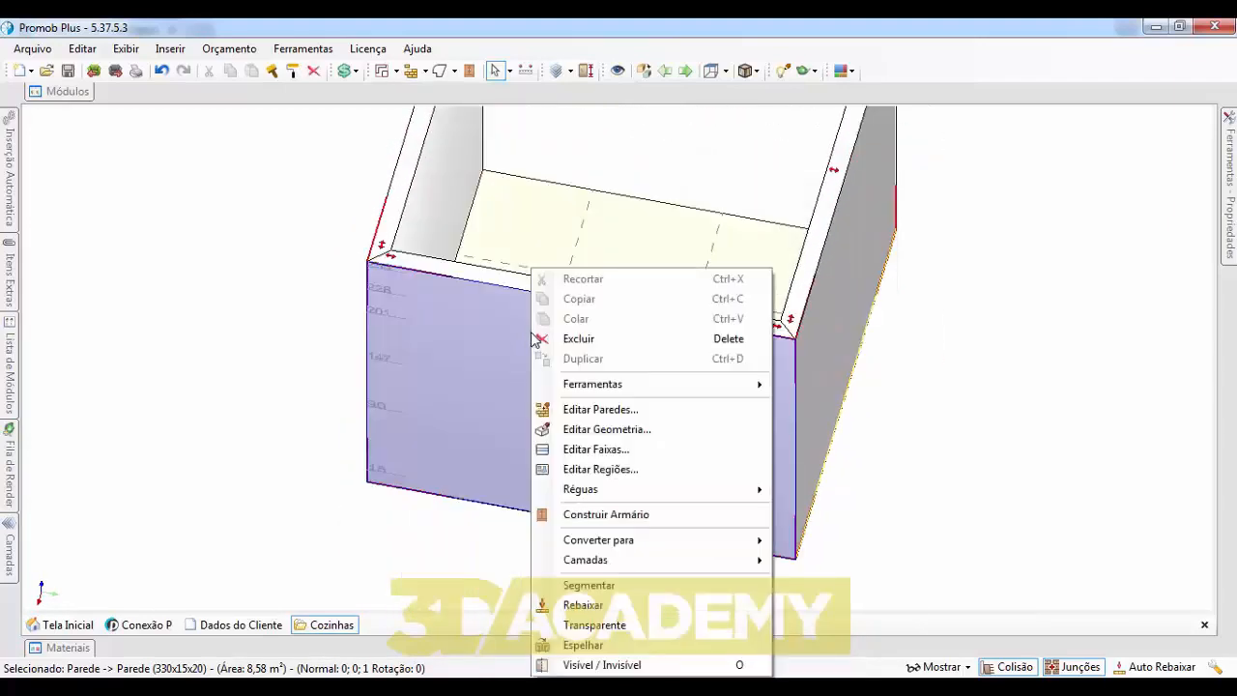
left_click(618, 604)
- Lower the right side wall, next to the lowered front wall, with Rebaixar
right_click_drag(680, 368, 425, 342)
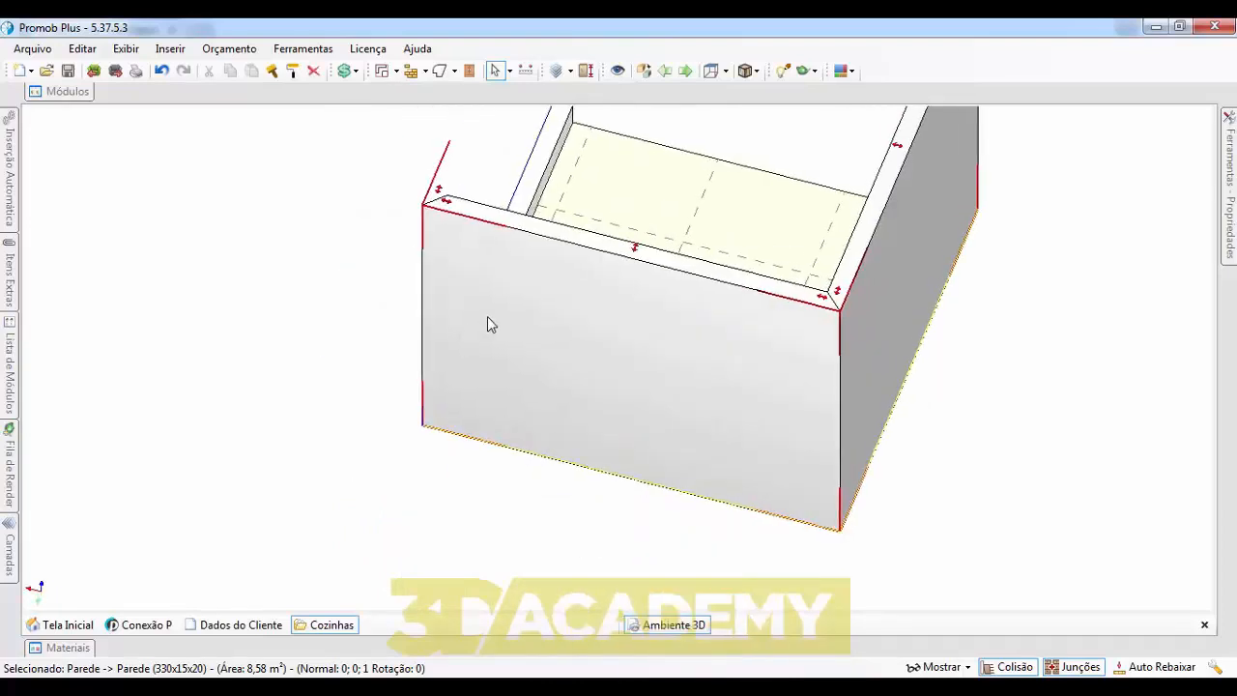
left_click(488, 318)
right_click(487, 316)
left_click(527, 605)
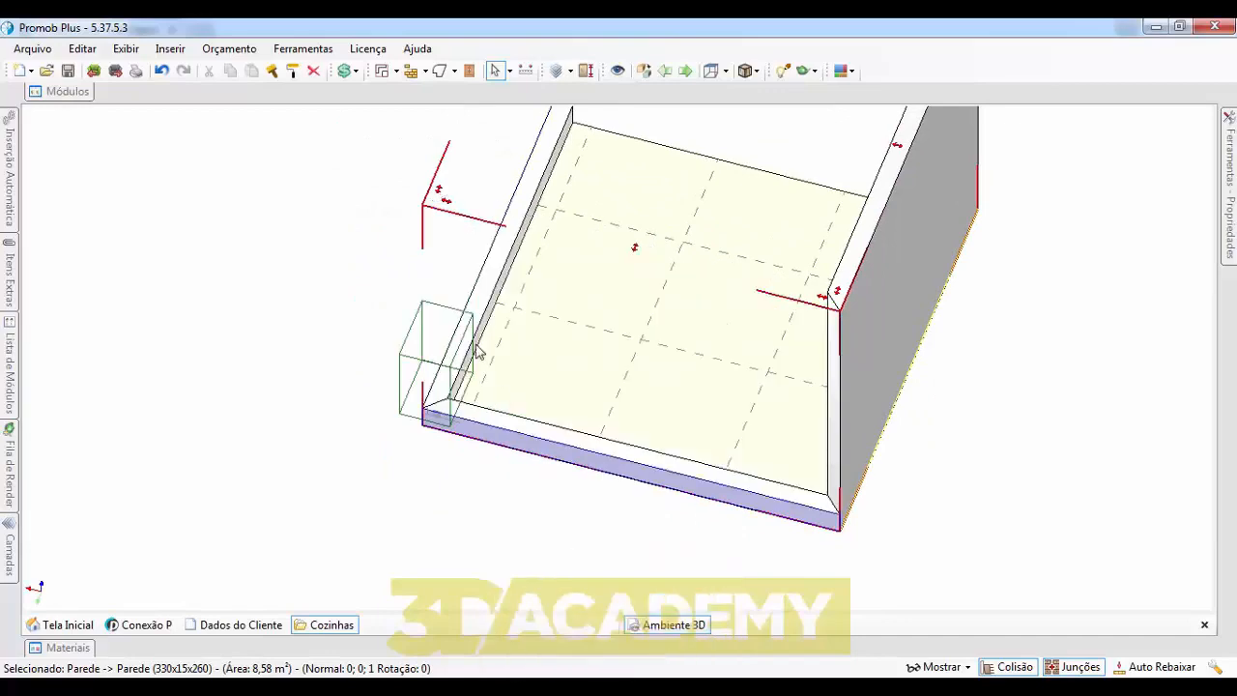
- Lower the remaining left side wall with Rebaixar, leaving only the back wall at full height
right_click_drag(474, 351, 499, 249)
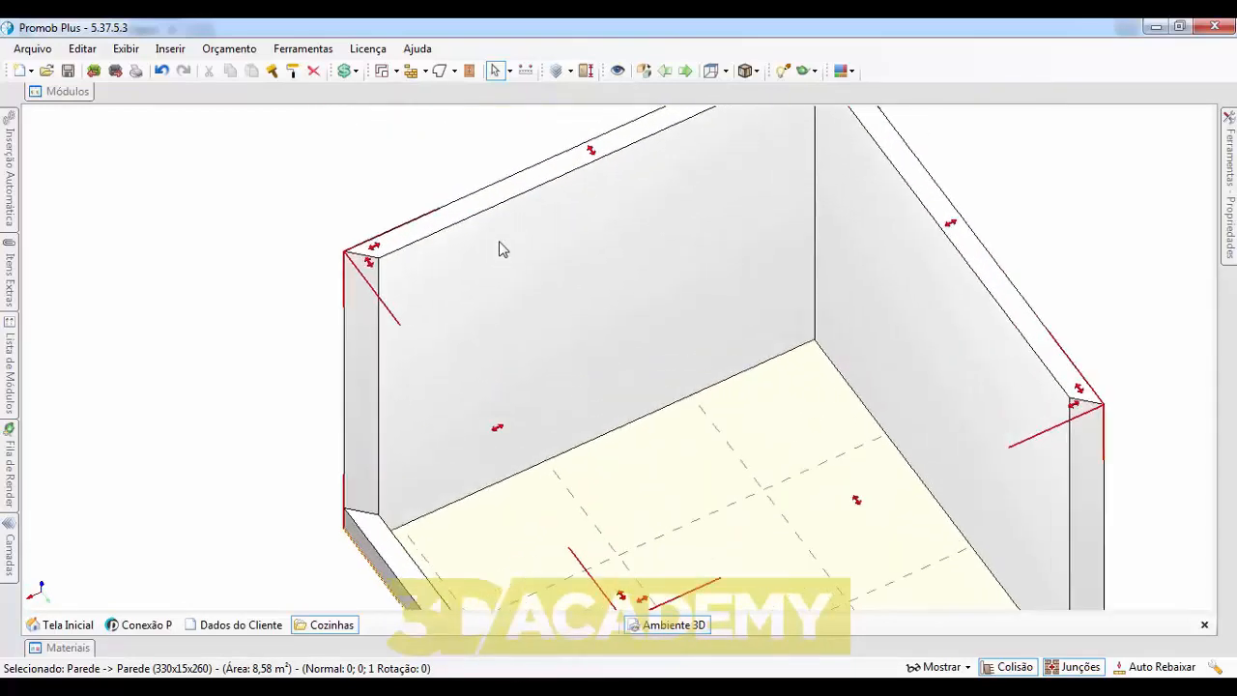
left_click(500, 248)
right_click(500, 244)
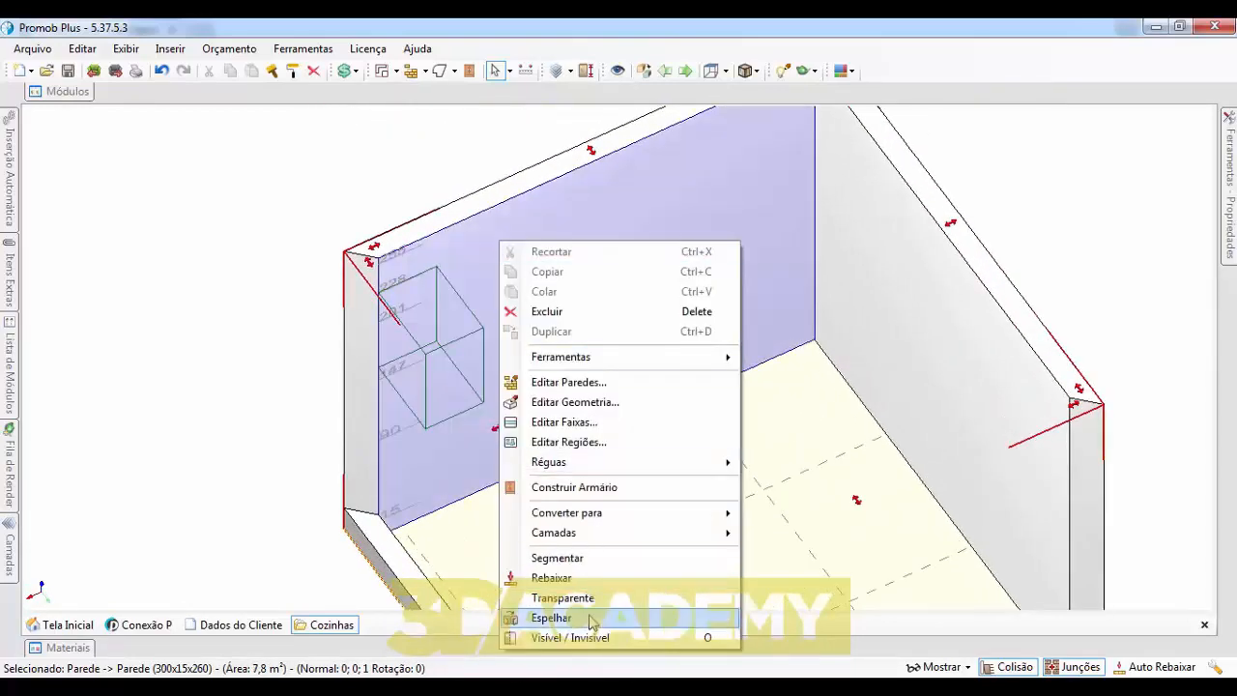
left_click(594, 578)
right_click_drag(605, 551, 468, 347)
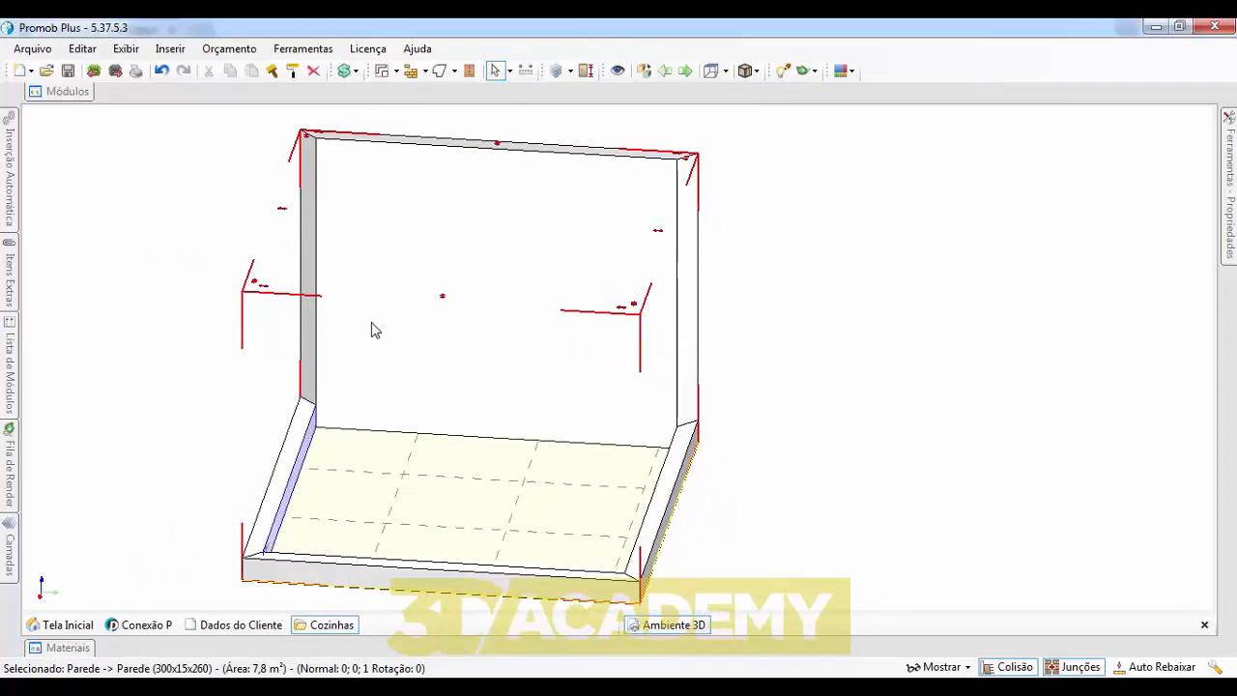
- Open the Módulos catalogue and pin it so that it stays visible above the 3D view
left_click(83, 94)
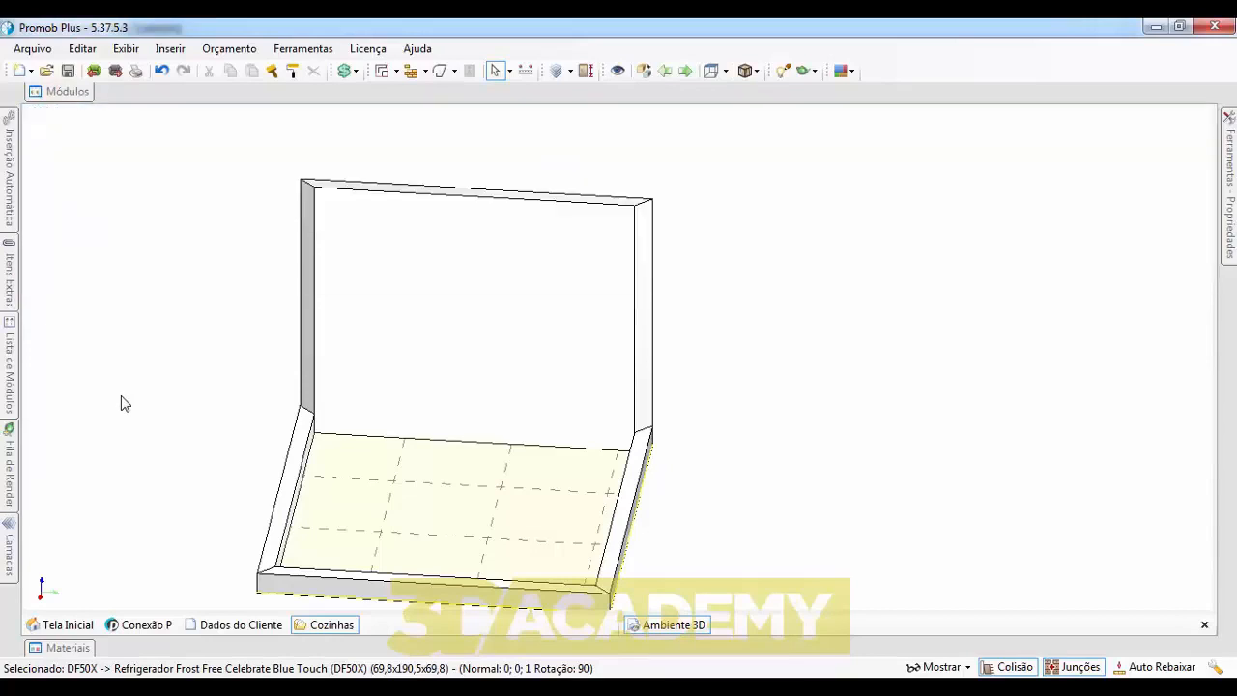
mouse_move(72, 97)
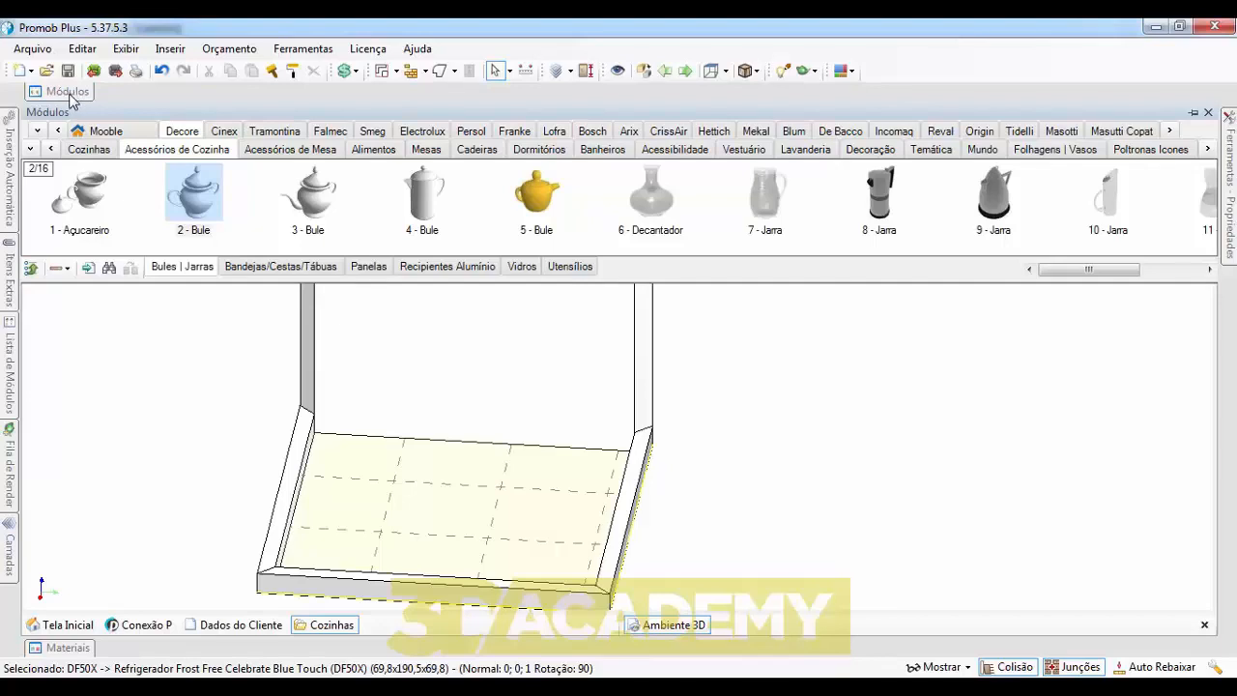
left_click(1195, 115)
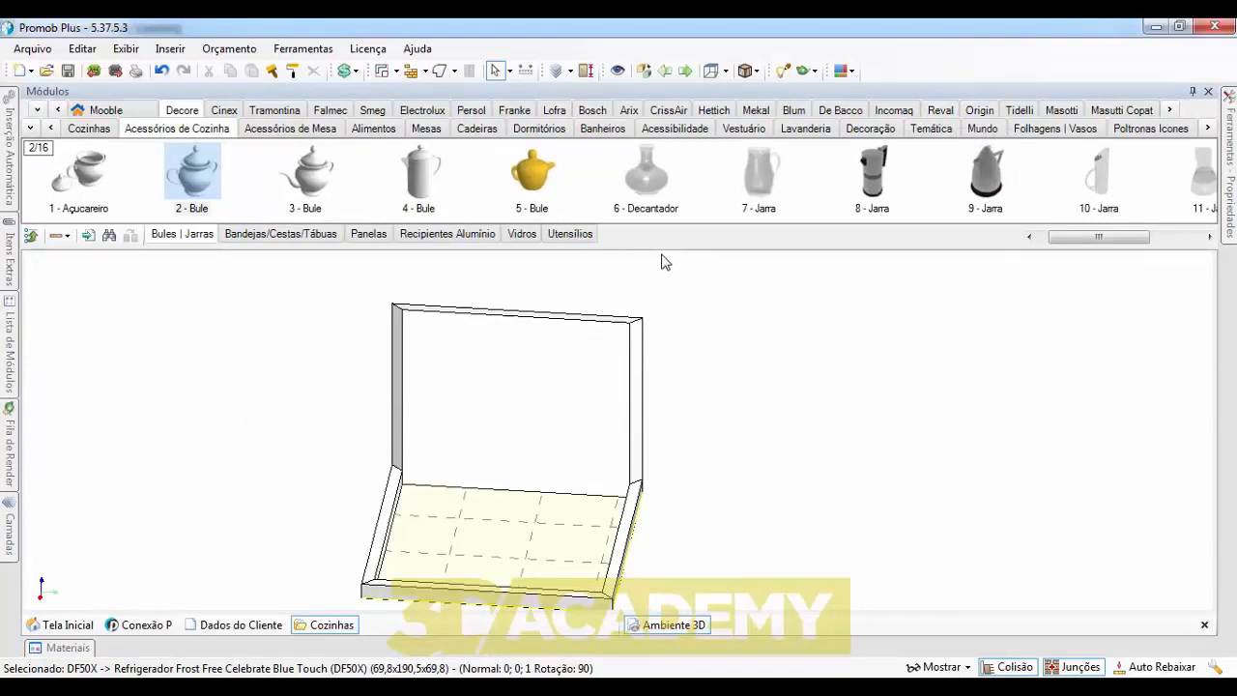
- Adjust the height of the Módulos catalogue, trying smaller thumbnails before settling on large ones
mouse_move(663, 248)
left_mouse_down()
mouse_move(652, 293)
mouse_move(657, 229)
left_mouse_up()
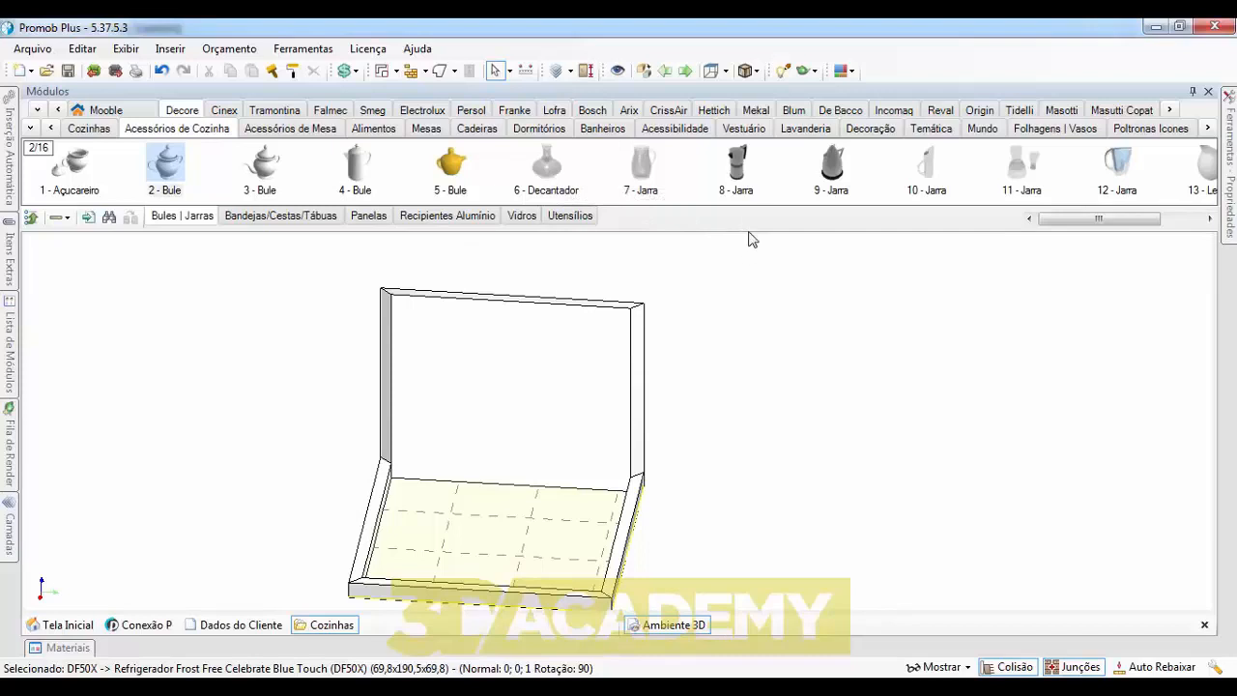
left_click_drag(748, 238, 748, 205)
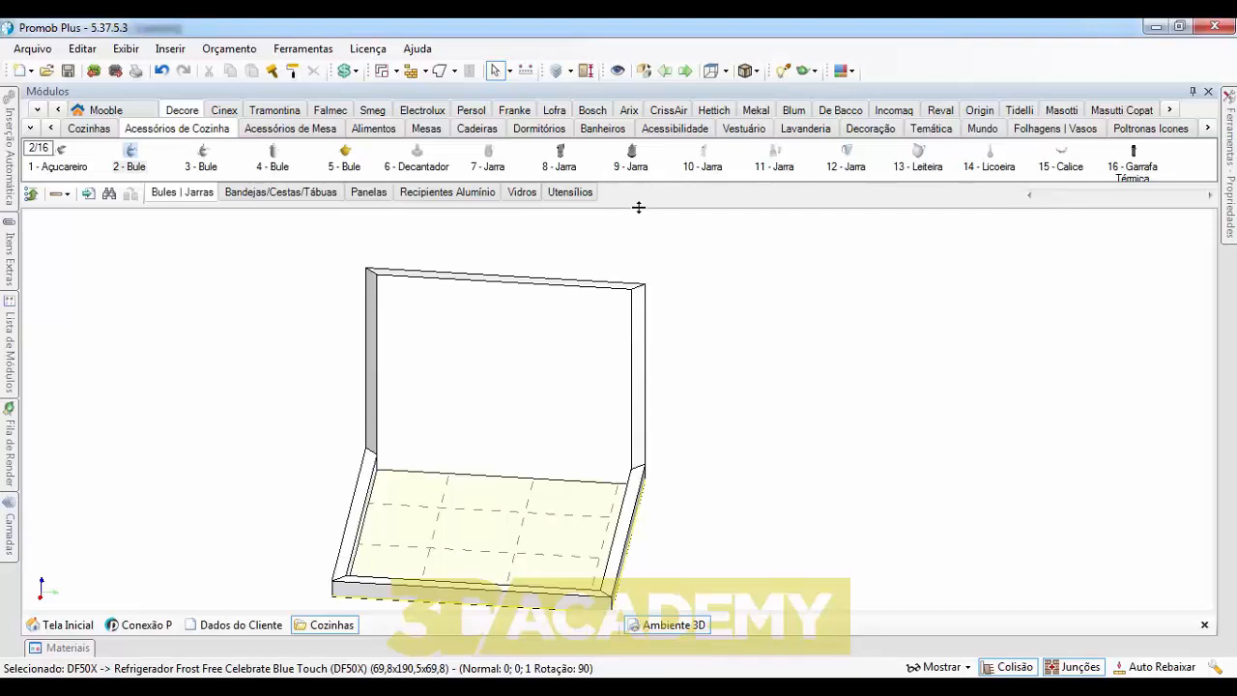
left_click_drag(637, 207, 629, 242)
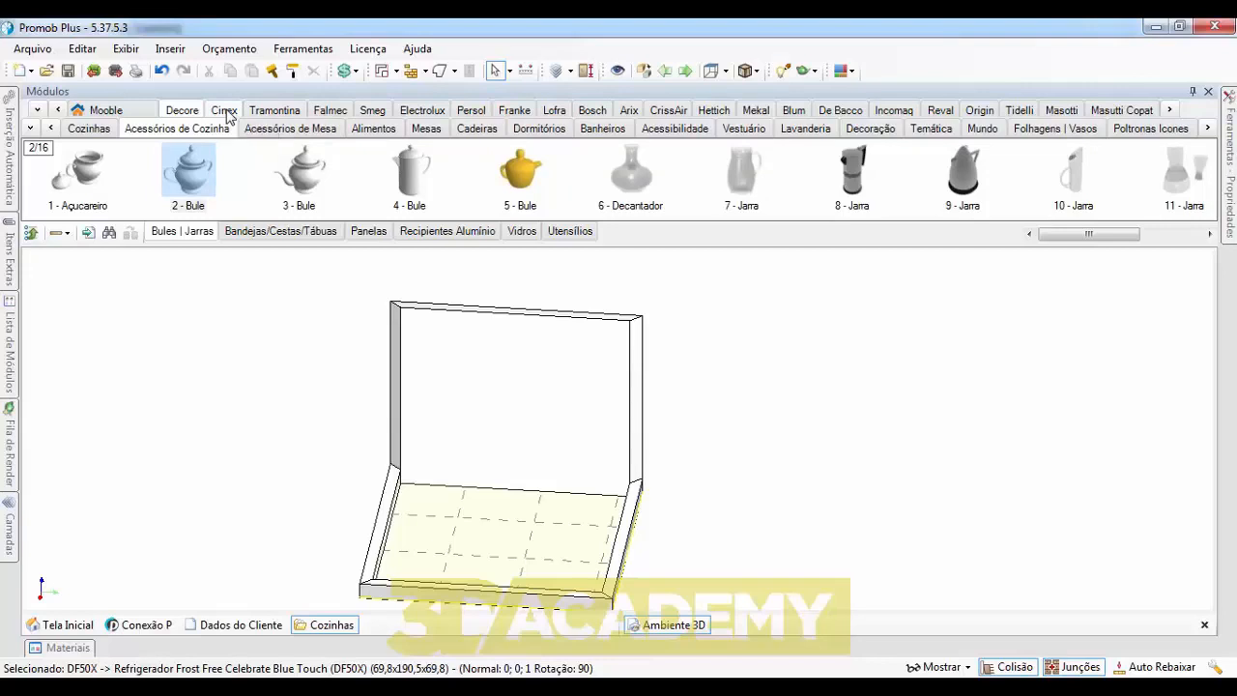
- Switch the module catalogue from Decore to the Electrolux category using the full category list
left_click(39, 111)
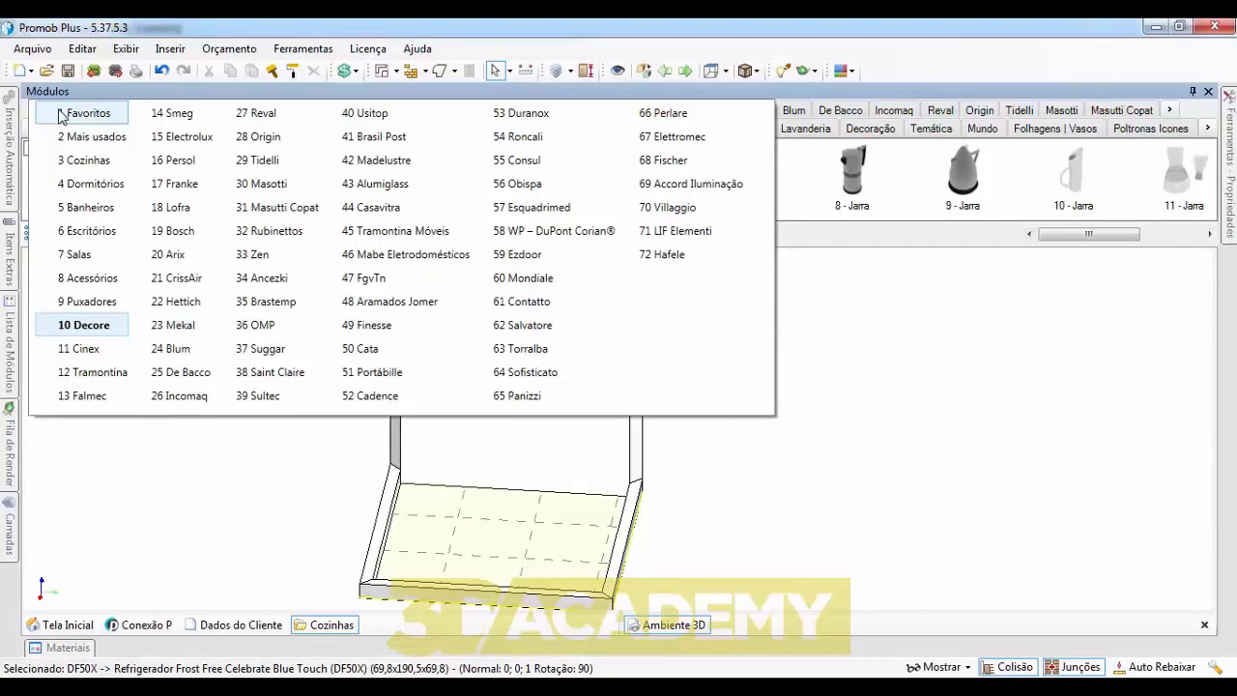
left_click(61, 114)
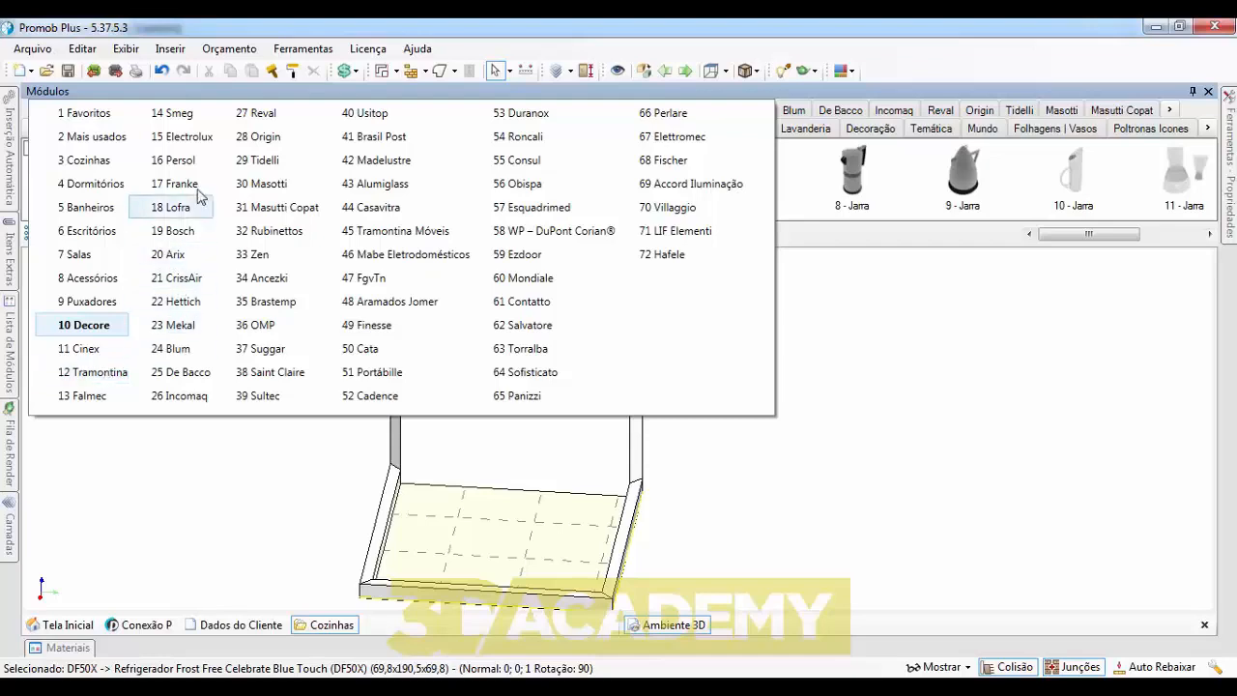
left_click(181, 137)
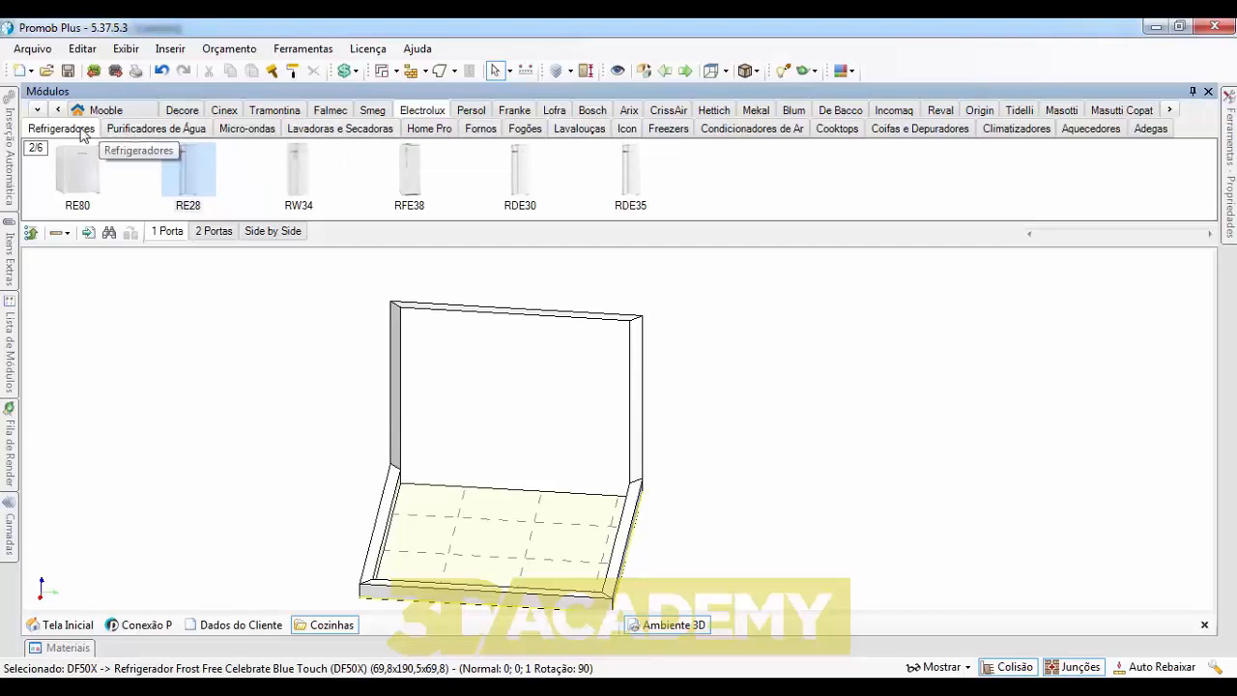
- Browse the Electrolux microwave and Home Pro modules
left_click(224, 133)
left_click(305, 130)
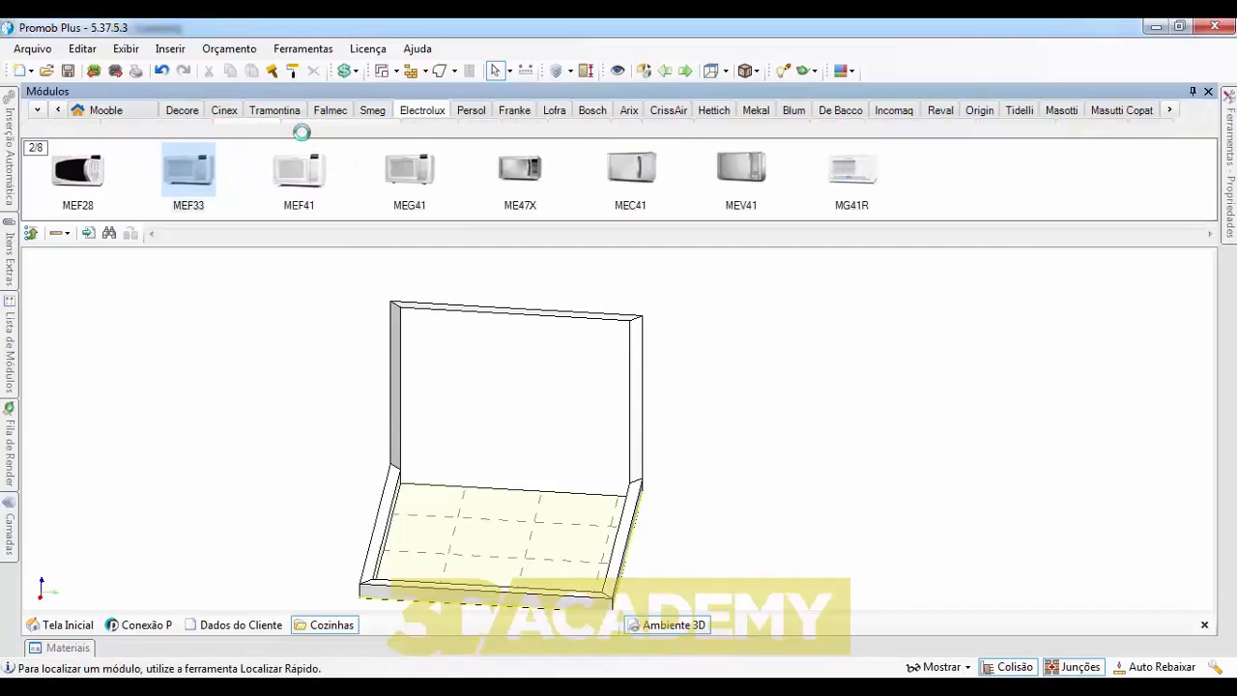
left_click(444, 130)
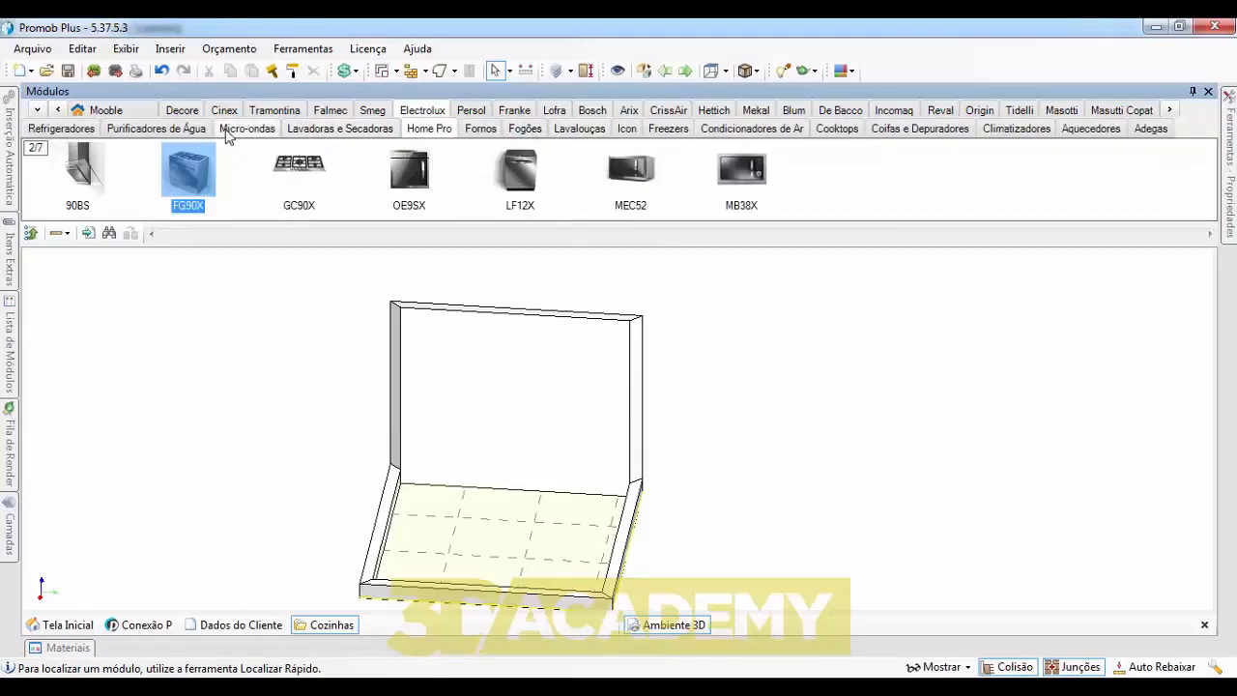
- Go to the Electrolux refrigerators, view the Side by Side models, and show the 2 Portas group
left_click(60, 130)
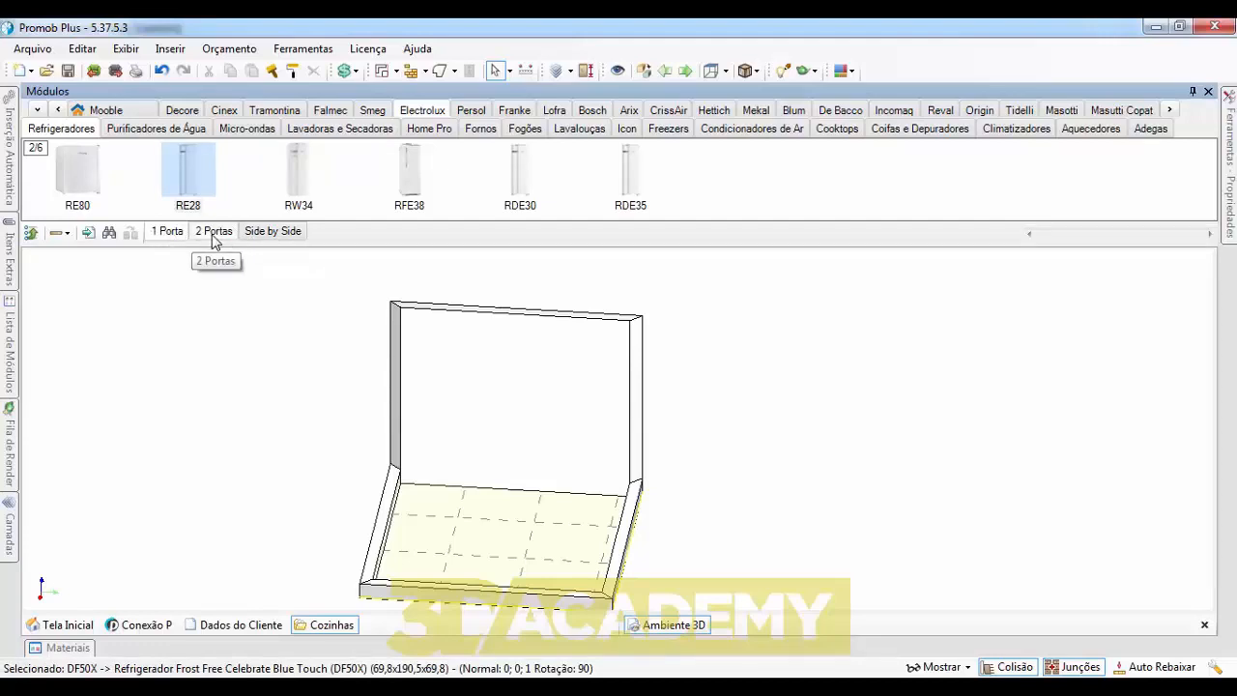
left_click(257, 237)
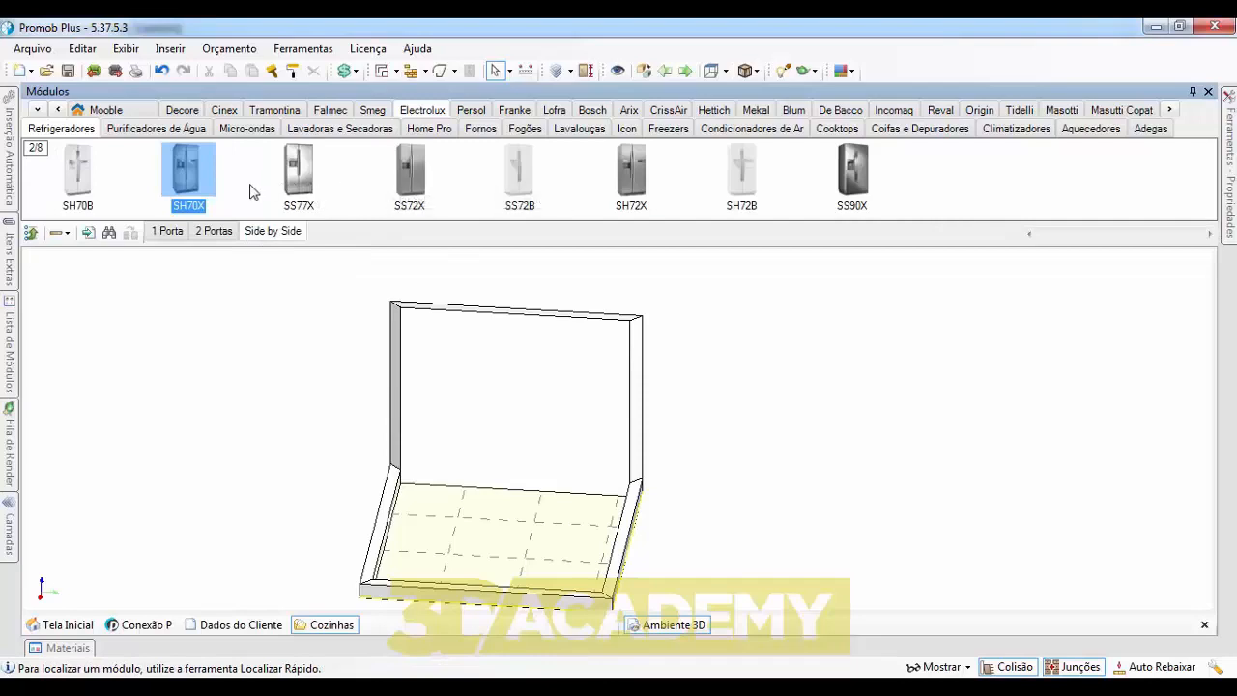
left_click(178, 240)
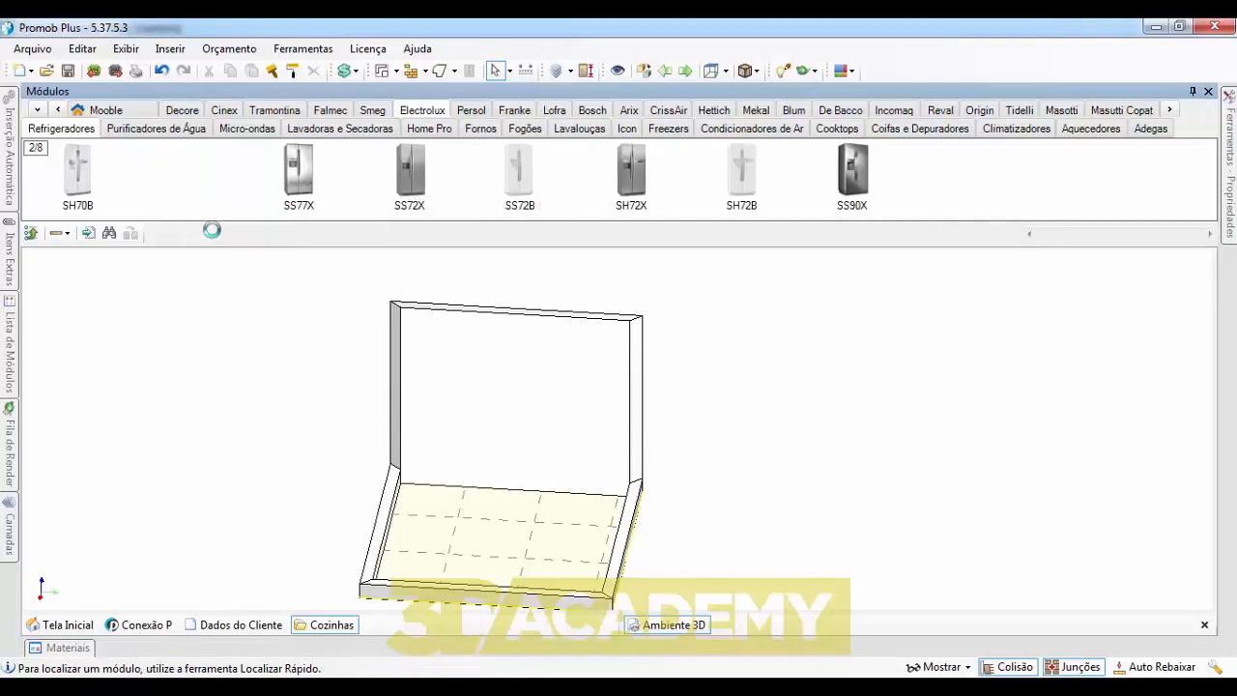
left_click(214, 233)
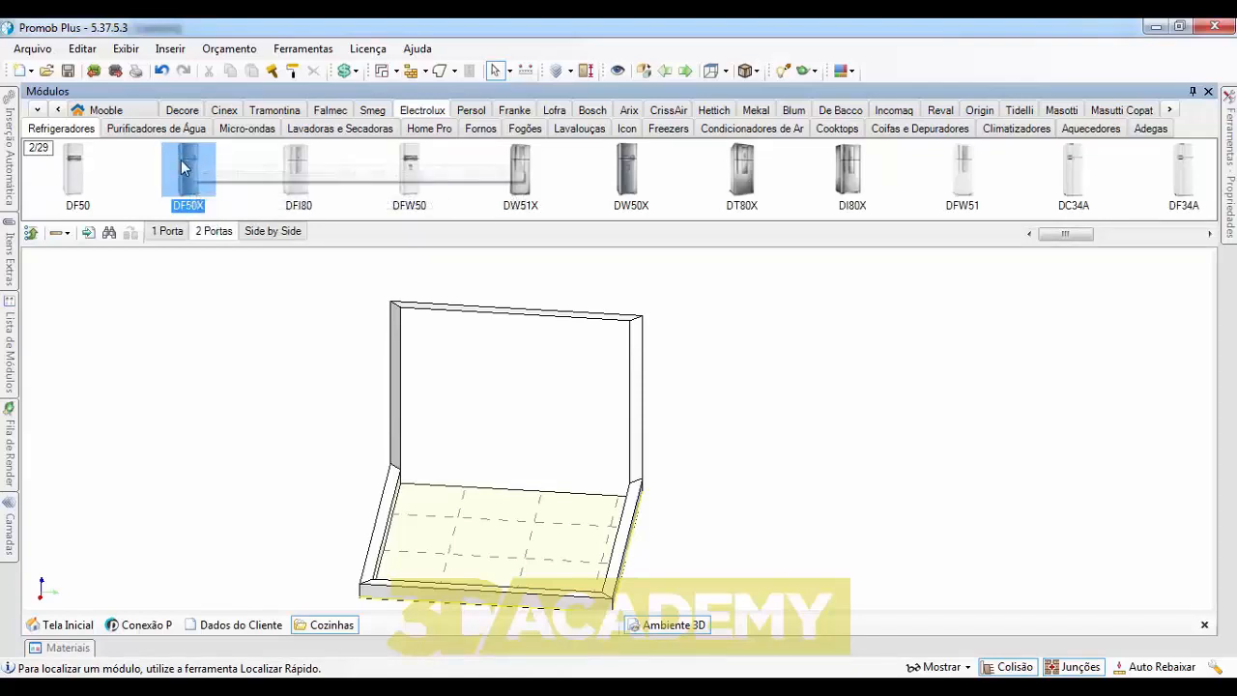
- Insert the DF50X refrigerator against the back wall and move it into the left corner
left_click(185, 208)
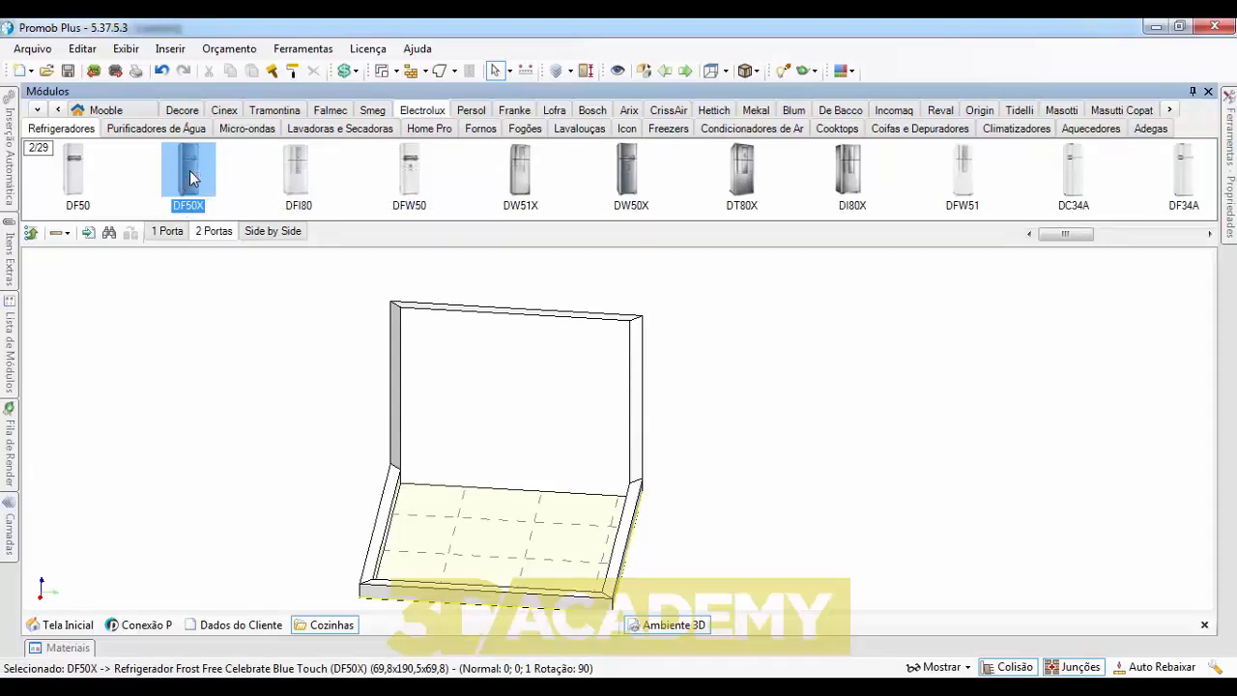
left_click_drag(192, 177, 453, 505)
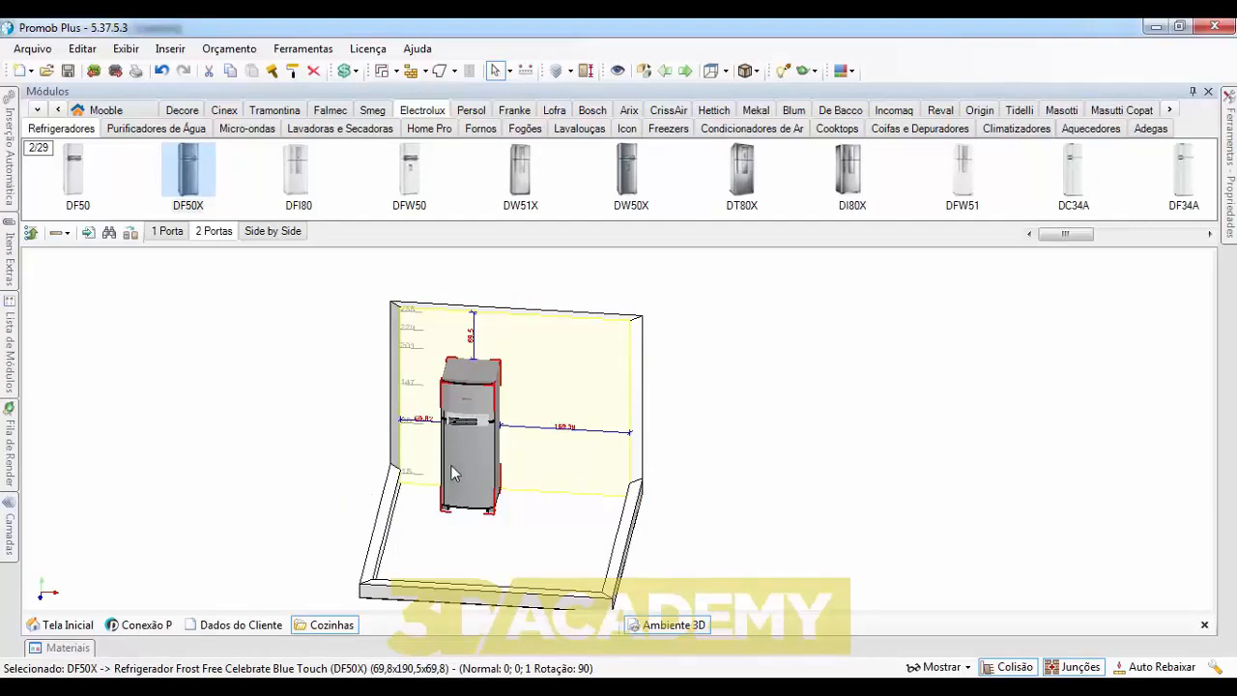
left_click_drag(460, 462, 404, 474)
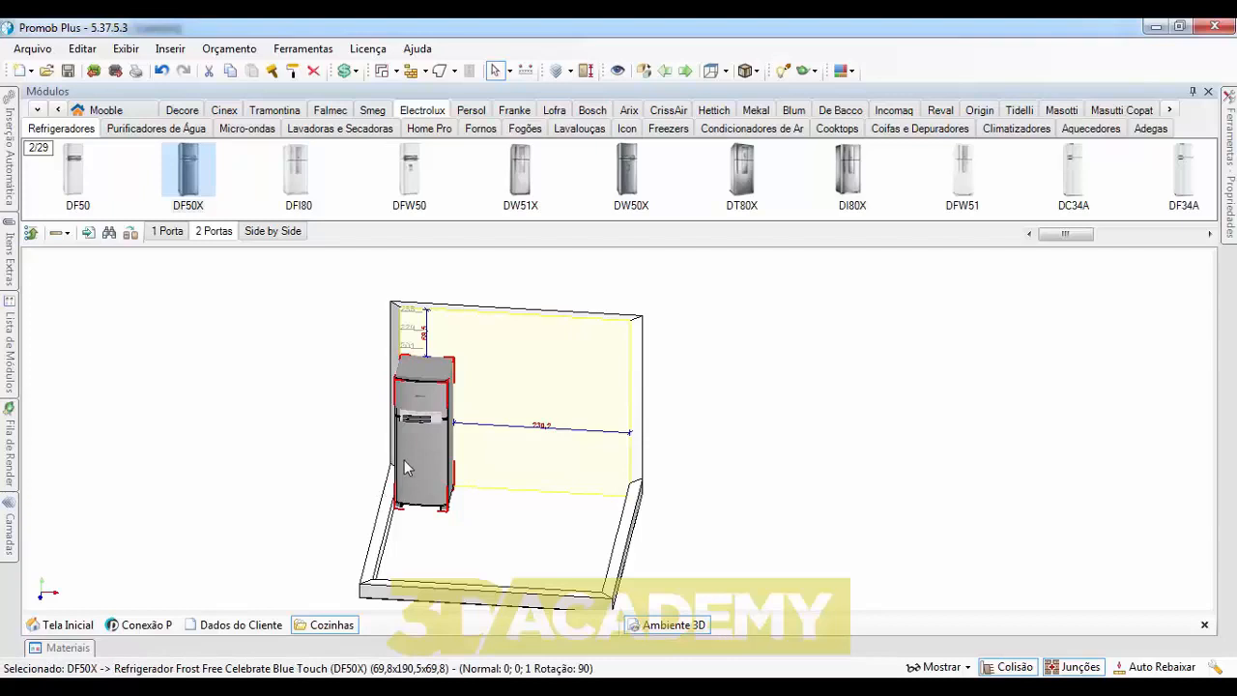
- Restore the left side wall to full height and move the refrigerator along the back wall to about 28.6 from the left wall
scroll(404, 461, "up", 1)
scroll(404, 460, "up", 1)
middle_click_drag(403, 464, 375, 549)
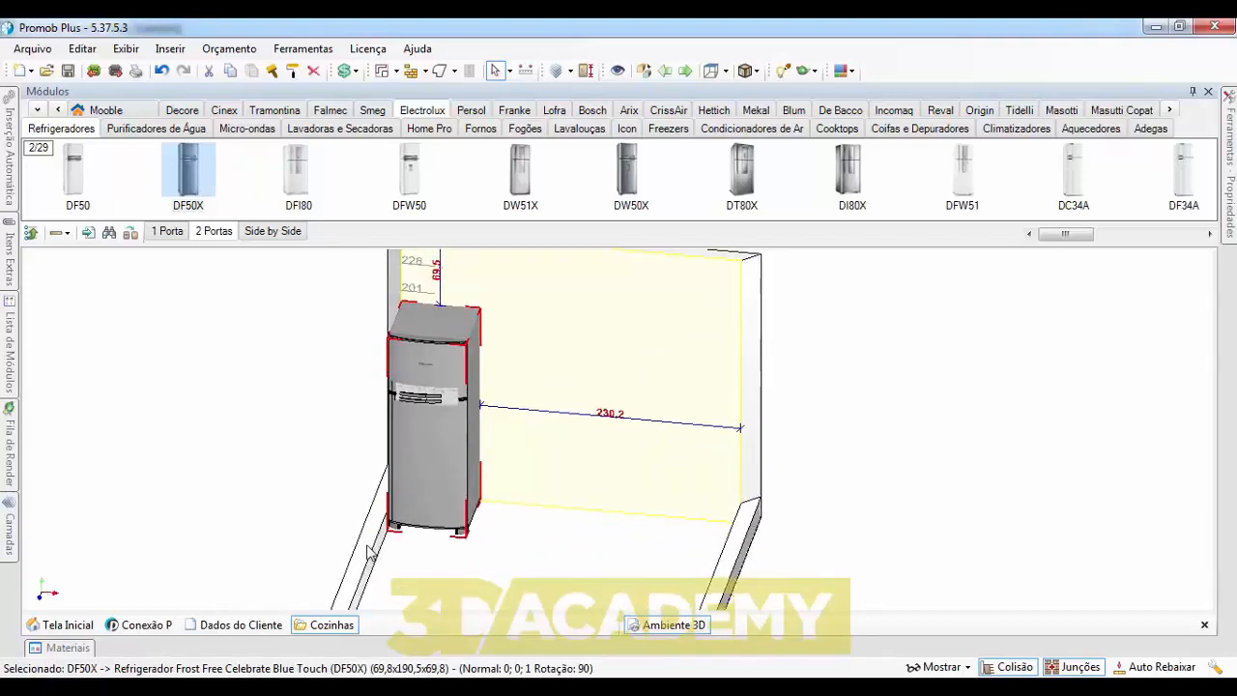
left_click(368, 552)
middle_click_drag(411, 354, 435, 362)
scroll(401, 329, "up", 4)
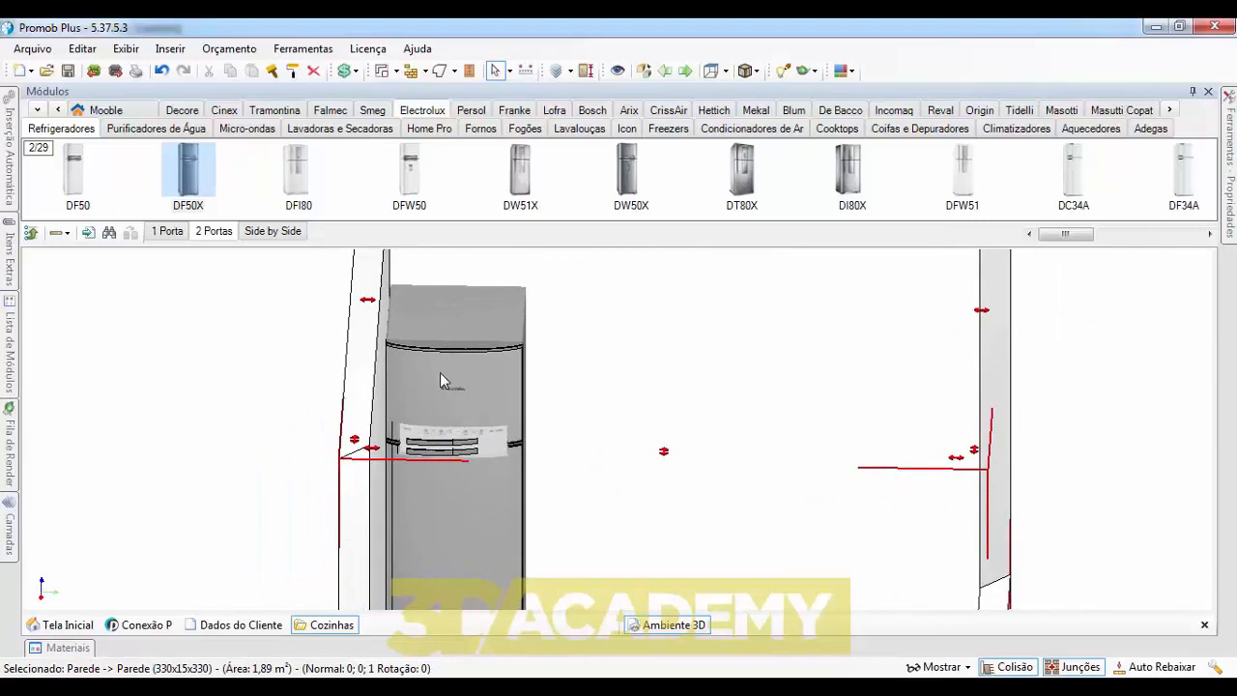
left_click_drag(439, 372, 379, 391)
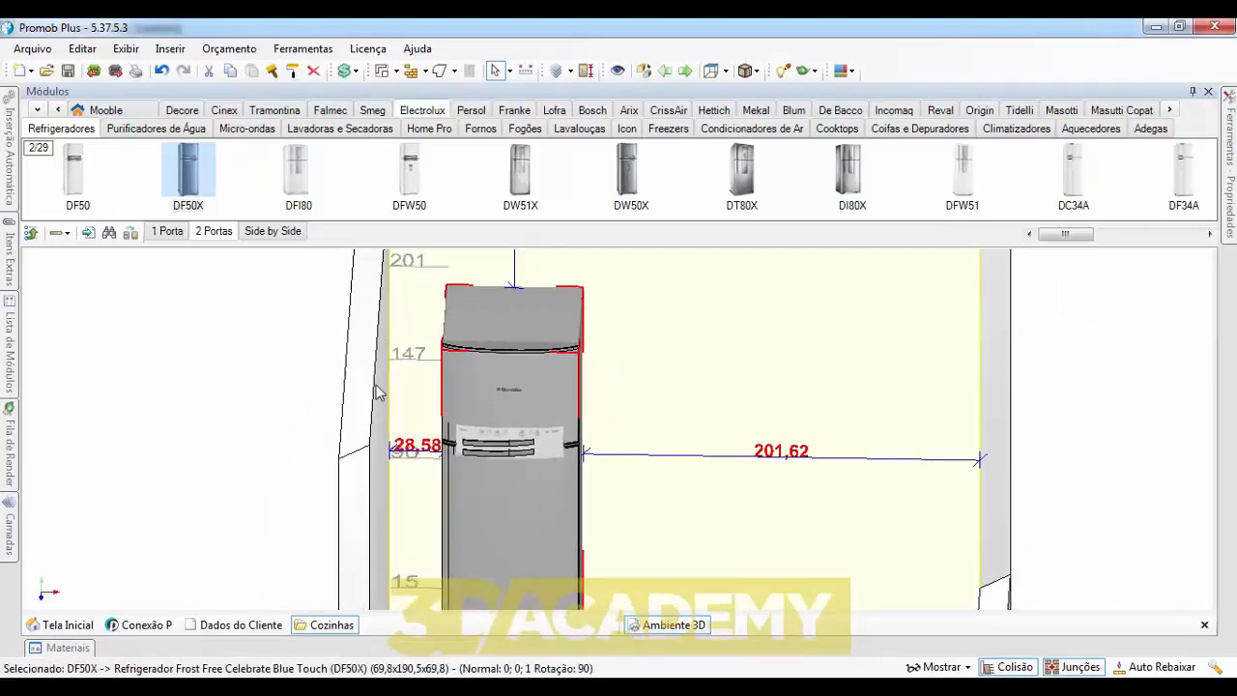
- Lower the left side wall to open the view of the refrigerator
left_click(354, 389)
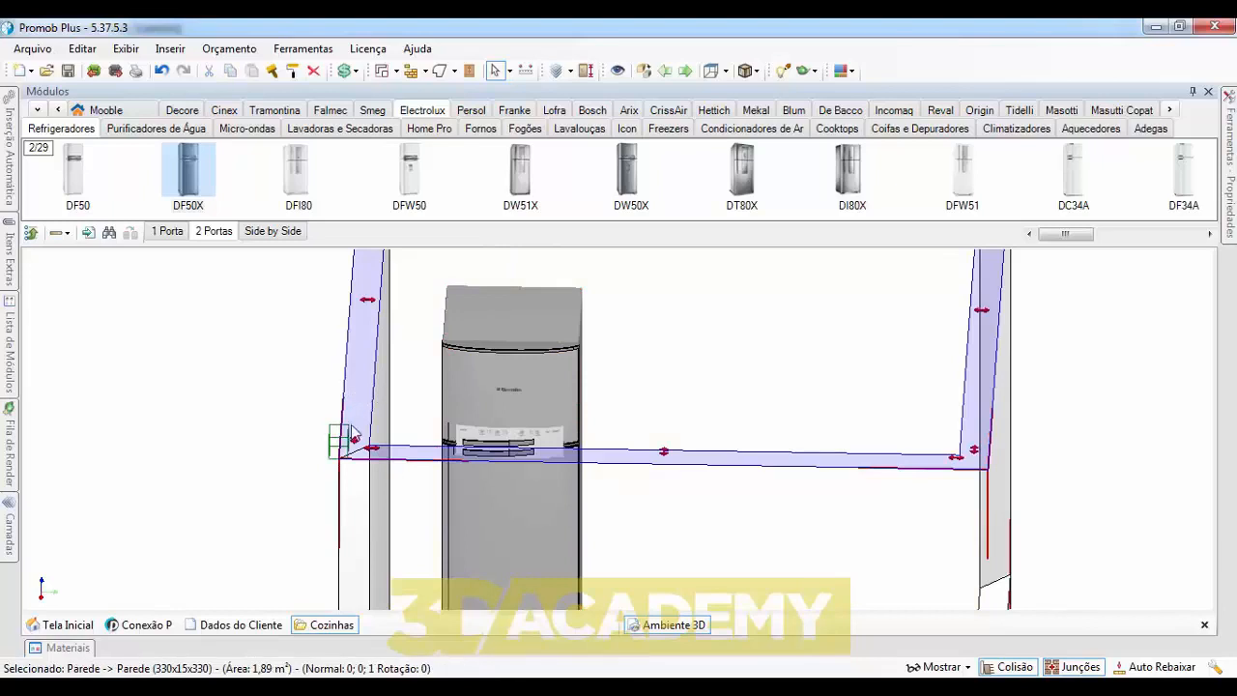
middle_click_drag(386, 435, 417, 278)
scroll(418, 282, "down", 2)
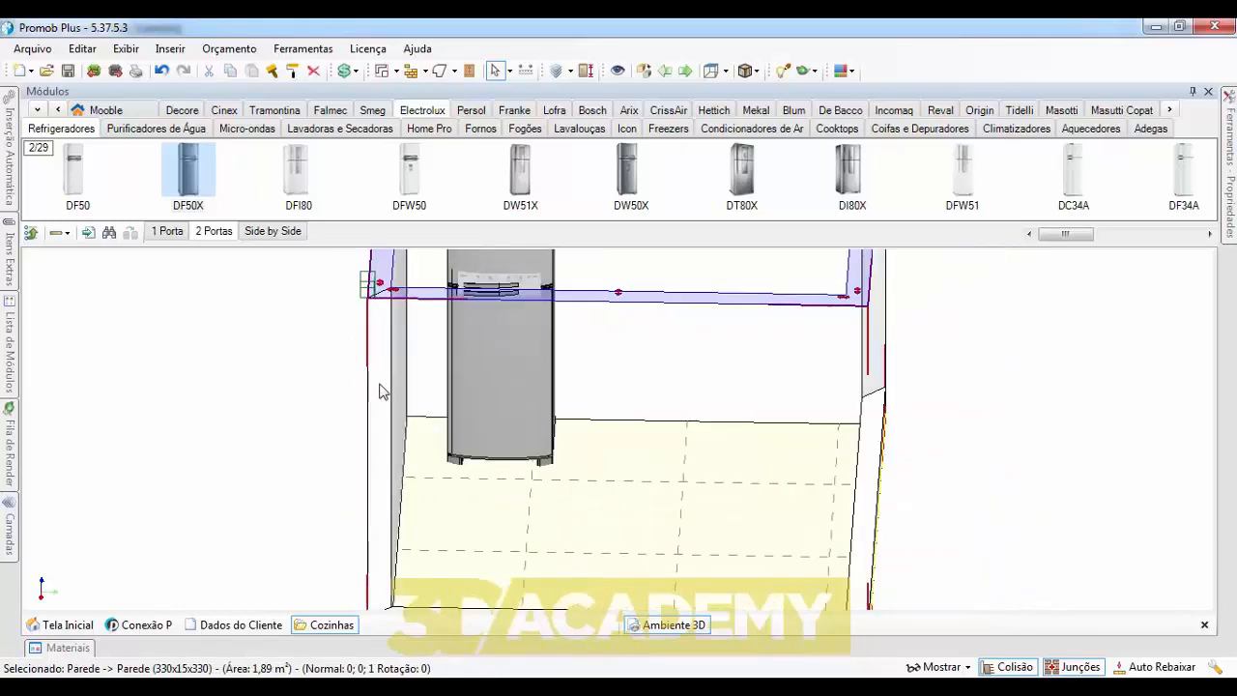
left_click(381, 390)
right_click(380, 390)
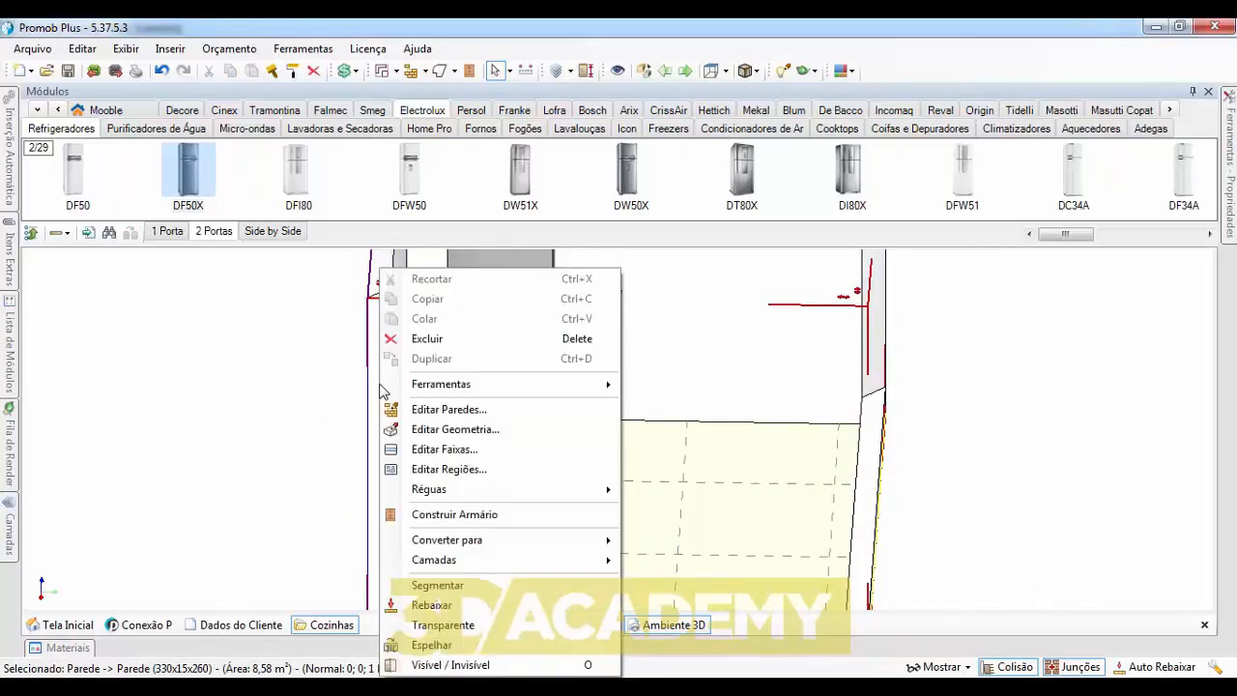
left_click(434, 611)
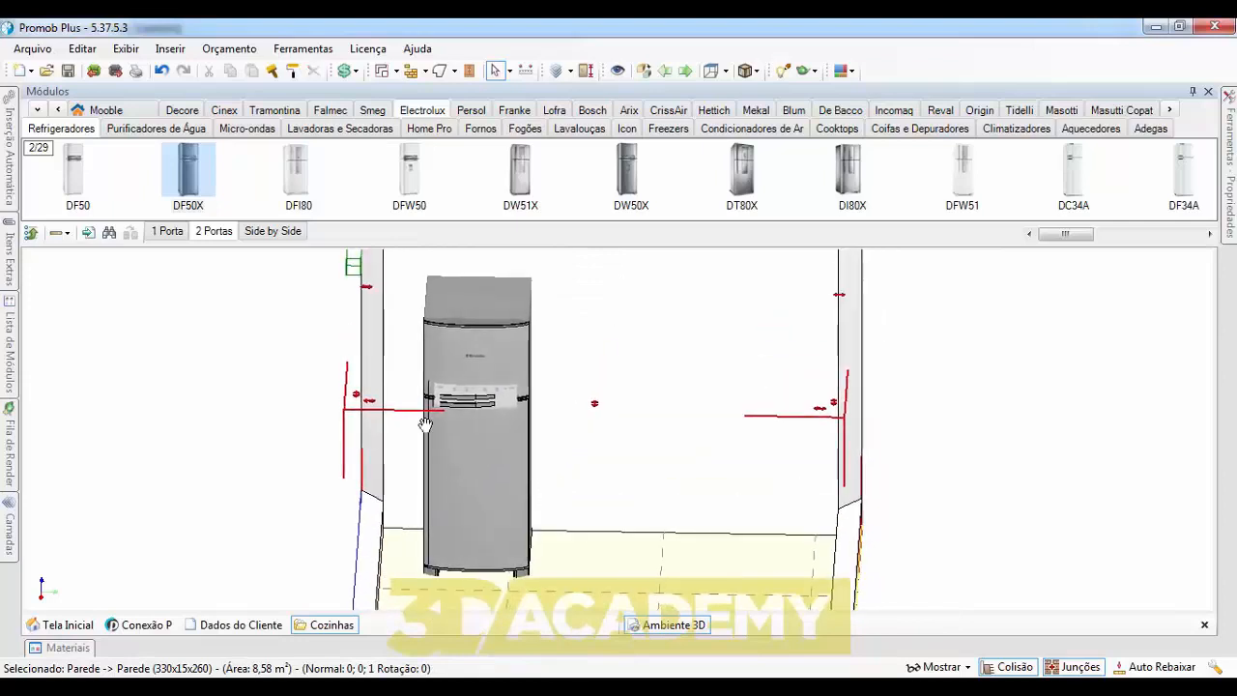
- Move the refrigerator along the back wall to about 111.8 from the left wall
left_click(467, 516)
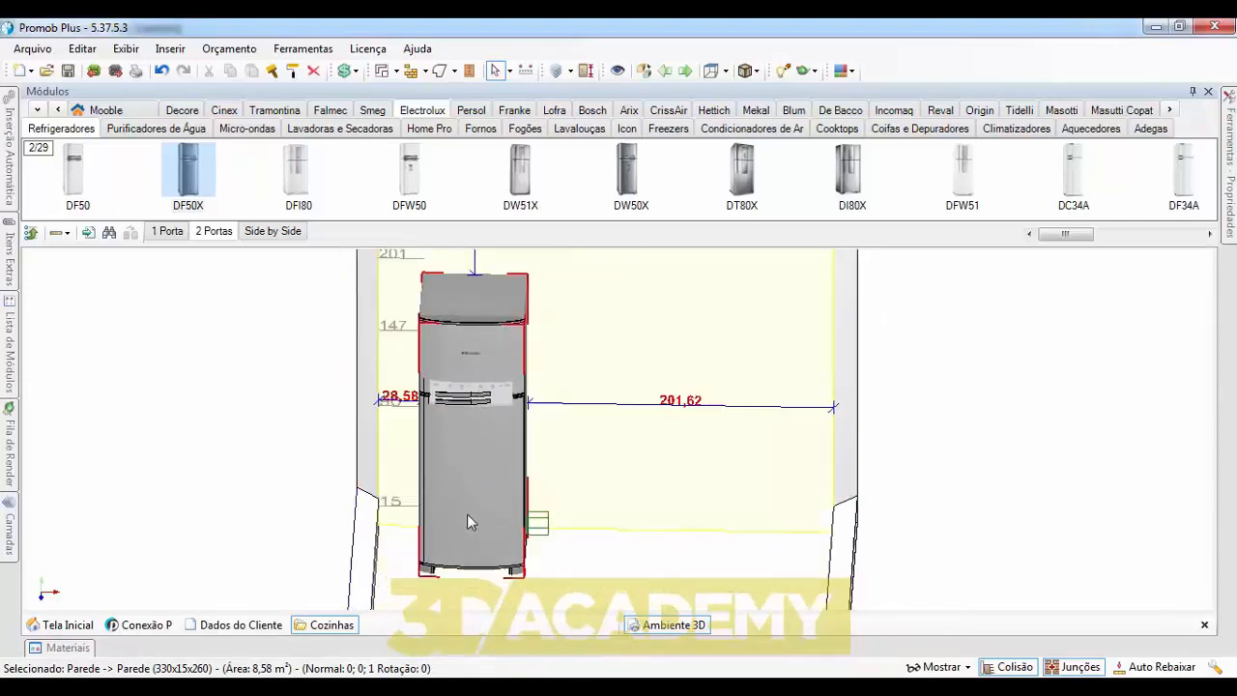
left_click_drag(488, 392, 594, 430)
mouse_move(594, 430)
middle_mouse_down()
mouse_move(552, 450)
mouse_move(605, 417)
middle_mouse_up()
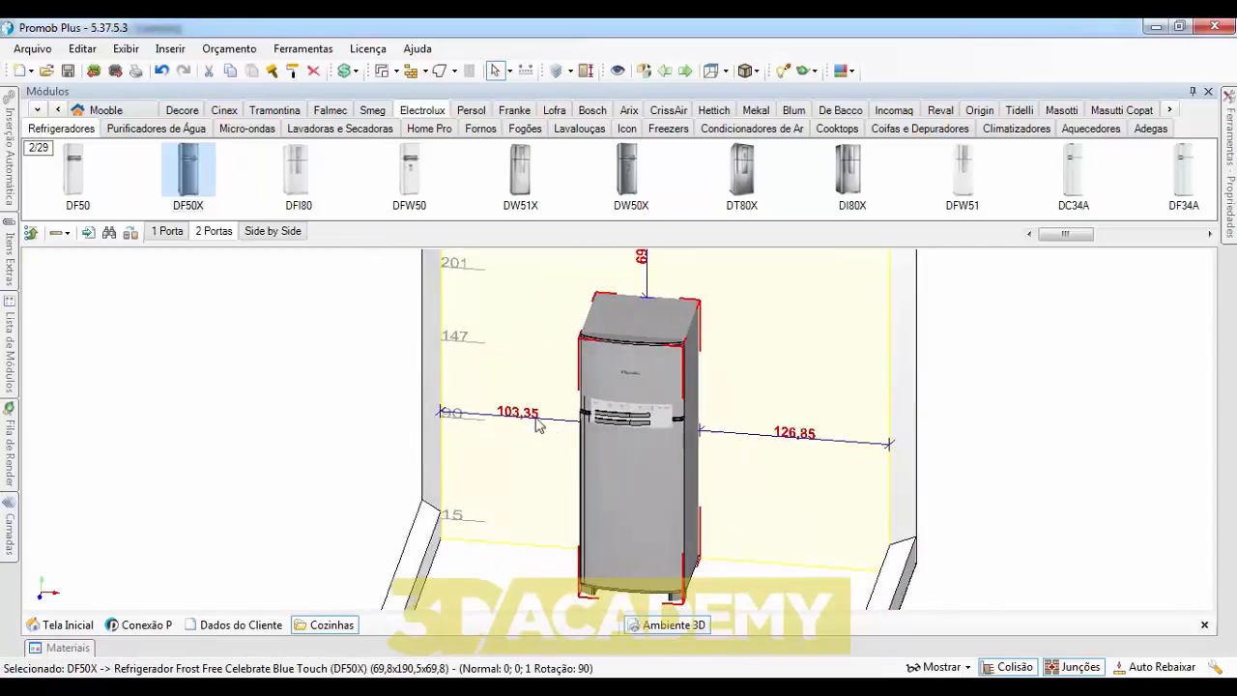
mouse_move(609, 438)
left_mouse_down()
mouse_move(663, 447)
mouse_move(609, 454)
left_mouse_up()
left_click(534, 426)
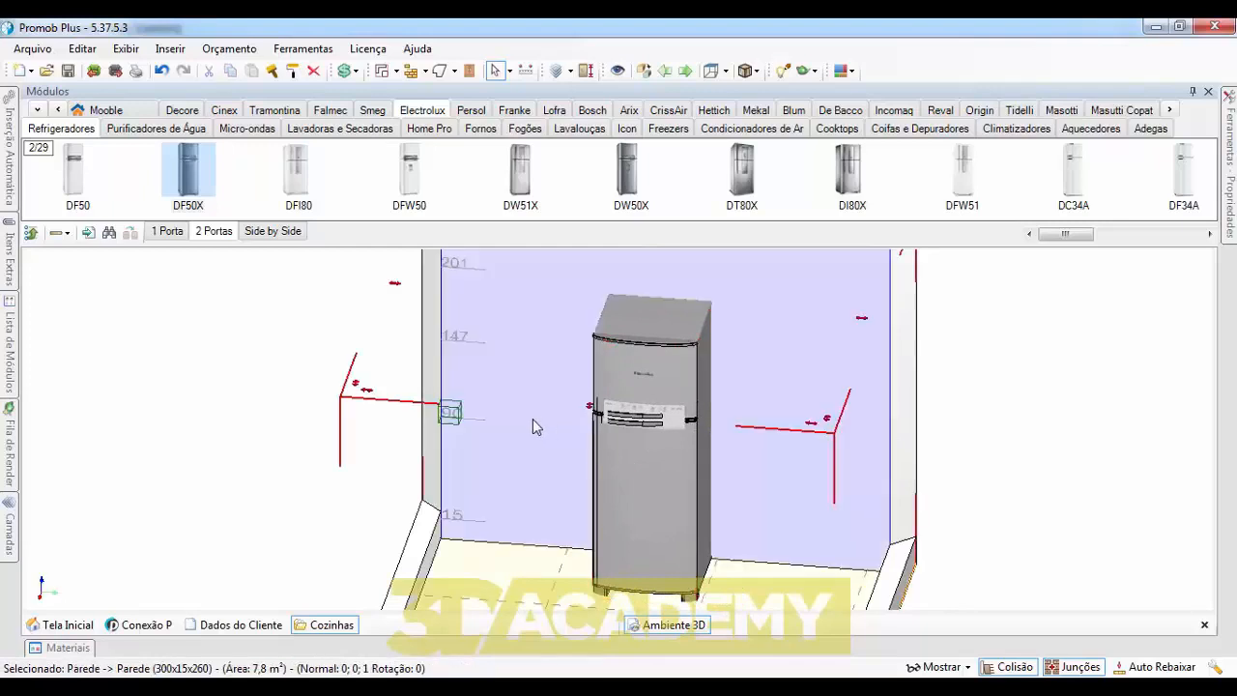
left_click(641, 447)
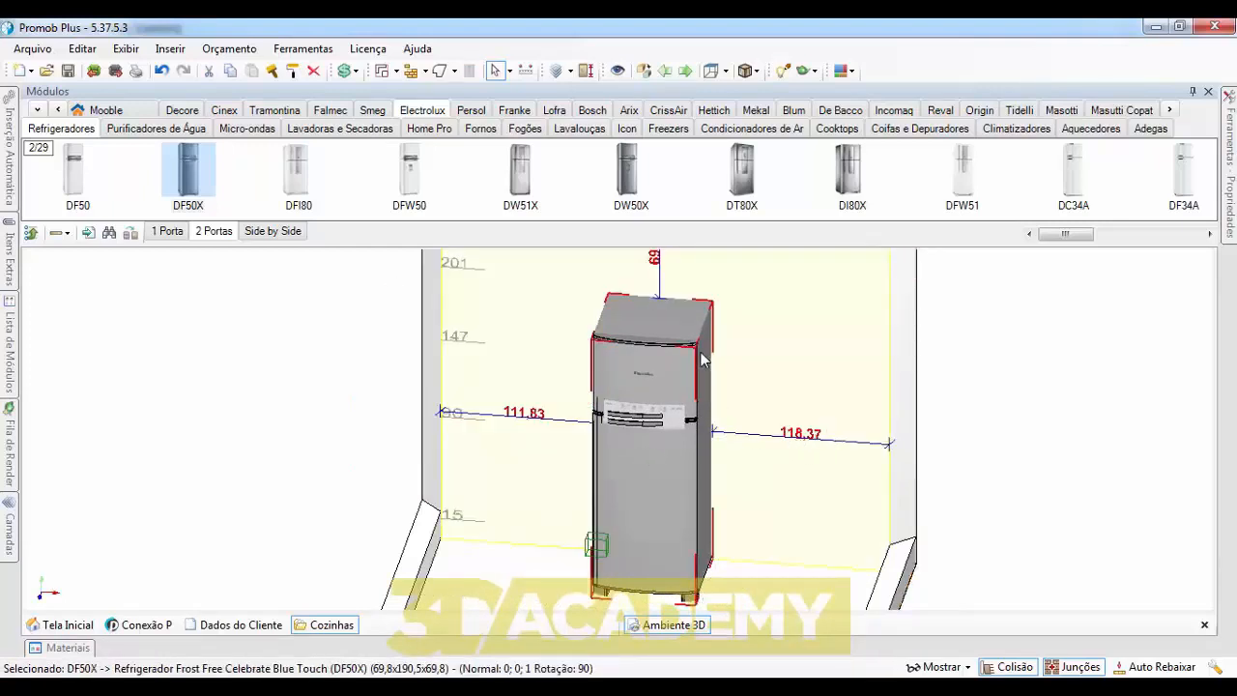
middle_click_drag(701, 355, 702, 321)
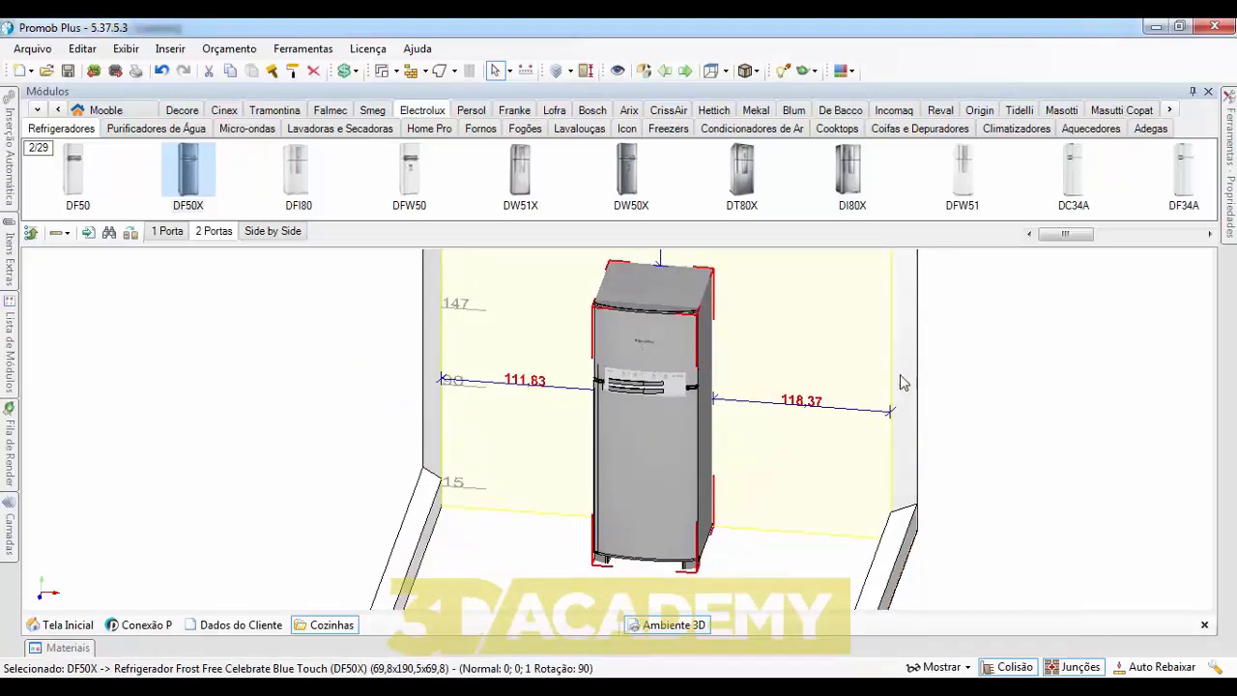
- Keep the object properties permanently displayed, viewing them for the back wall, the floor and the refrigerator
mouse_move(1231, 162)
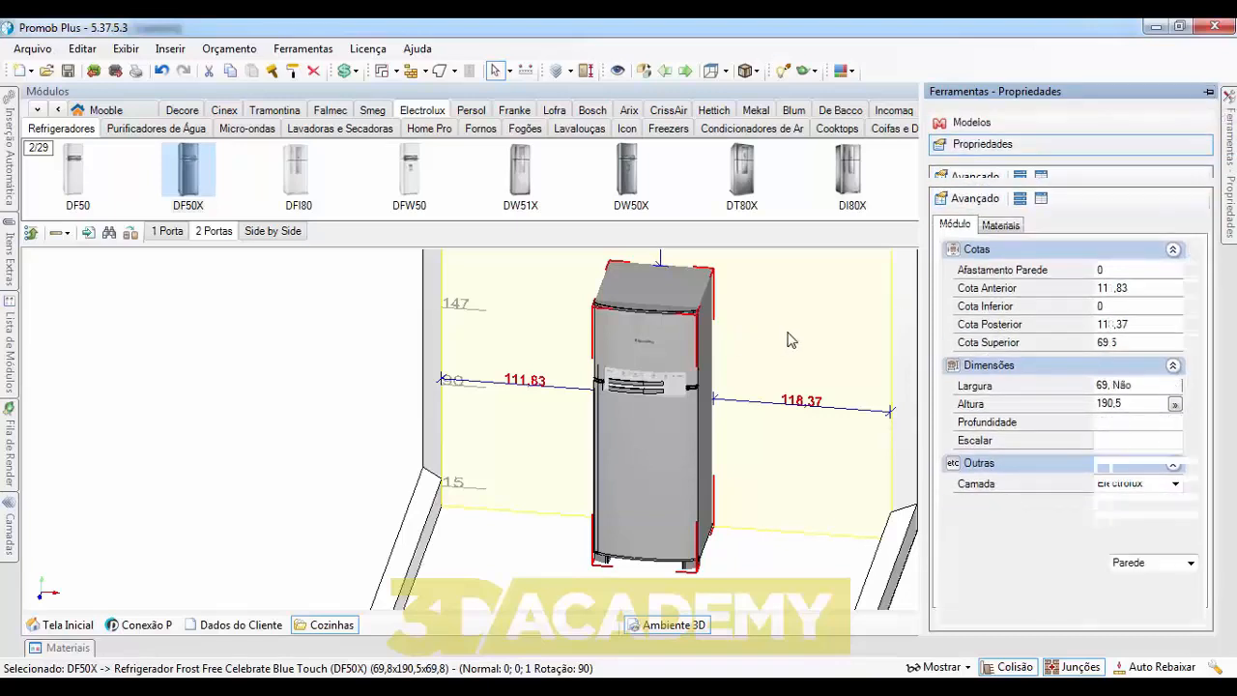
left_click(788, 338)
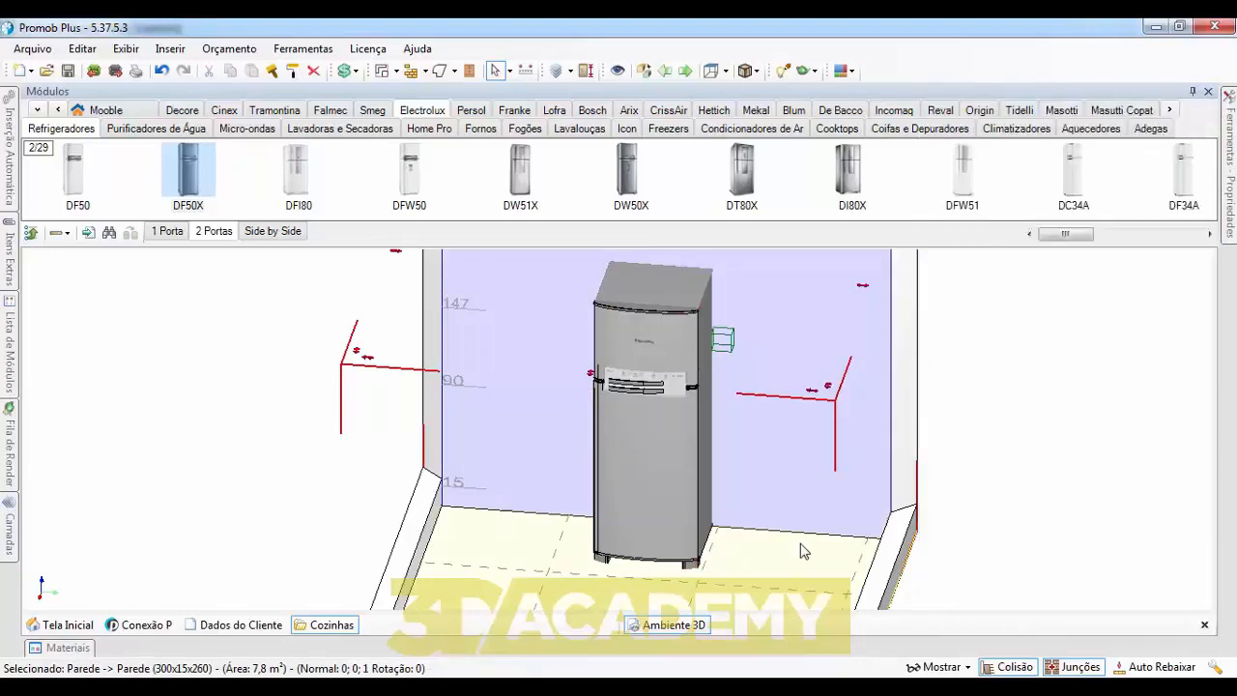
left_click(801, 544)
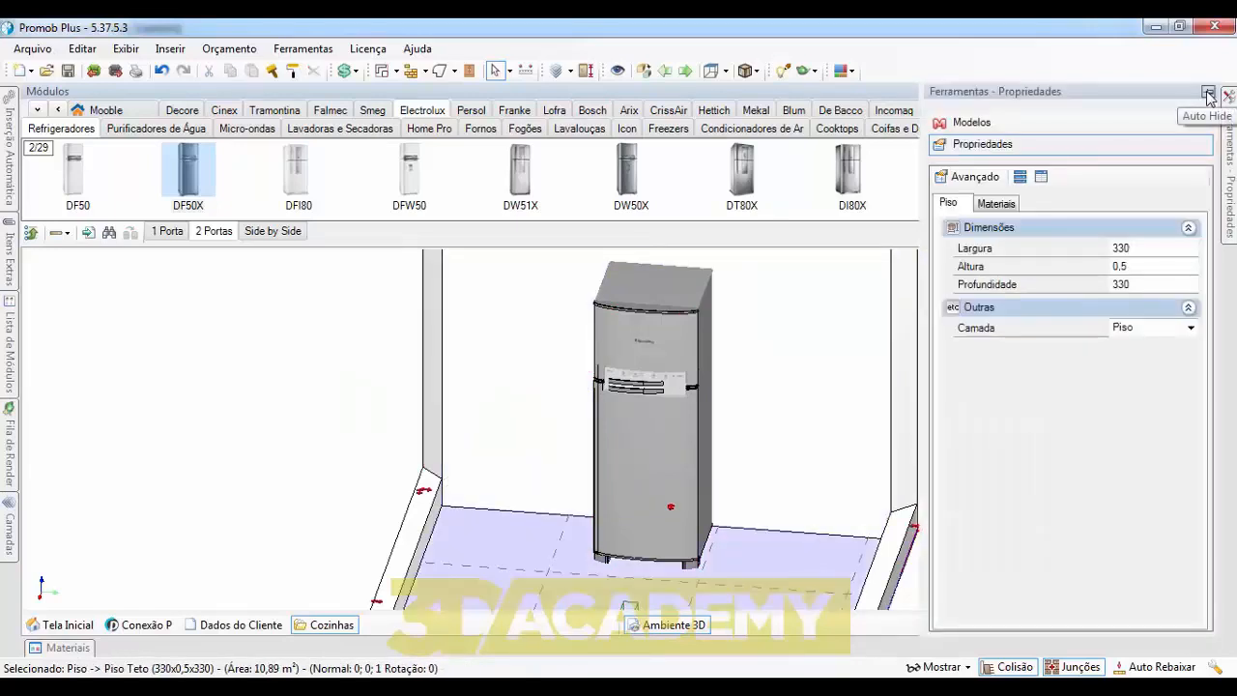
left_click(1207, 94)
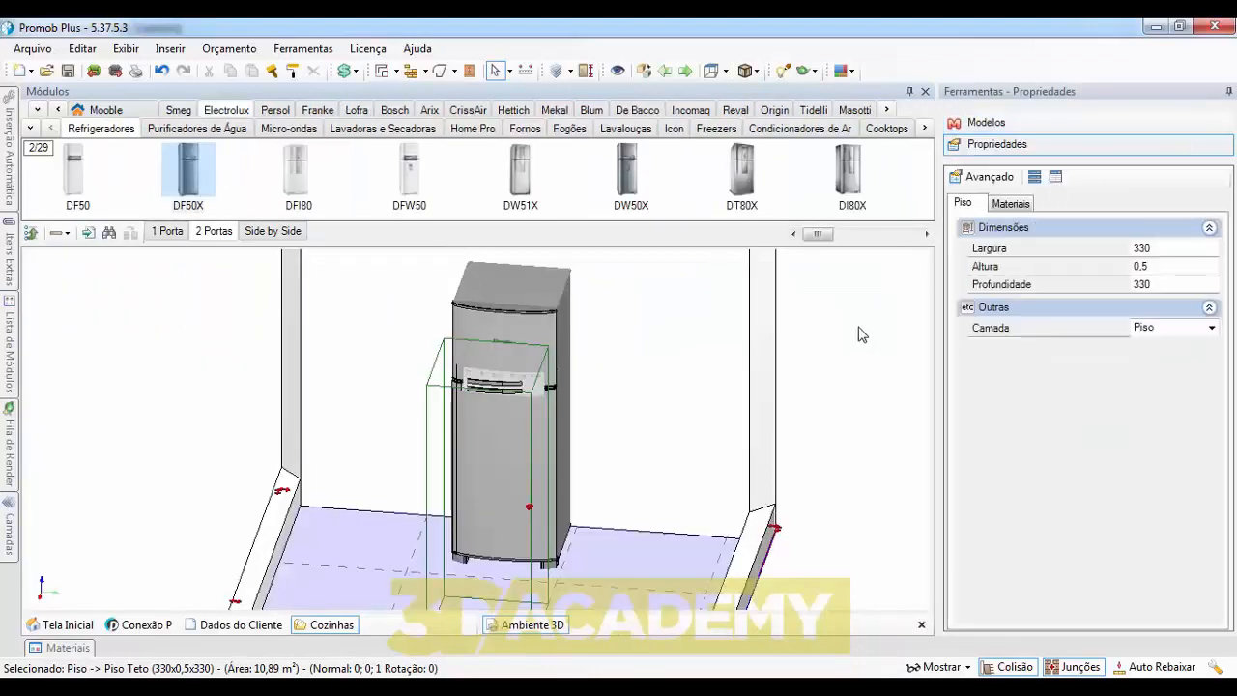
left_click(534, 334)
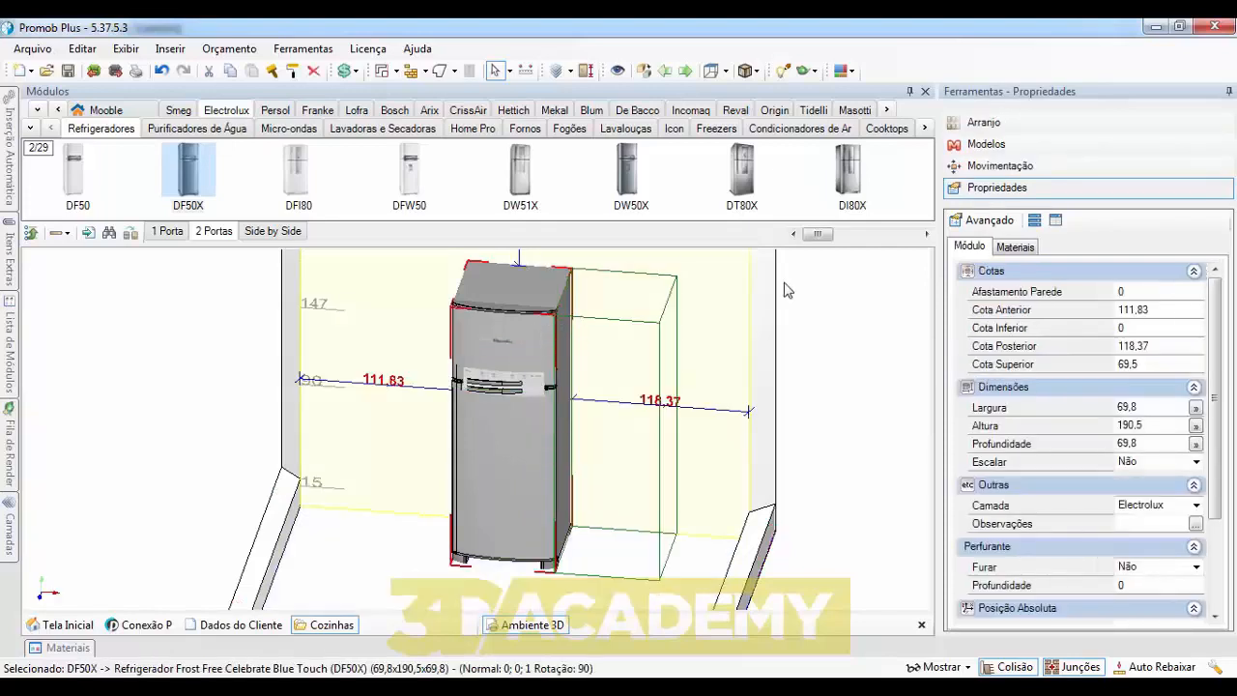
left_click(978, 190)
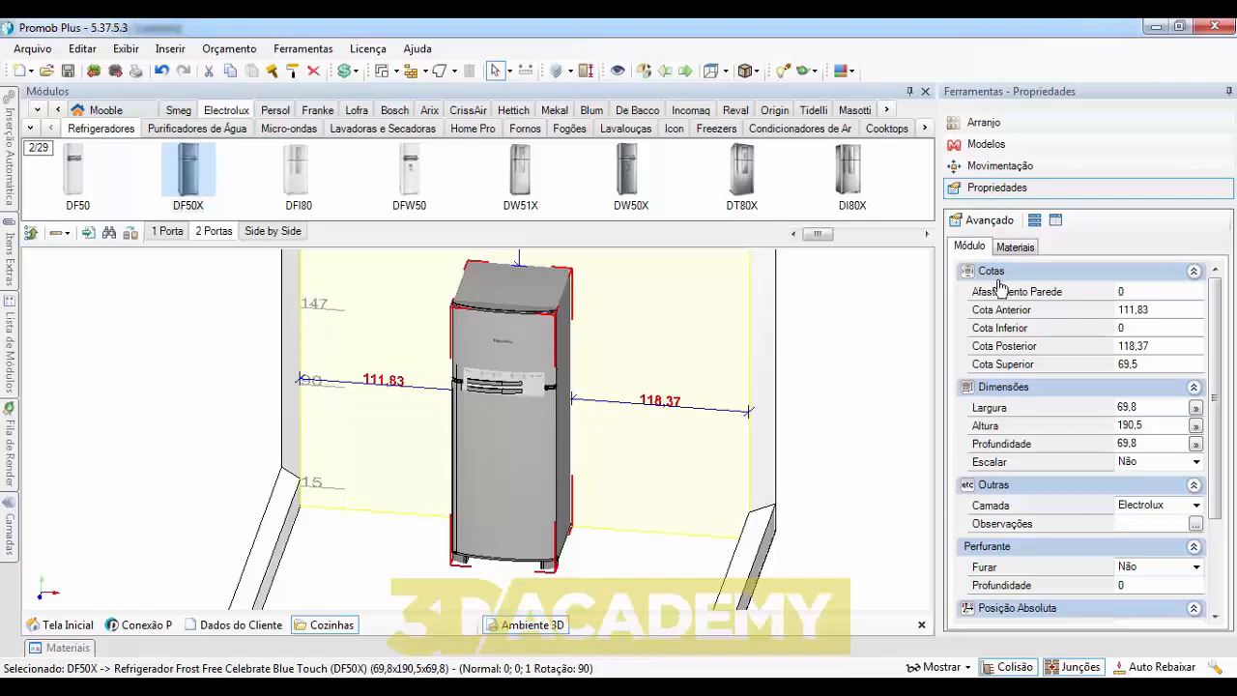
- Set the refrigerator's Cota Anterior to 10 to position it near the left wall
left_click(1160, 309)
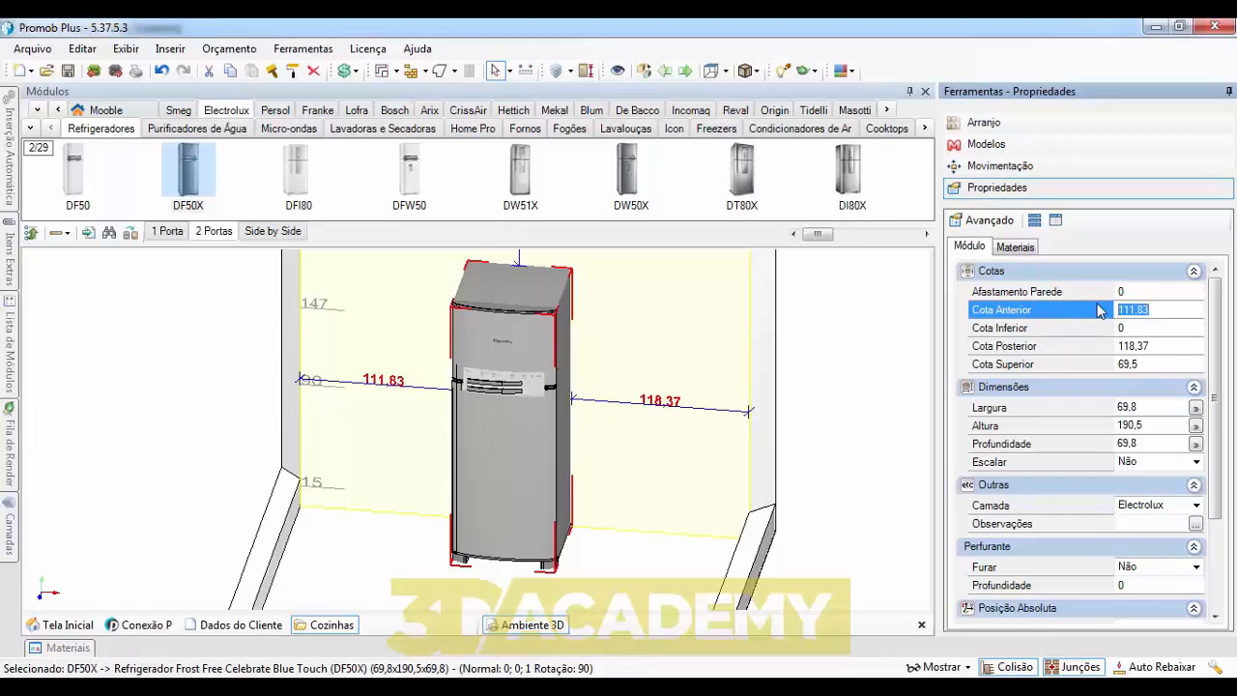
type("10")
left_click(1137, 328)
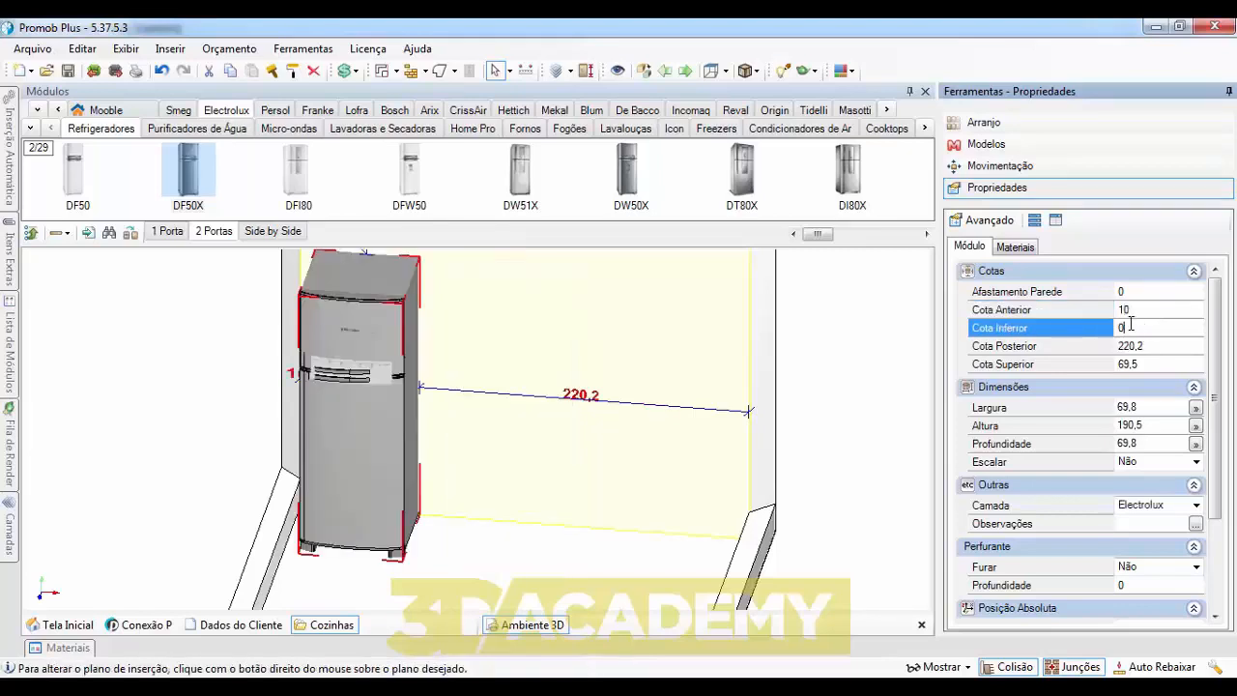
- Set the refrigerator's Cota Superior to 59,5 and inspect the gap beneath its feet up close
middle_click_drag(369, 350, 411, 344)
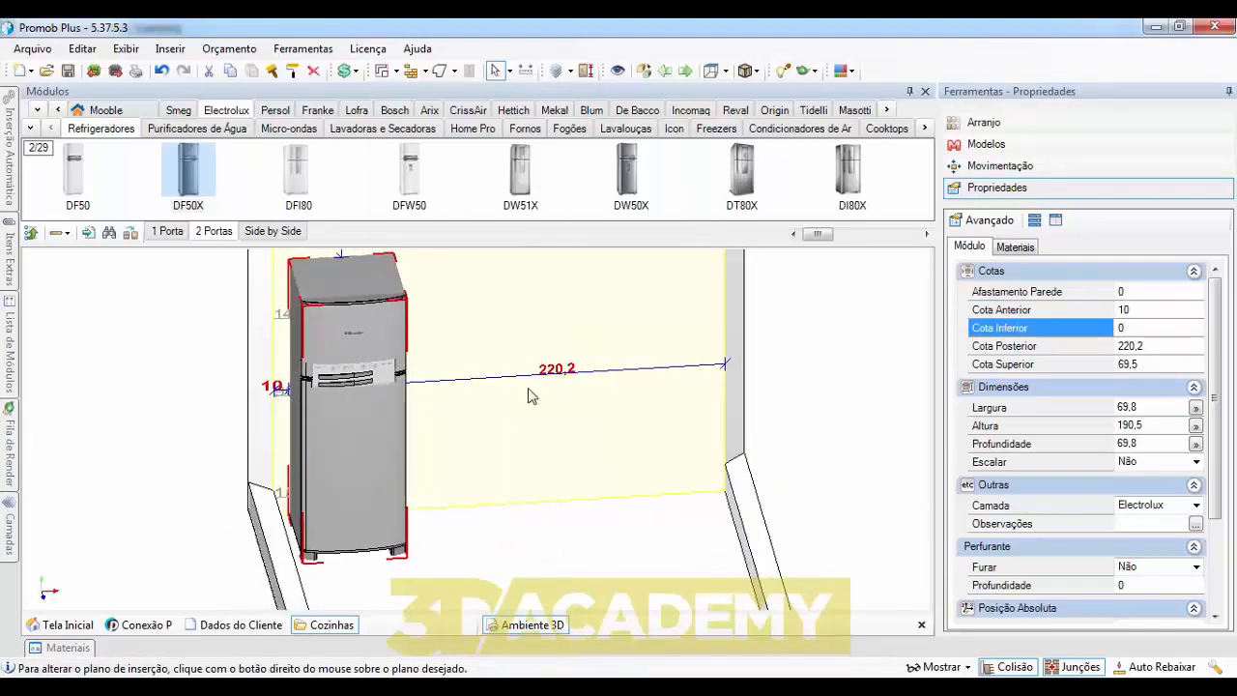
middle_click_drag(563, 358, 491, 345)
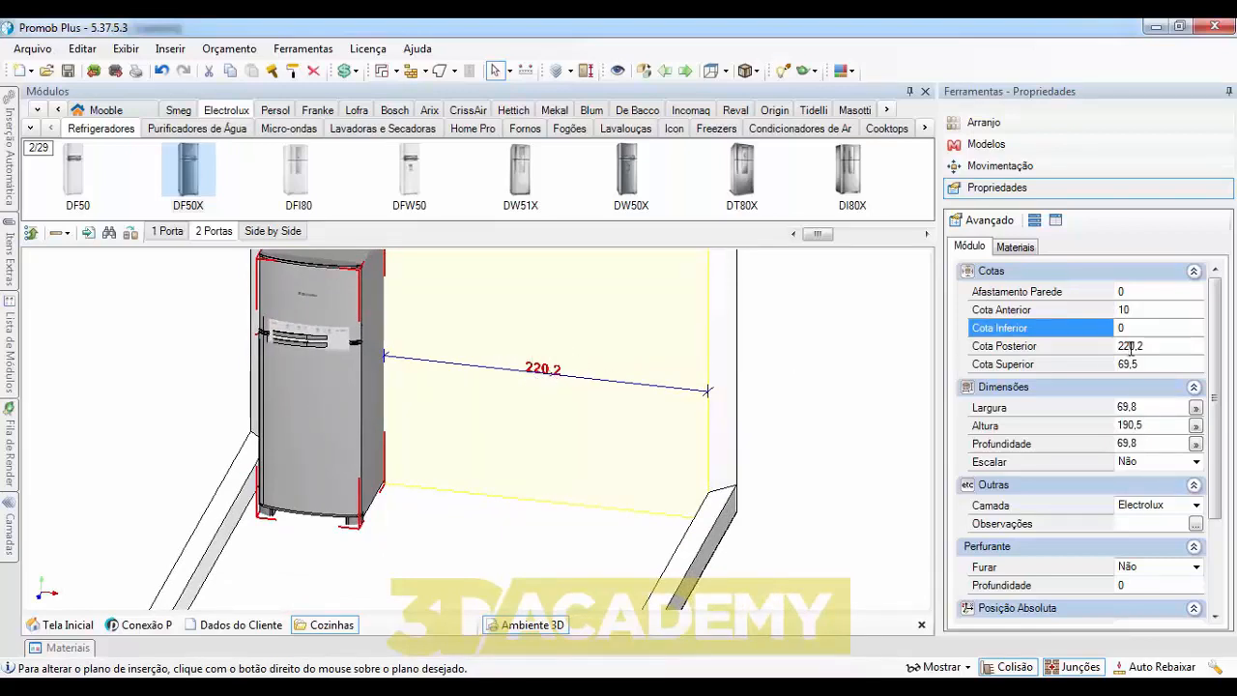
middle_click_drag(306, 362, 448, 415)
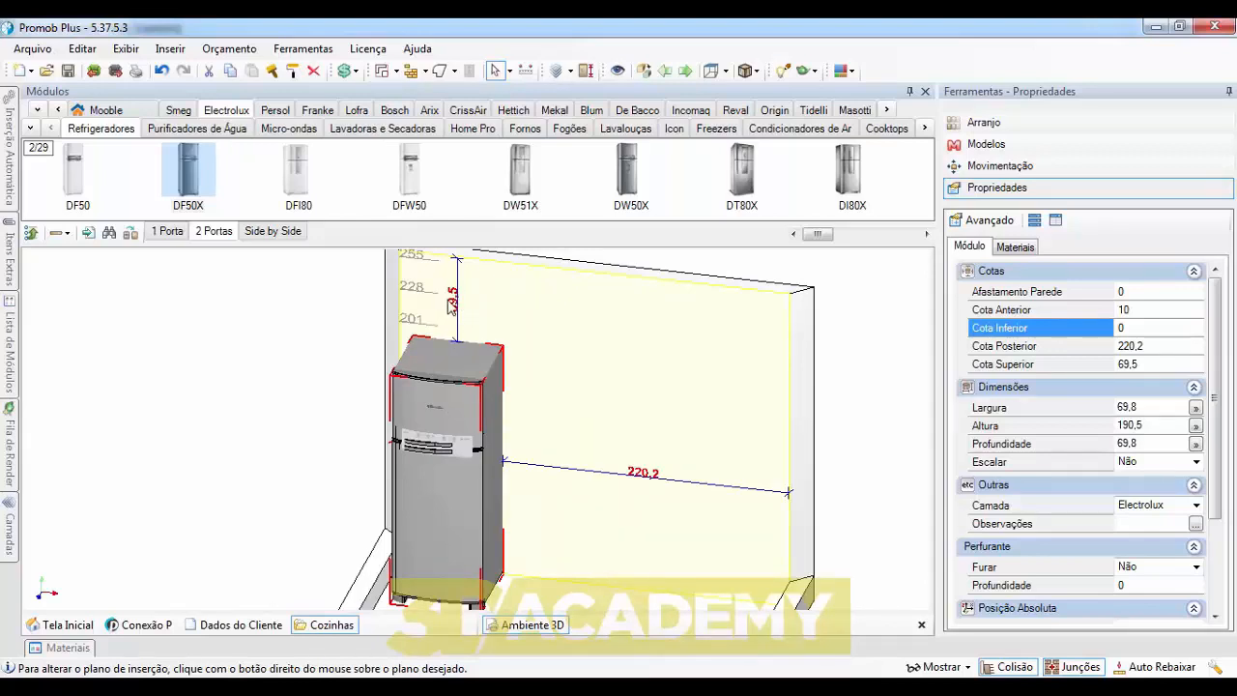
left_click(1125, 363)
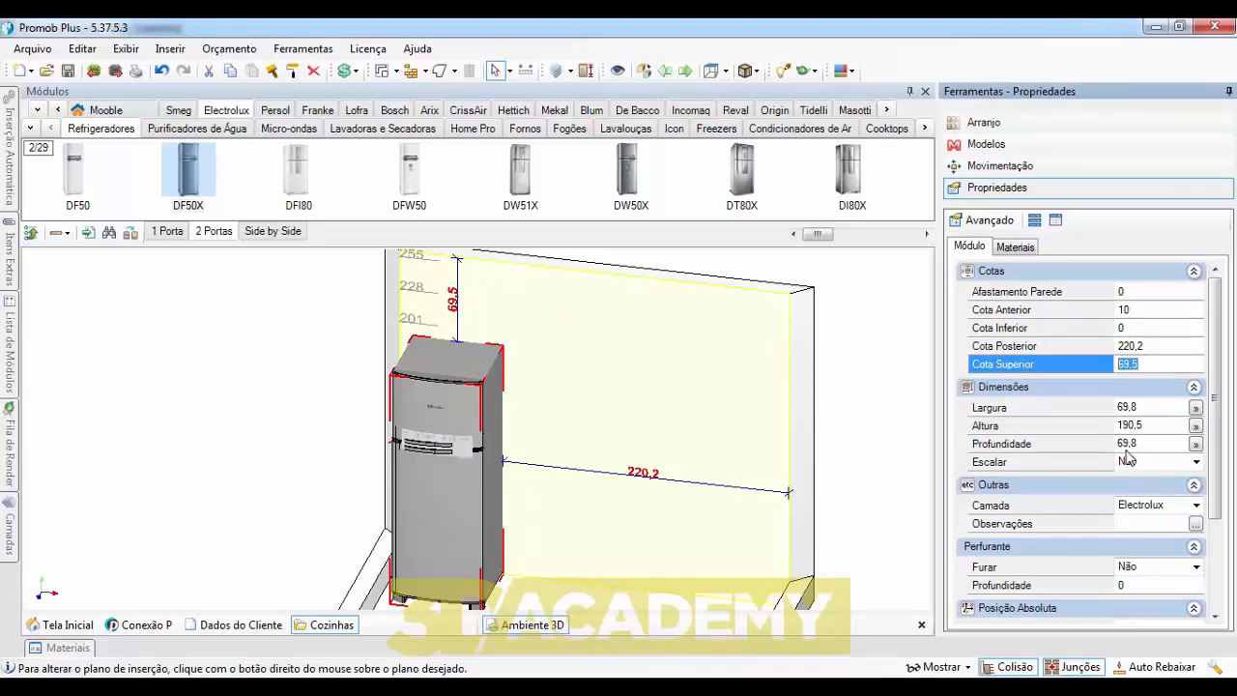
type("59")
left_click(1154, 346)
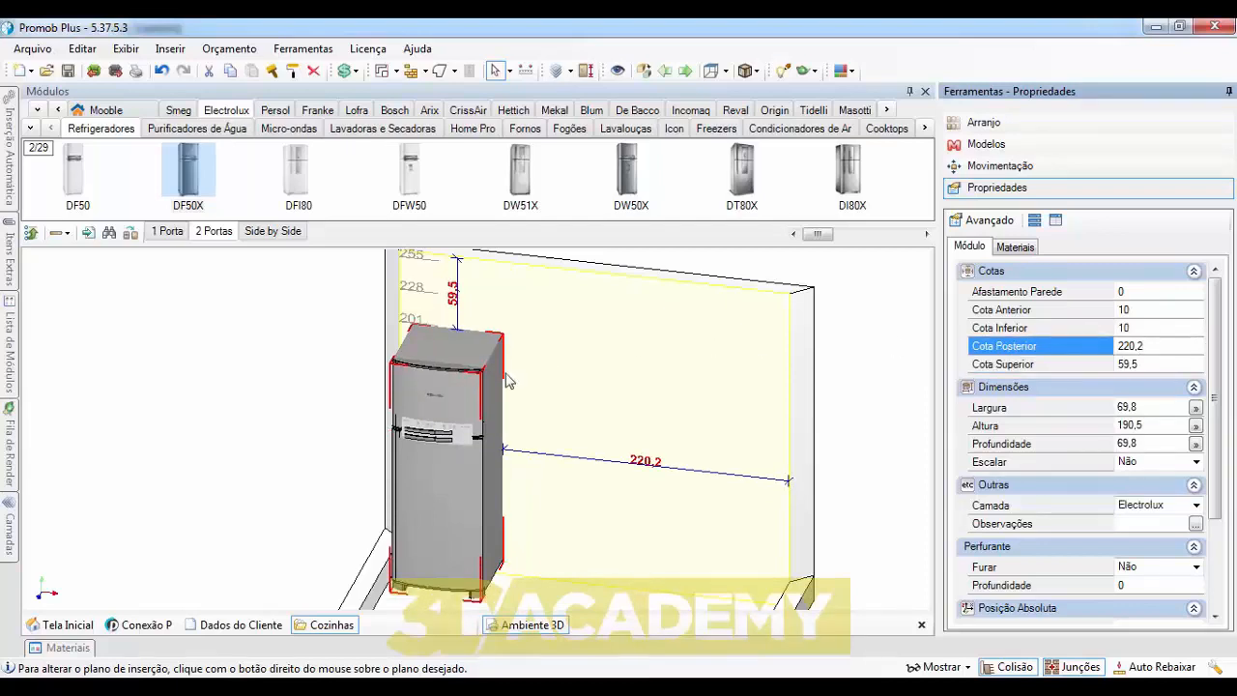
middle_click_drag(445, 402, 449, 400)
middle_click_drag(467, 481, 516, 424)
scroll(538, 398, "up", 3)
scroll(565, 423, "up", 4)
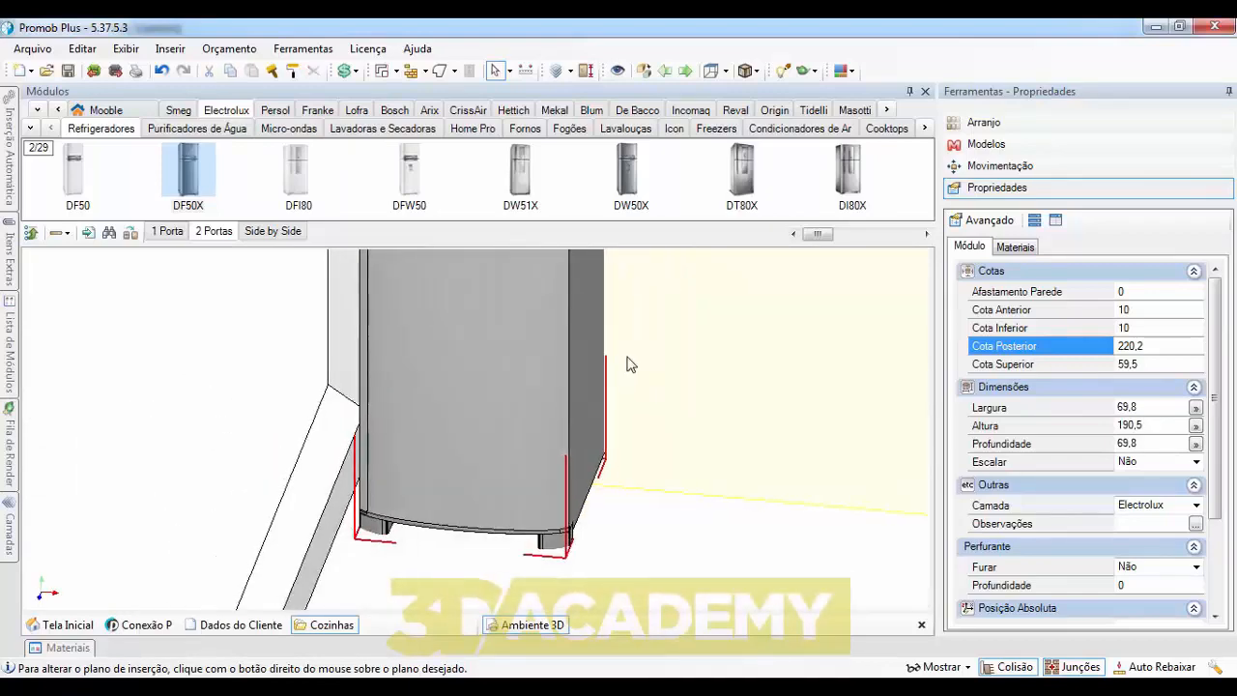
- Set the refrigerator's Cota Inferior to 0 to place it on the floor
scroll(633, 363, "down", 1)
scroll(811, 368, "down", 3)
left_click(1161, 328)
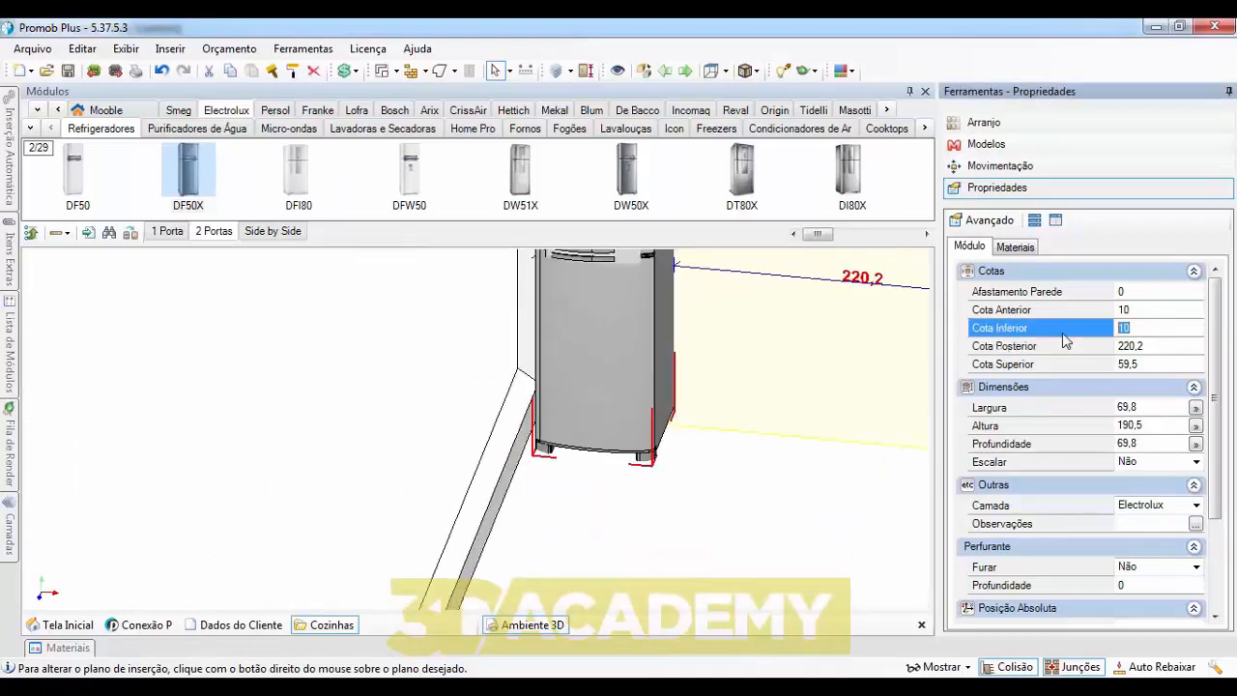
left_click(1150, 309)
middle_click_drag(656, 348, 590, 428)
scroll(596, 427, "down", 2)
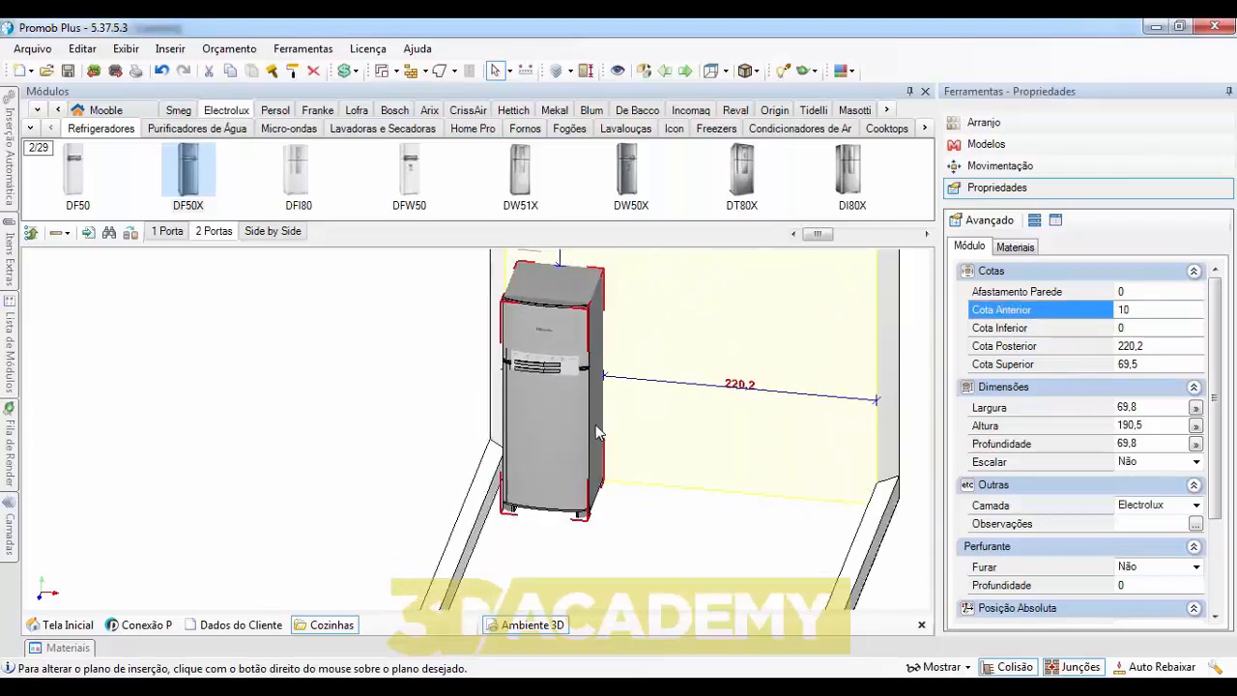
scroll(595, 425, "down", 1)
mouse_move(588, 389)
right_mouse_down()
mouse_move(663, 389)
mouse_move(601, 373)
right_mouse_up()
middle_click_drag(601, 373, 525, 361)
right_click_drag(525, 361, 546, 371)
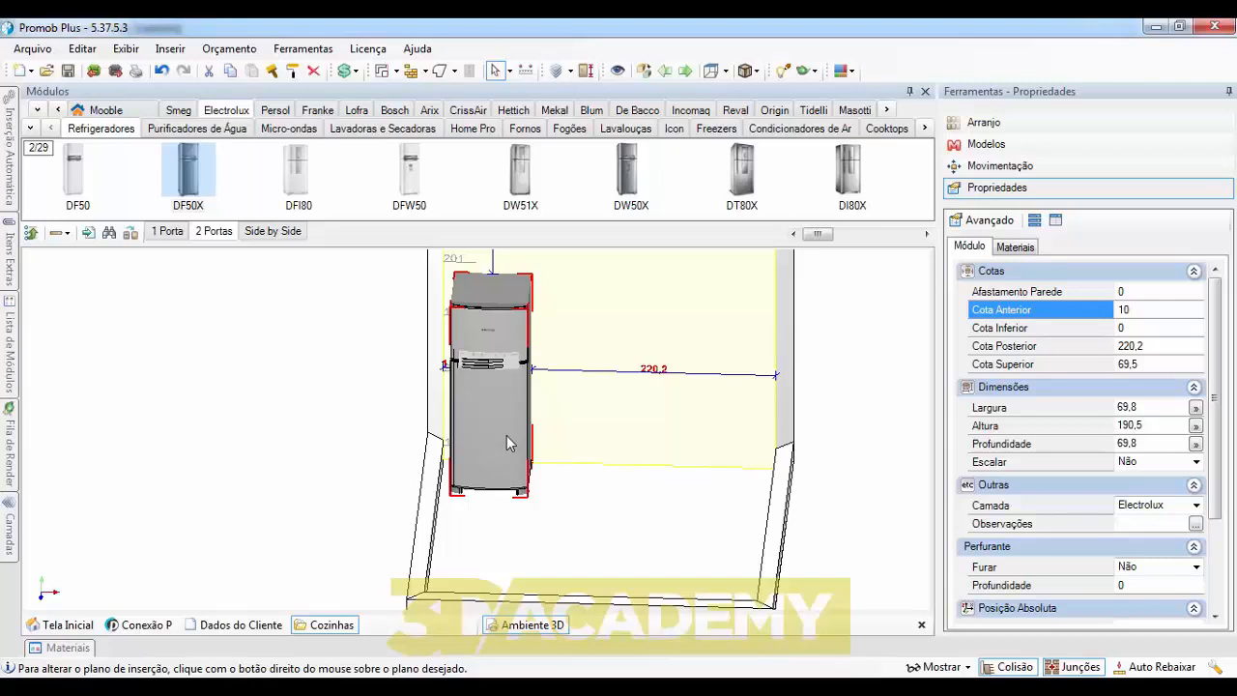
- Switch the module catalogue to Decore and browse the door groups Internas, Ext c/ Vitrô 1 Lado, Ext c/ Vitrô 2 Lados and Portões de Garagem
left_click(39, 114)
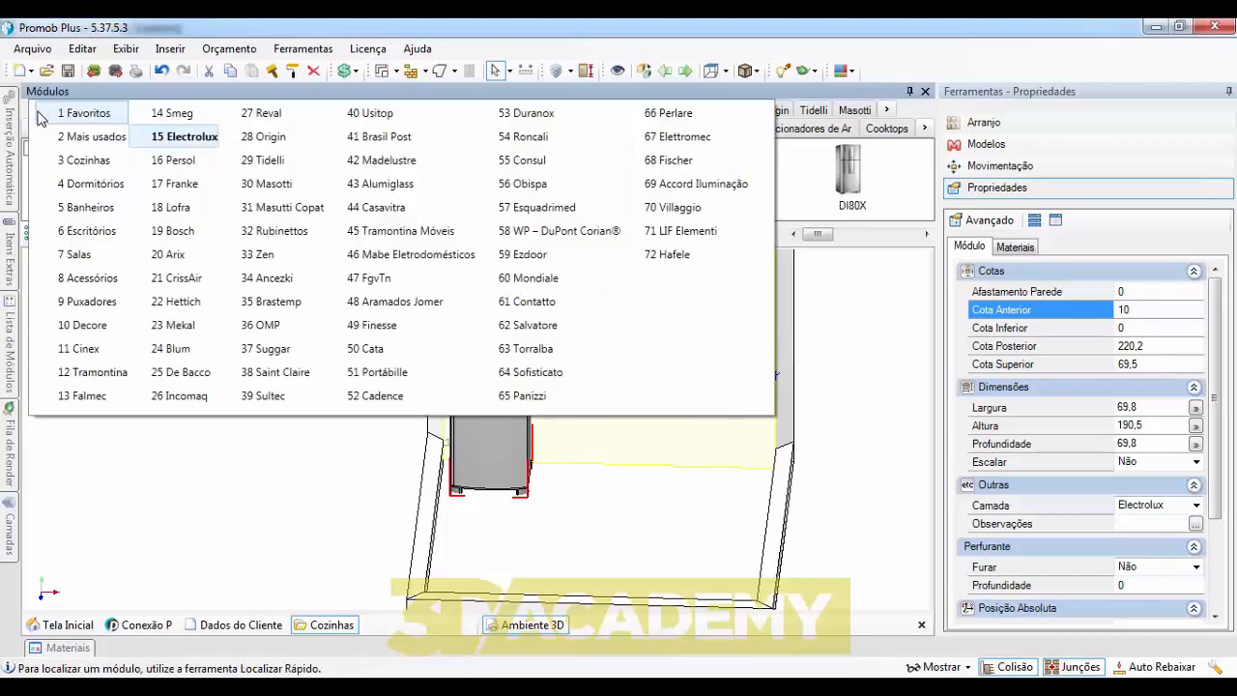
left_click(104, 327)
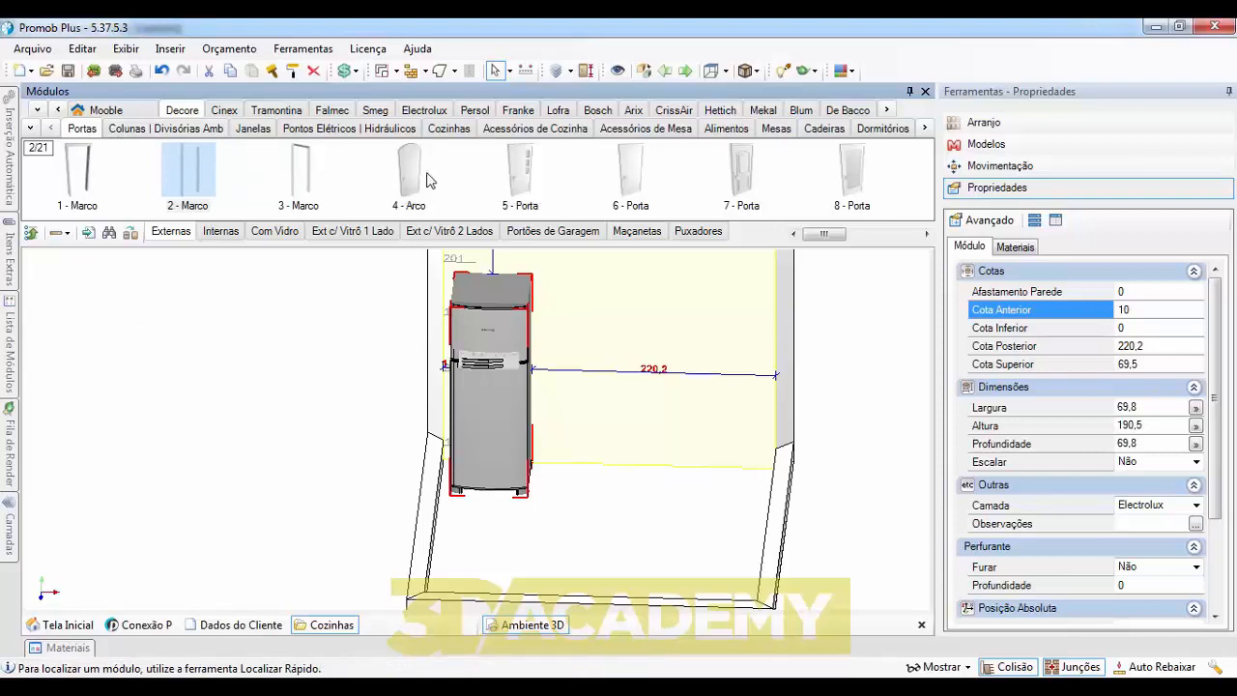
left_click(232, 233)
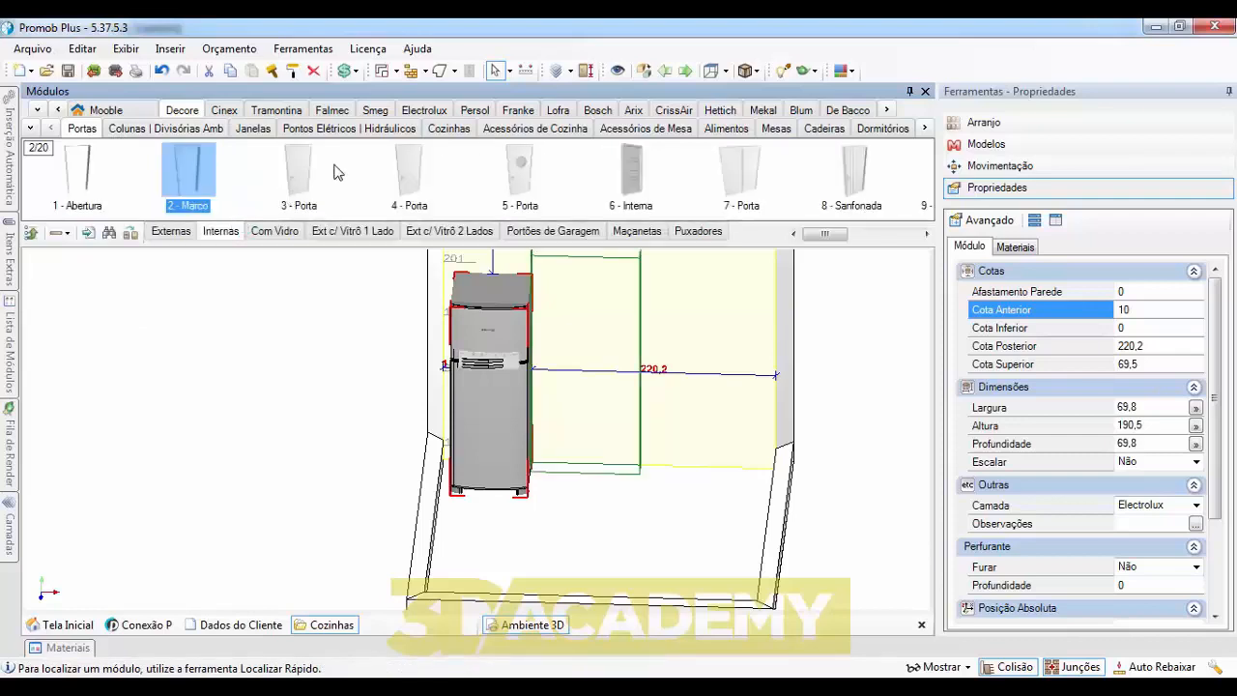
left_click(353, 232)
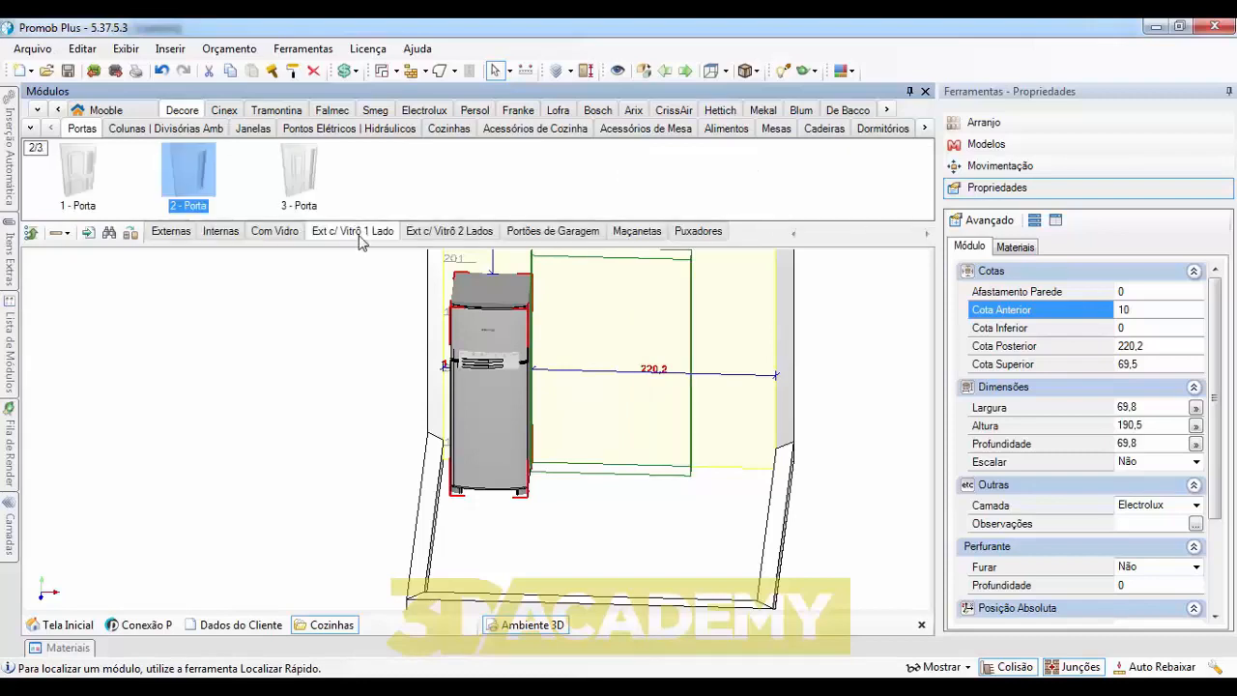
left_click(431, 232)
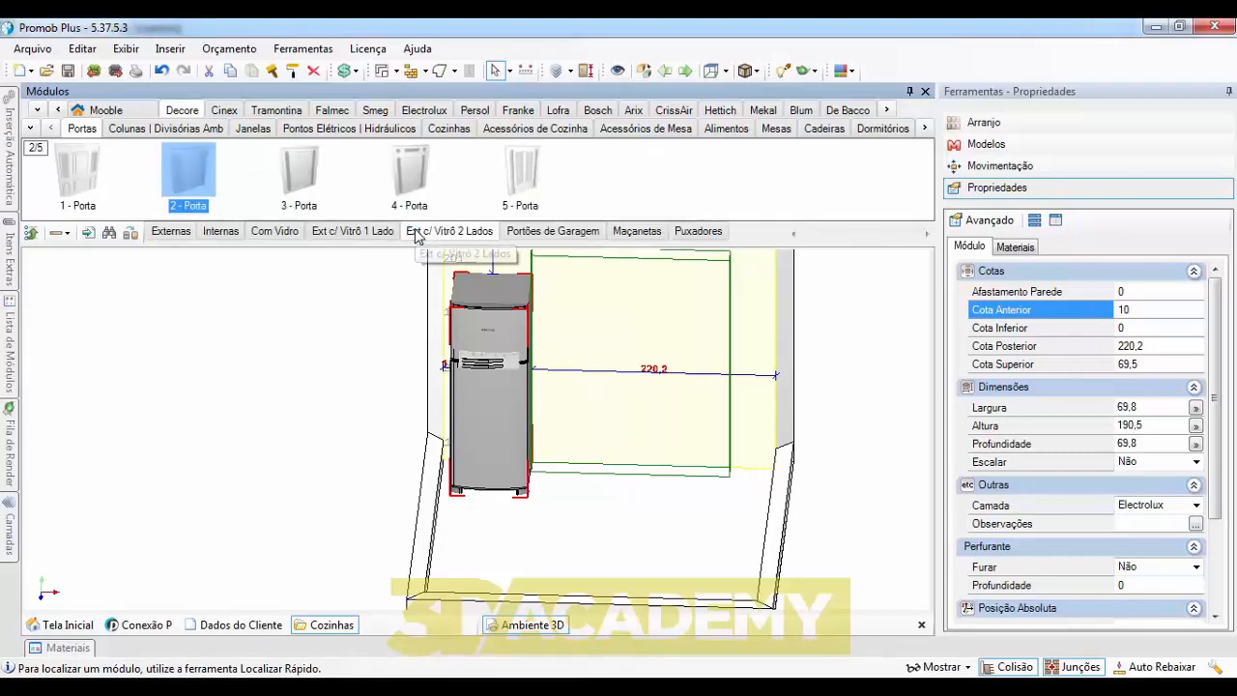
left_click(528, 231)
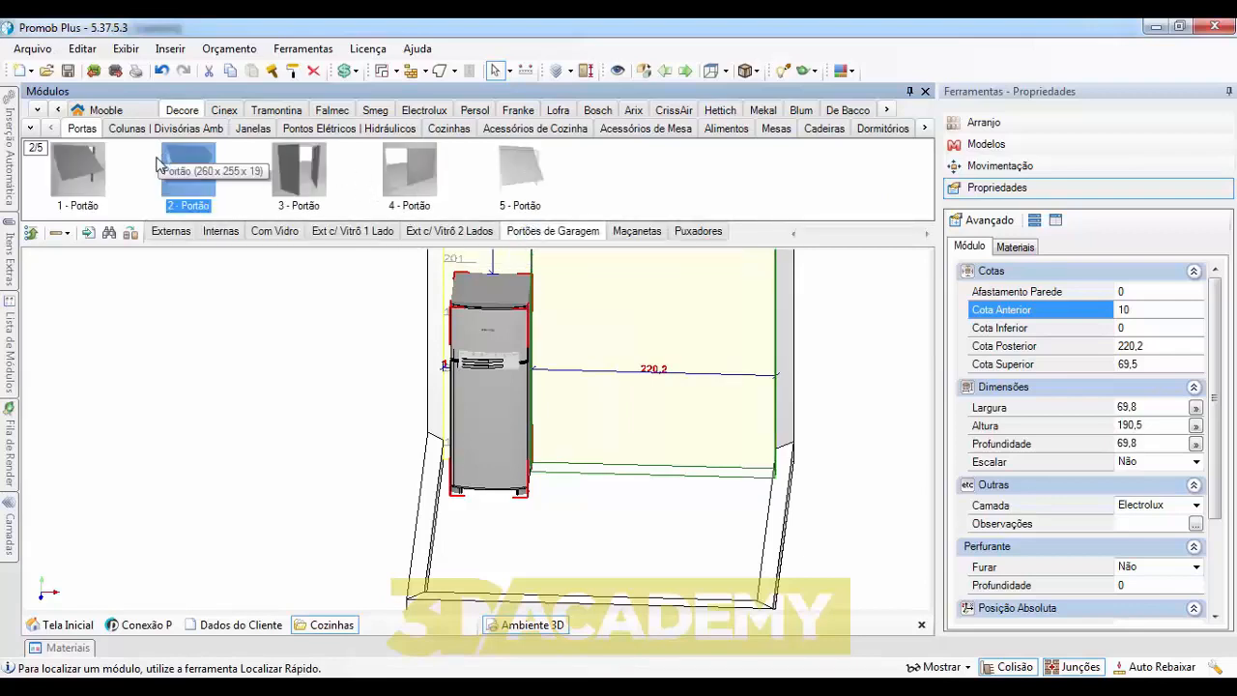
- Browse the Decore categories Janelas, Pontos Elétricos | Hidráulicos and Cozinhas
left_click(252, 130)
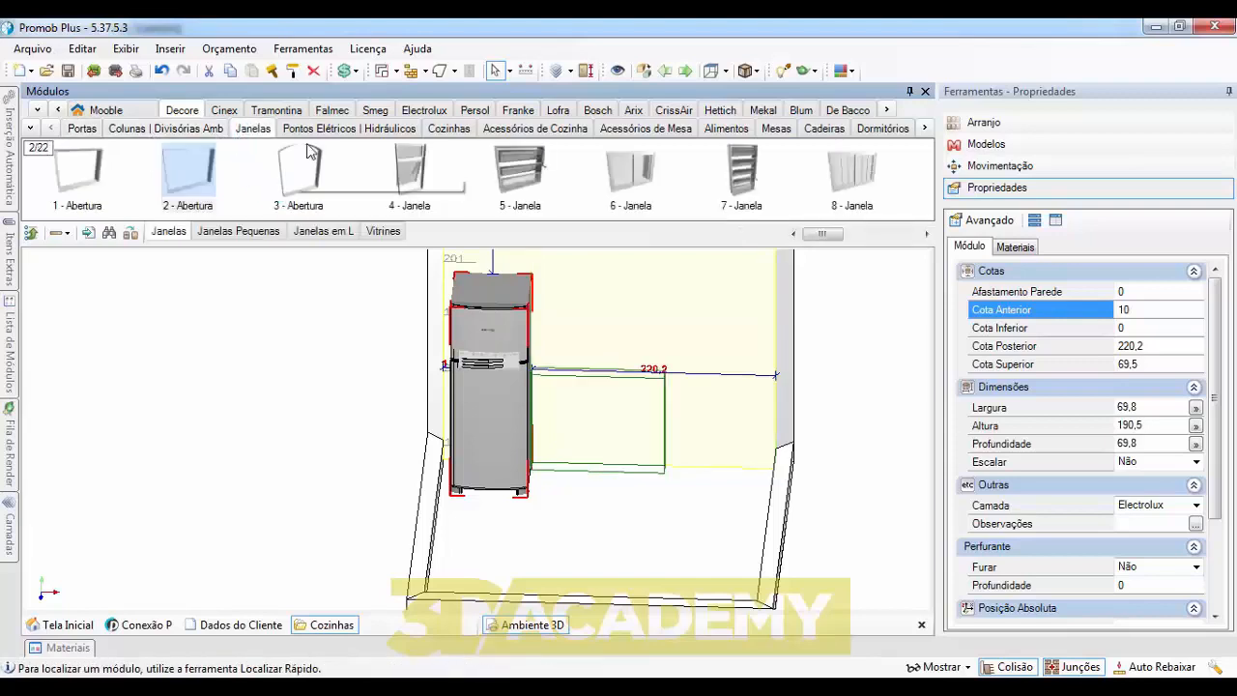
left_click(319, 129)
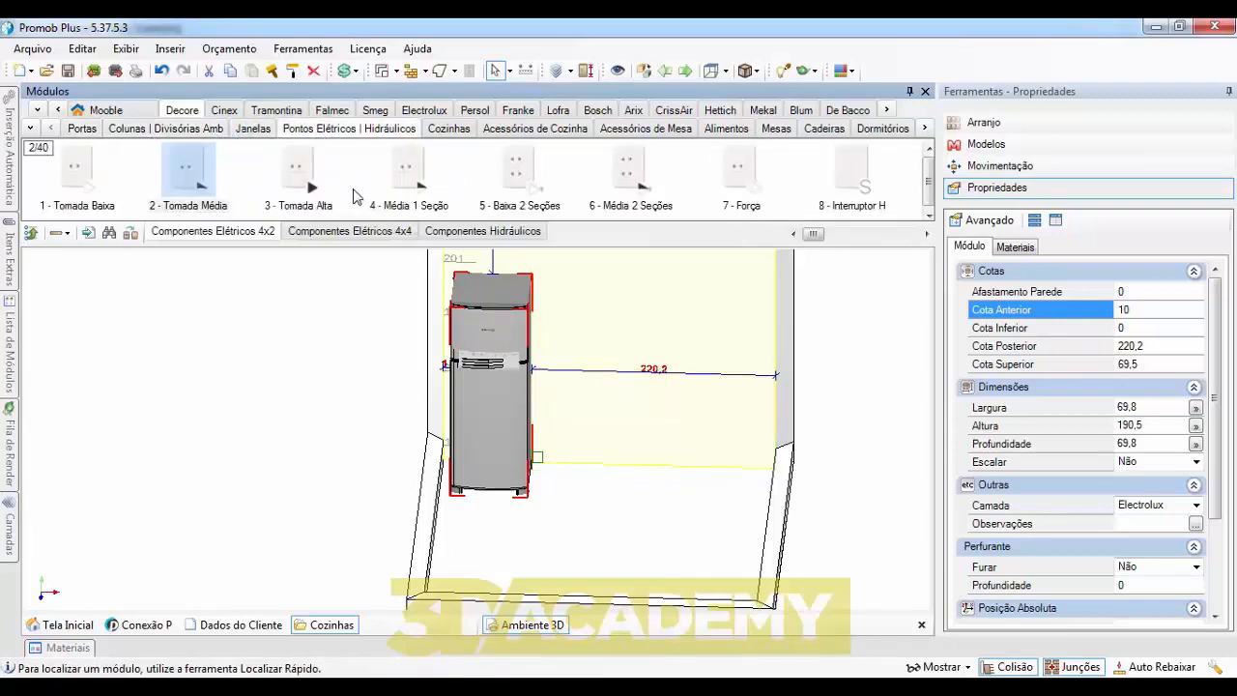
left_click(448, 130)
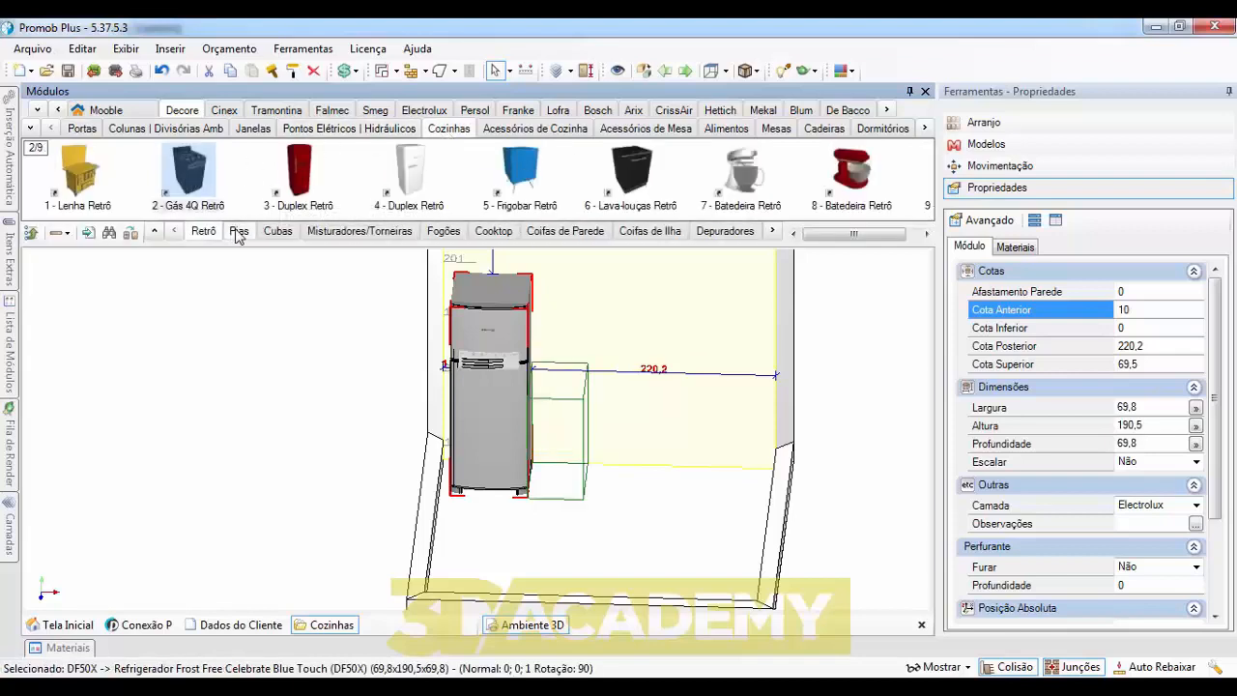
- Browse the Cozinhas module groups Pias, Cubas, Misturadores/Torneiras and Depuradores, and review the complete list of Decore categories
left_click(238, 231)
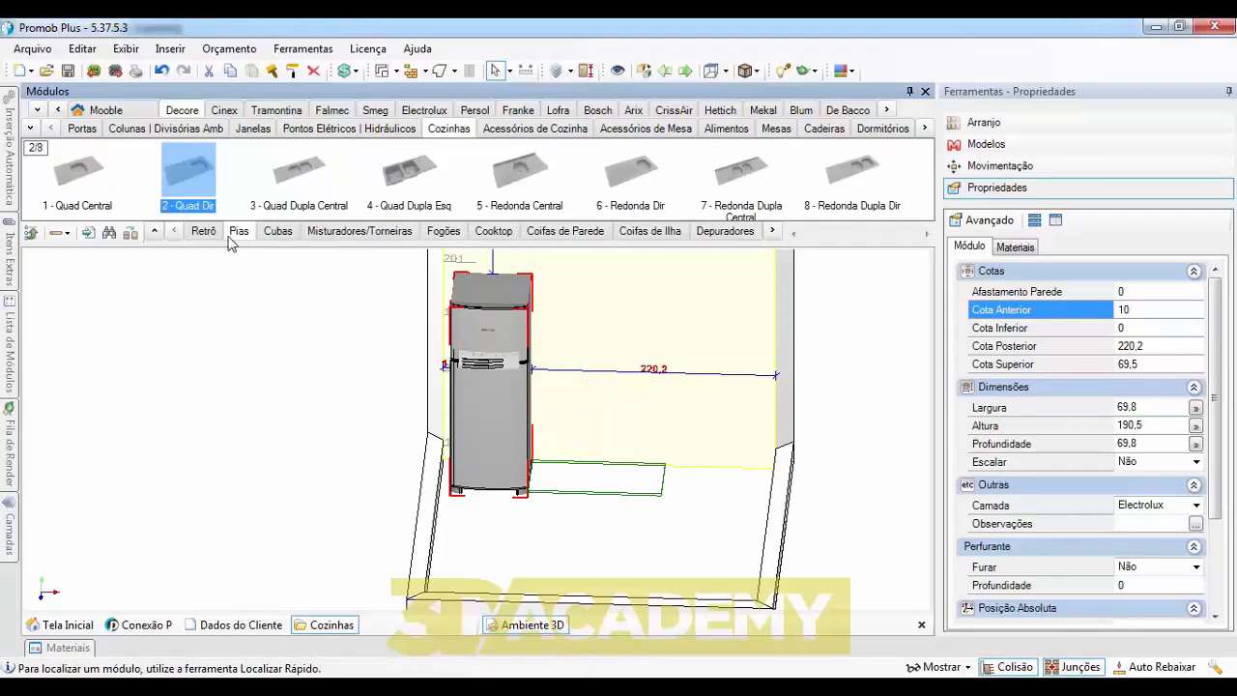
left_click(277, 232)
left_click(315, 233)
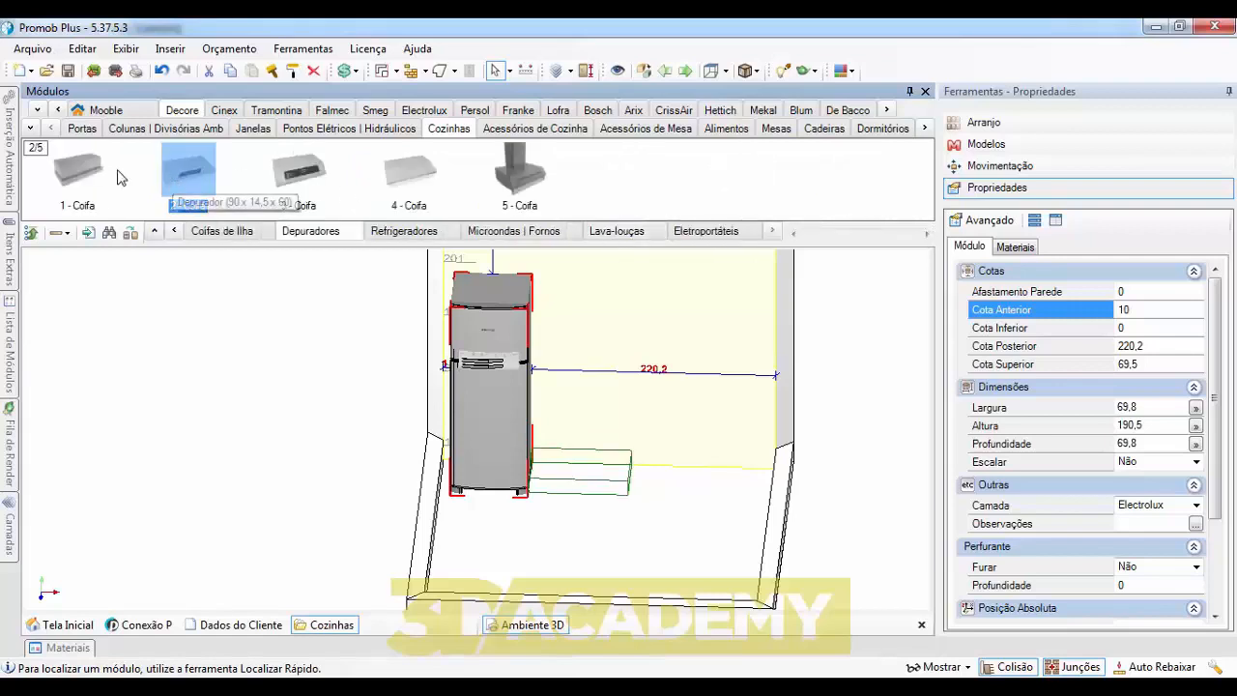
left_click(175, 231)
left_click(175, 231)
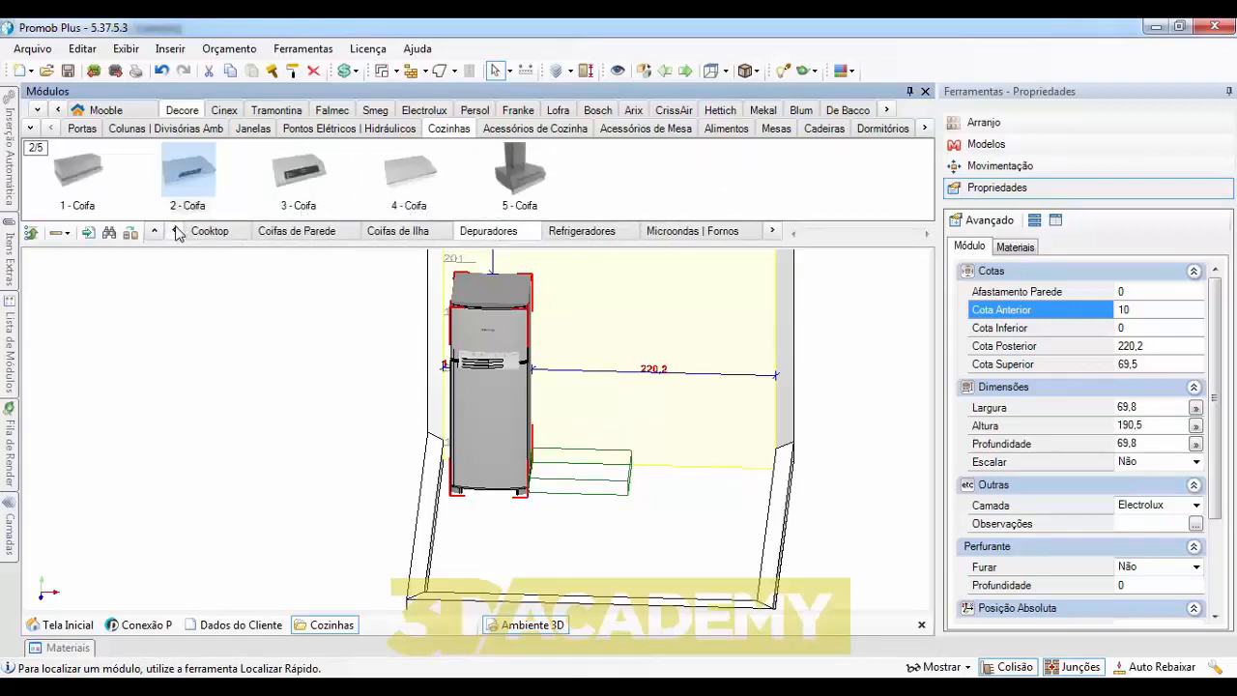
left_click(175, 231)
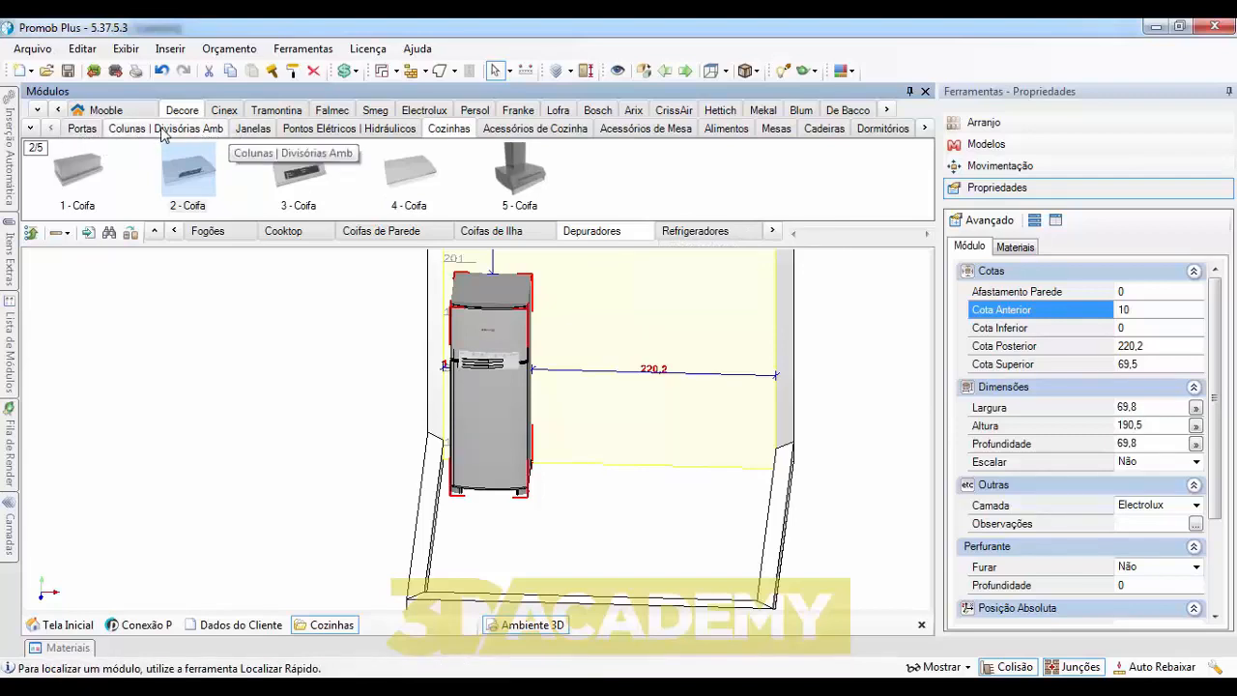
left_click(174, 231)
left_click(174, 231)
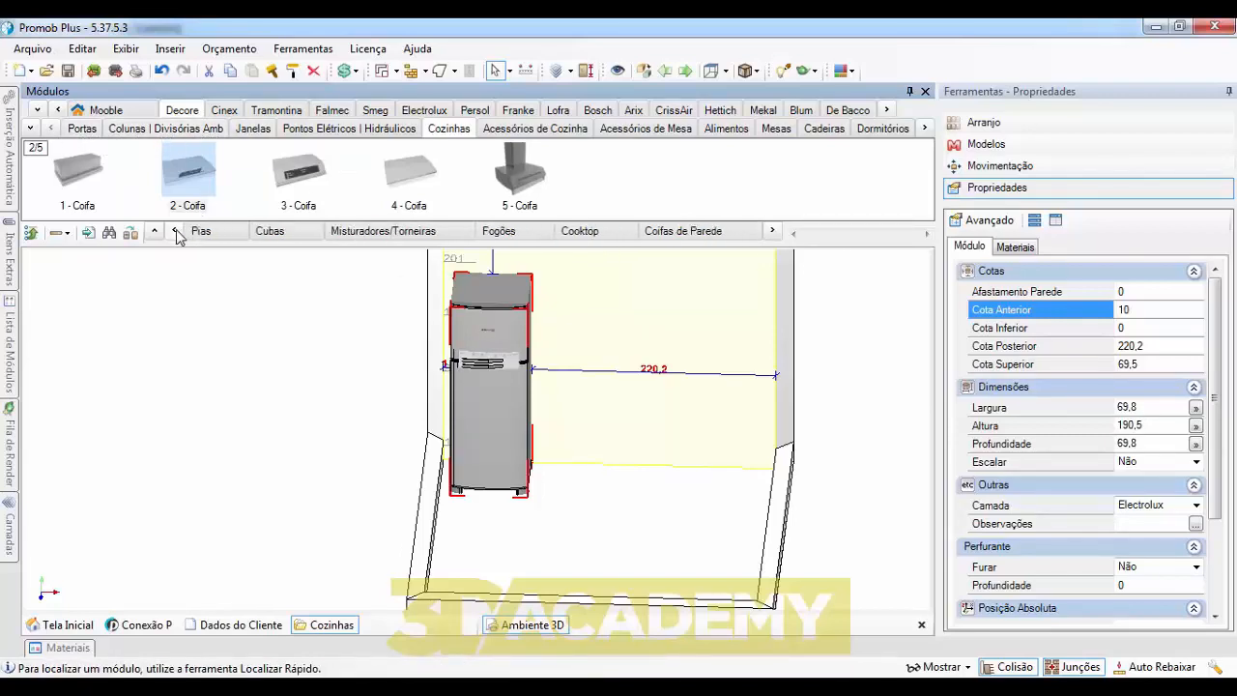
left_click(174, 231)
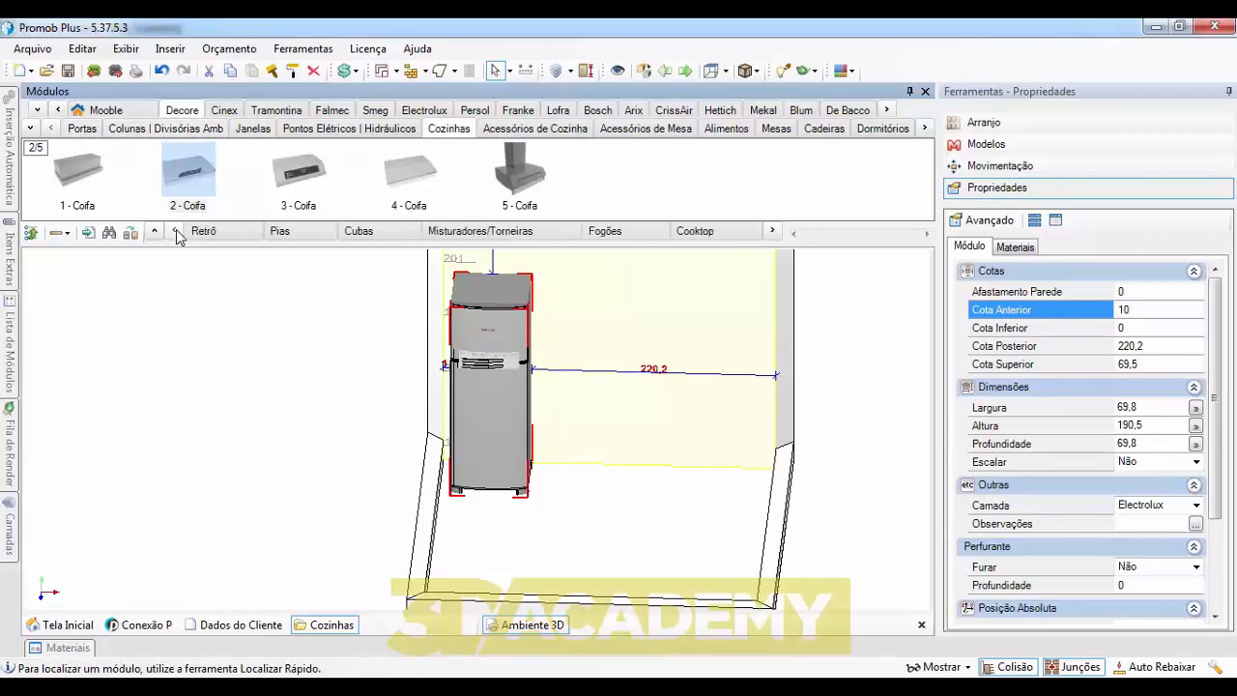
left_click(31, 128)
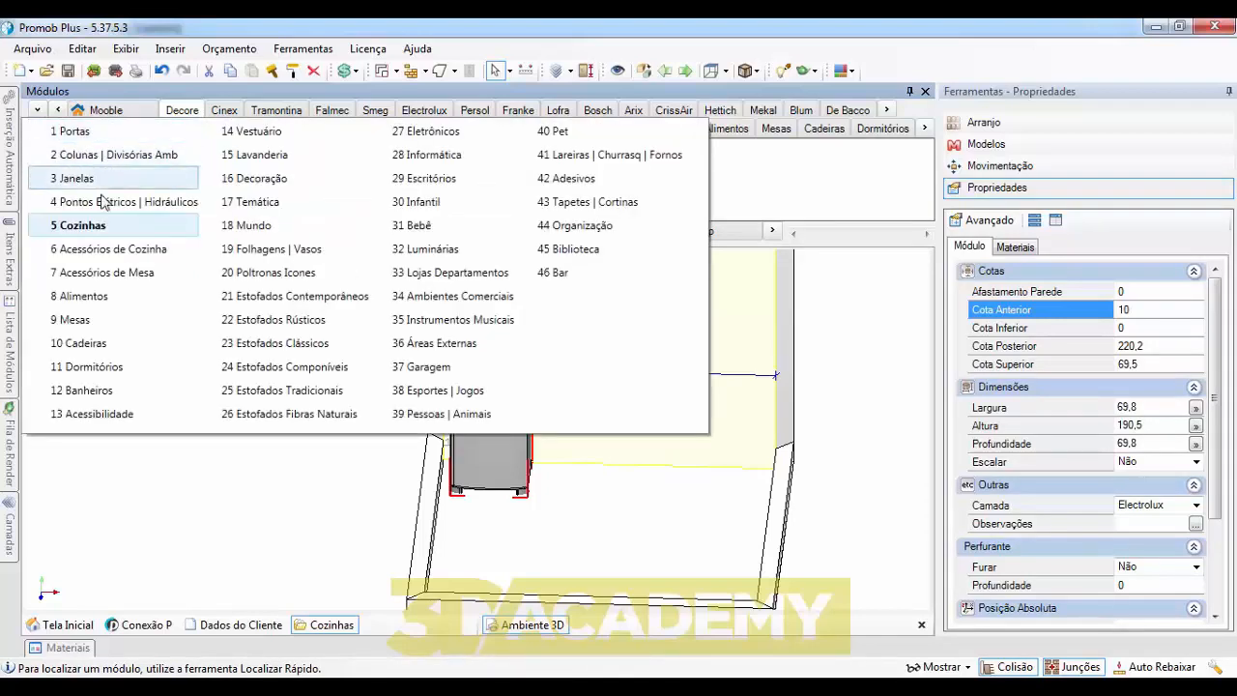
left_click(87, 225)
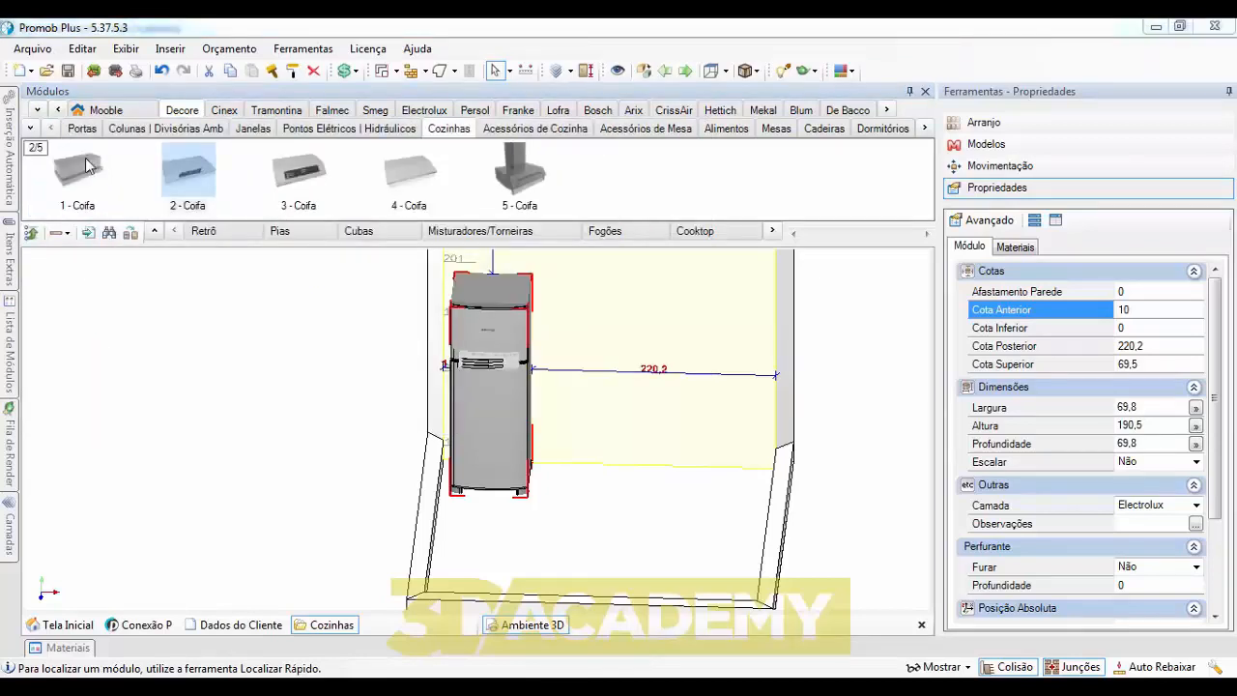
- Insert the 6 - Duplex module from the Refrigeradores group against the back wall, to the right of the Electrolux refrigerator
left_click(154, 232)
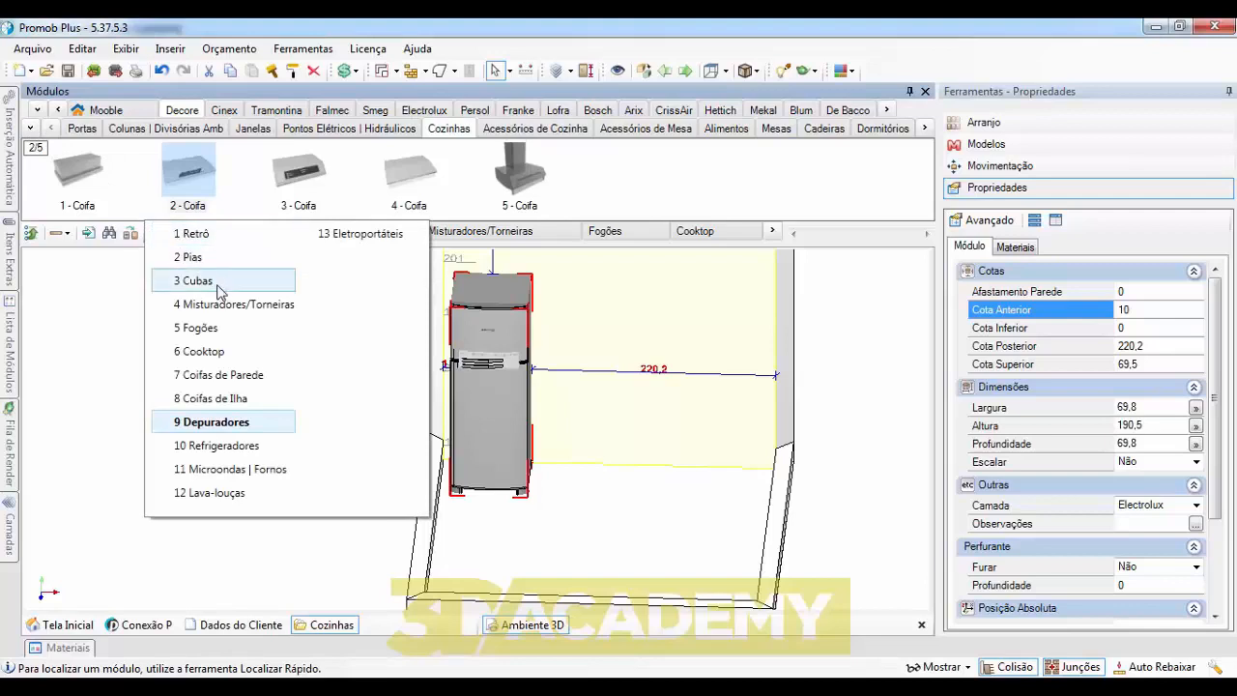
left_click(227, 448)
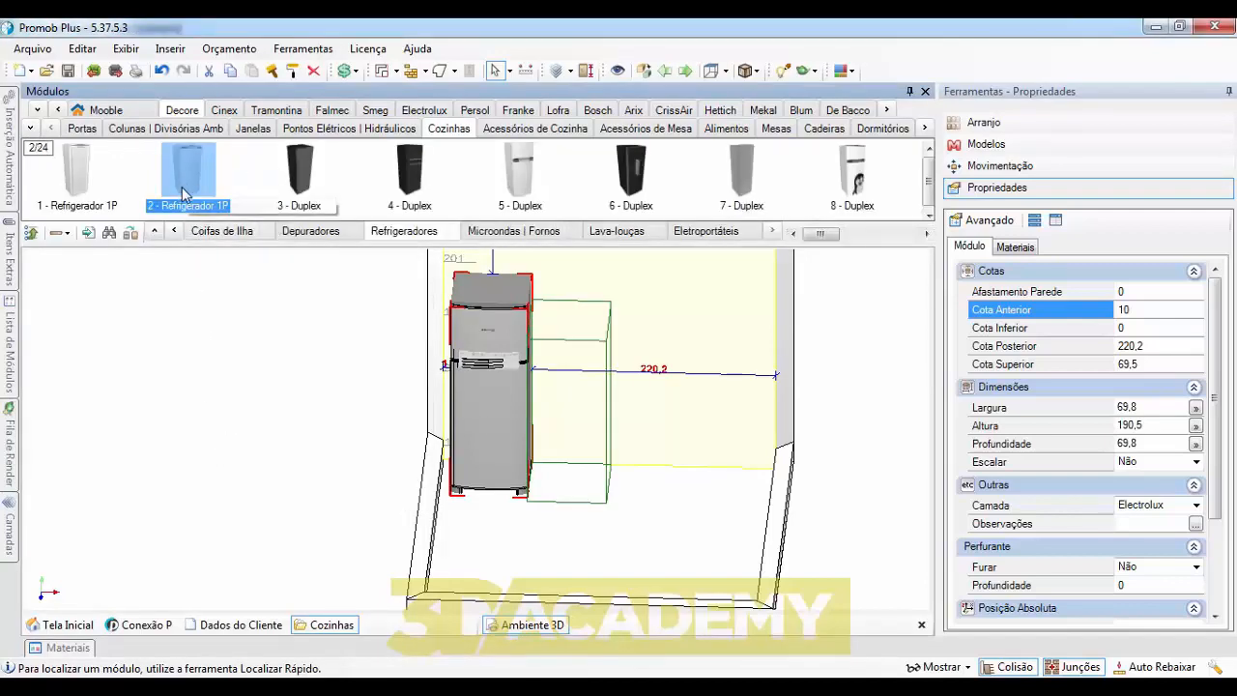
left_click(646, 165)
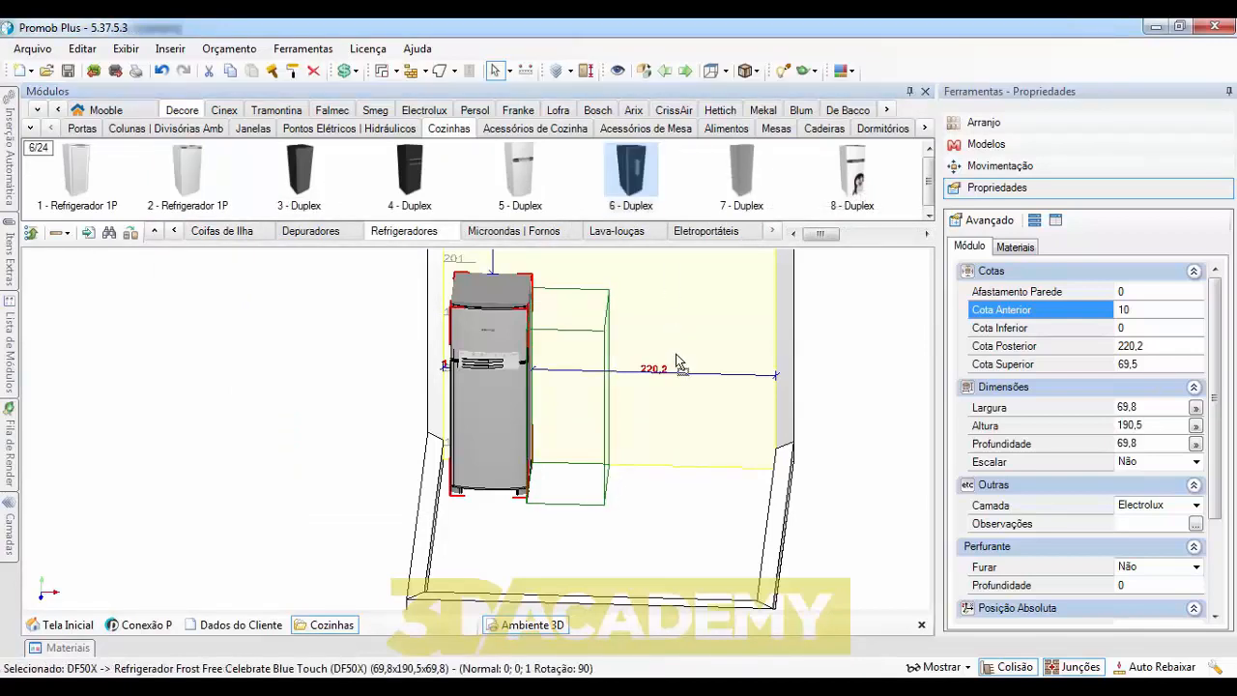
left_click_drag(676, 355, 633, 507)
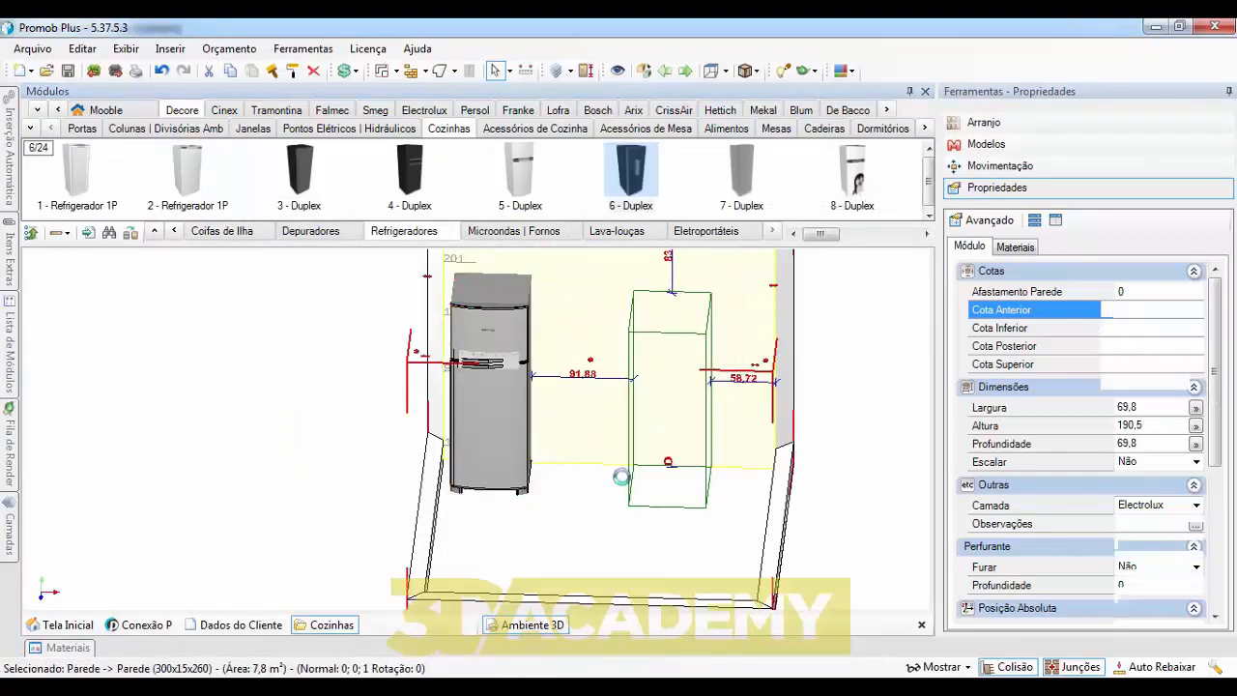
- Set Escalar to Sim for the black Duplex refrigerator and set its Largura to 80
left_click(510, 388)
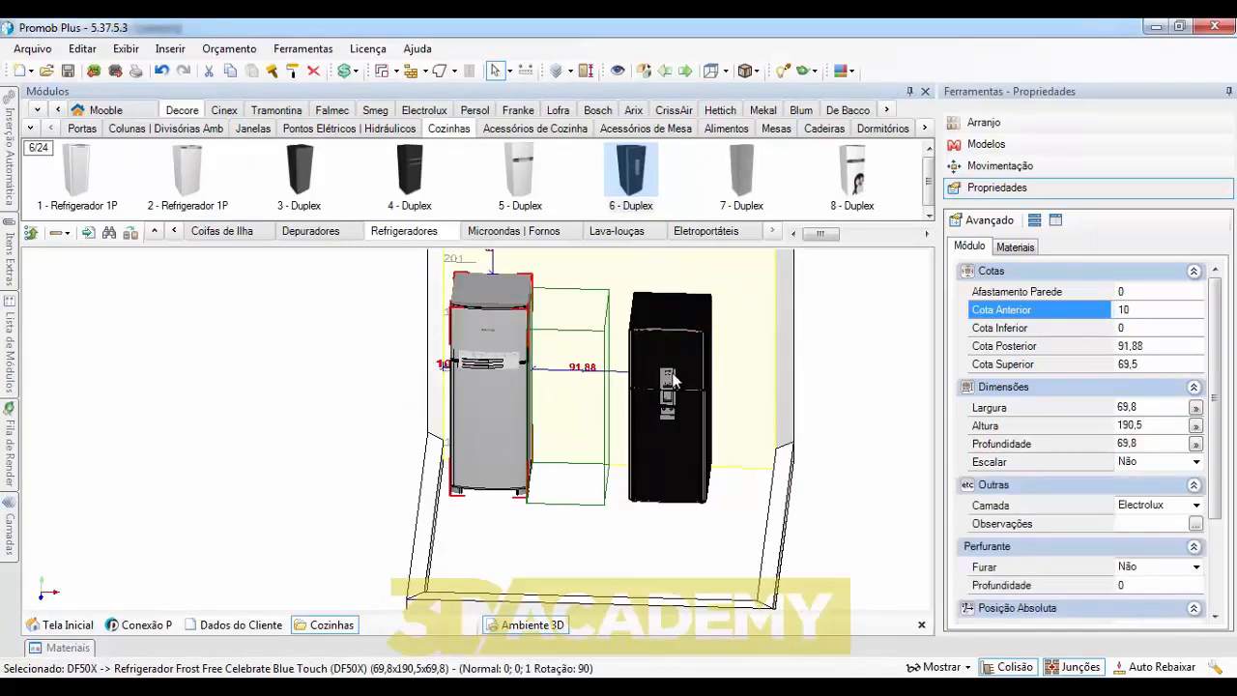
left_click(641, 375)
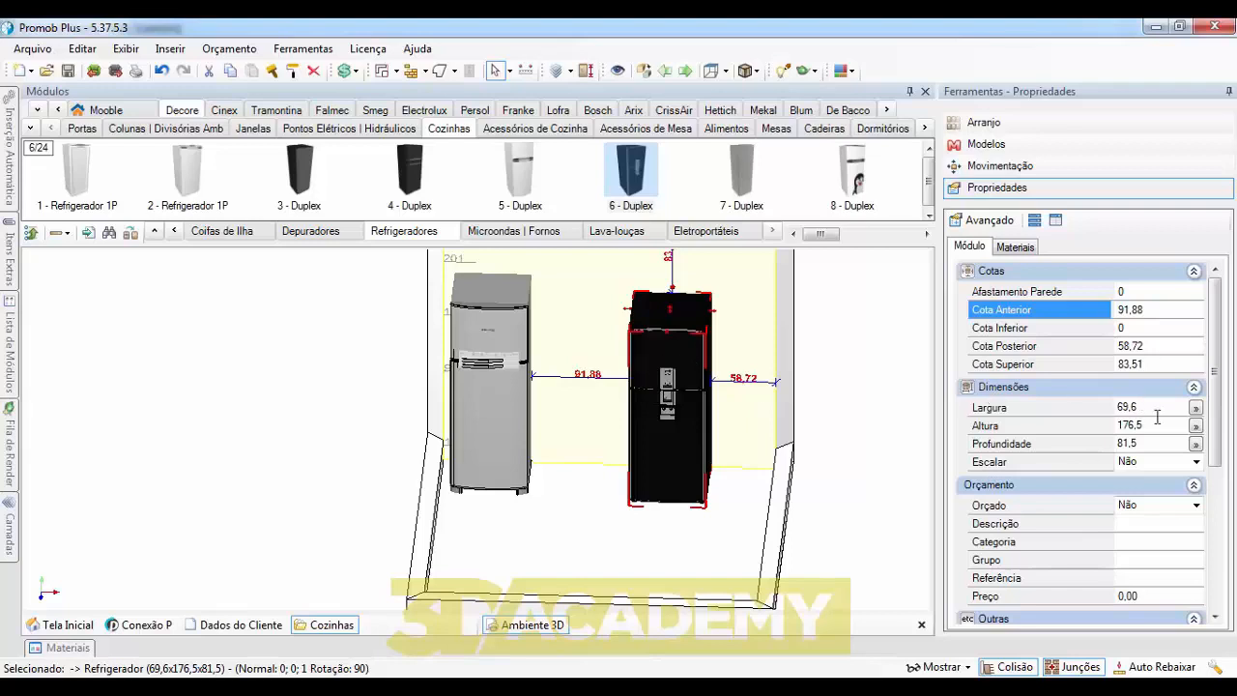
left_click(1196, 461)
left_click(1179, 478)
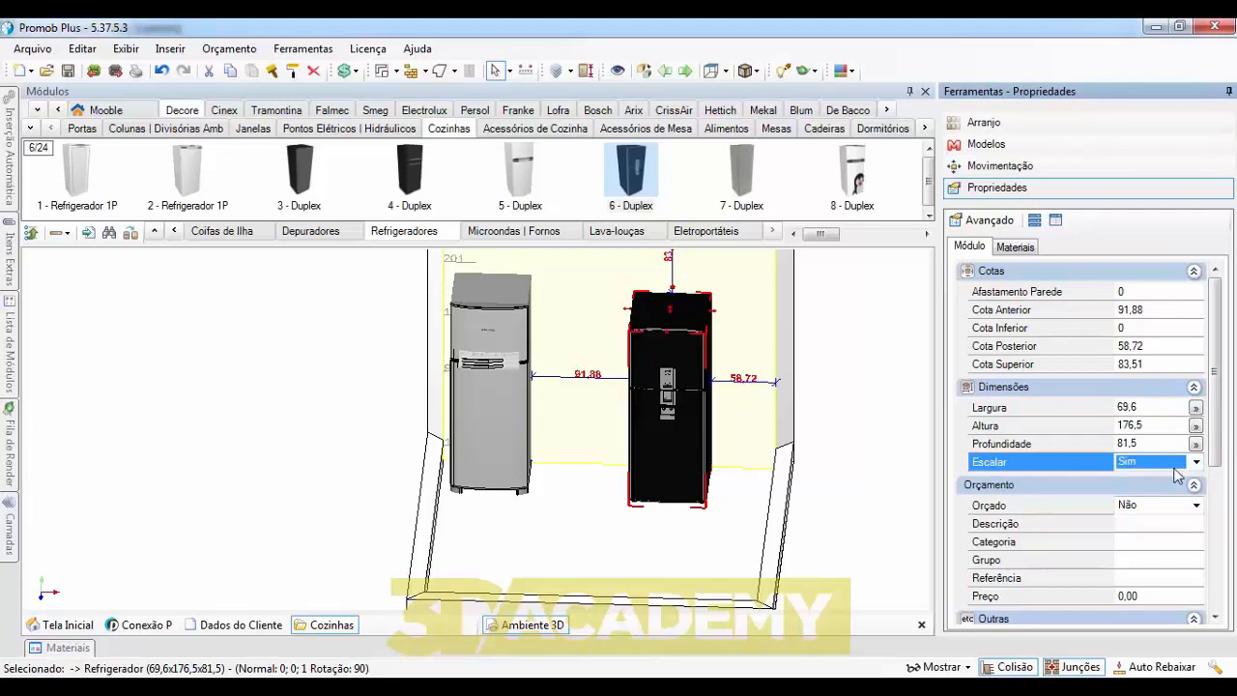
left_click(1147, 407)
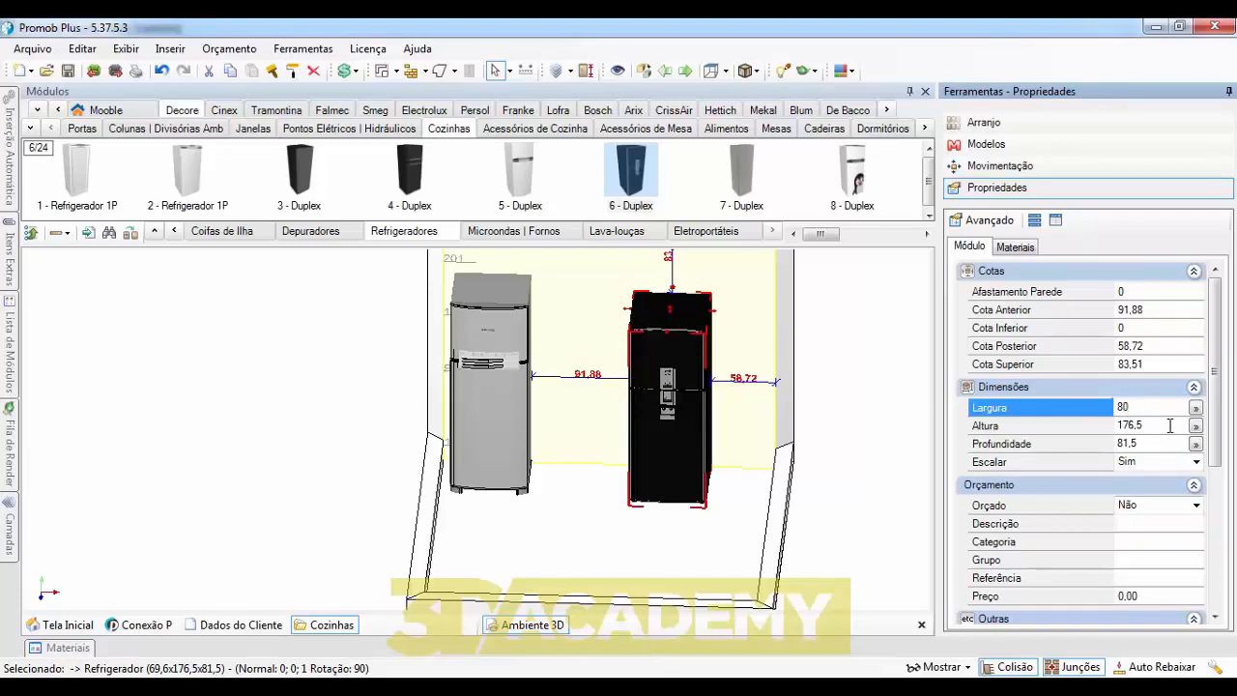
type("80")
key("Return")
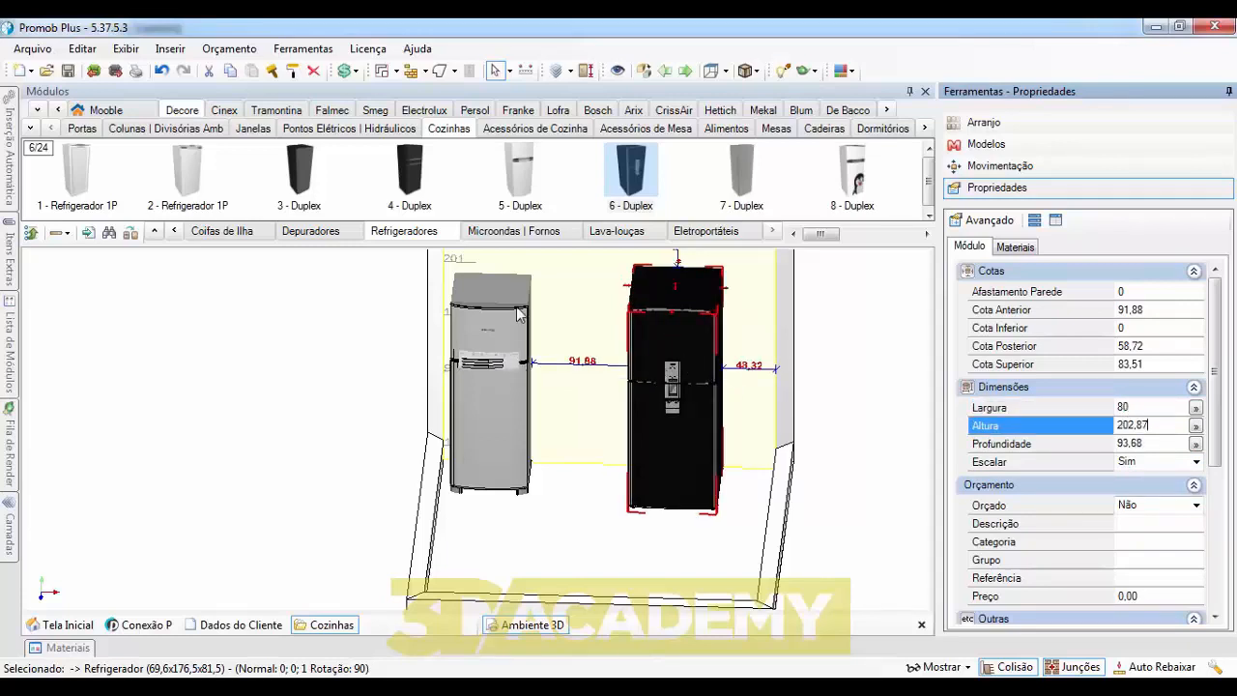
- Set Escalar to Sim for the Electrolux refrigerator and try to change its Largura to 80
left_click(488, 352)
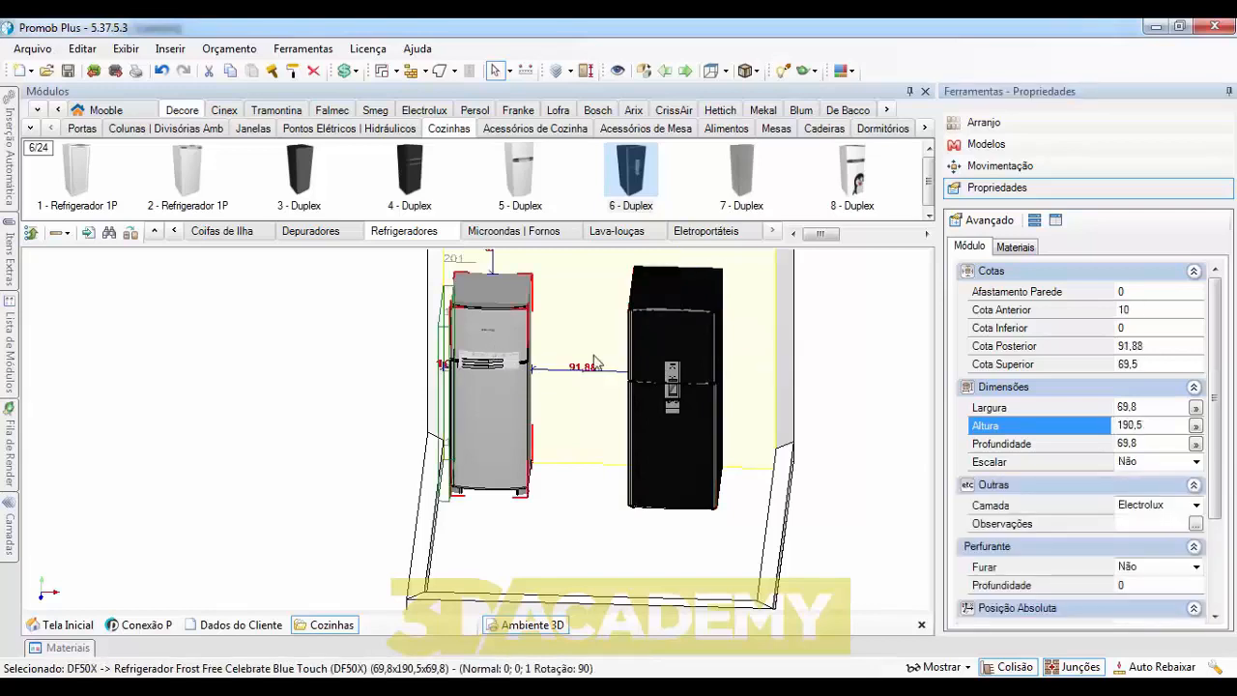
left_click(1160, 407)
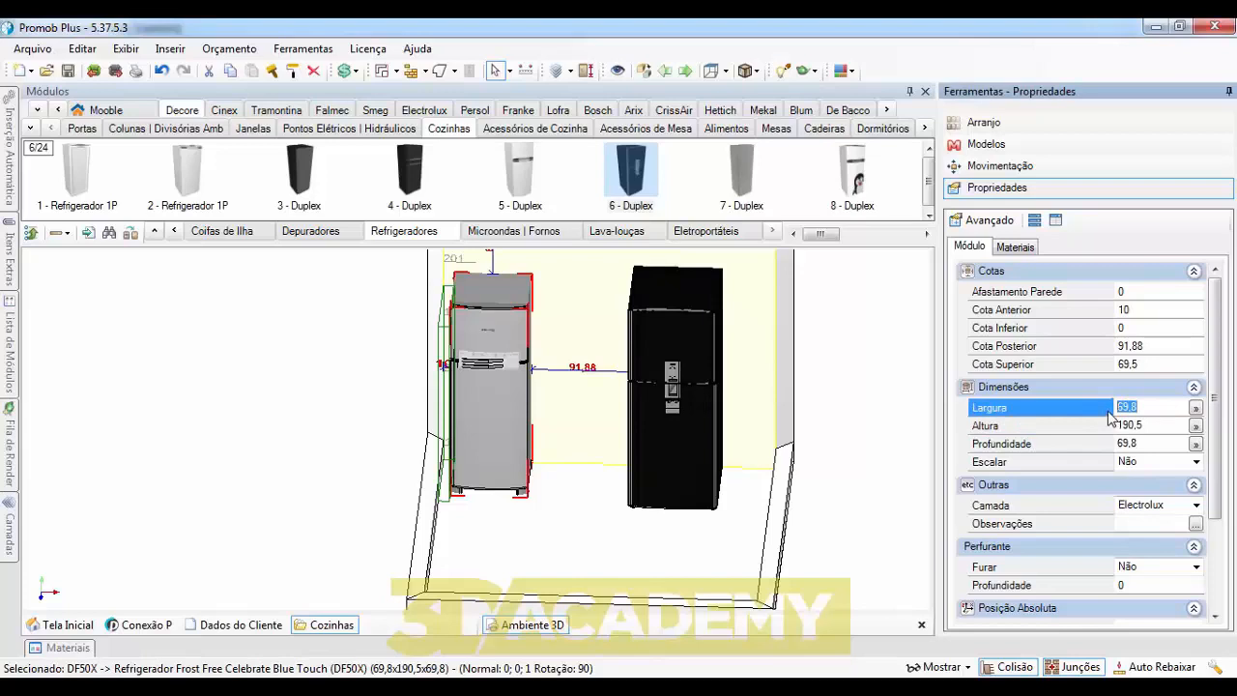
left_click(1169, 462)
left_click(1165, 491)
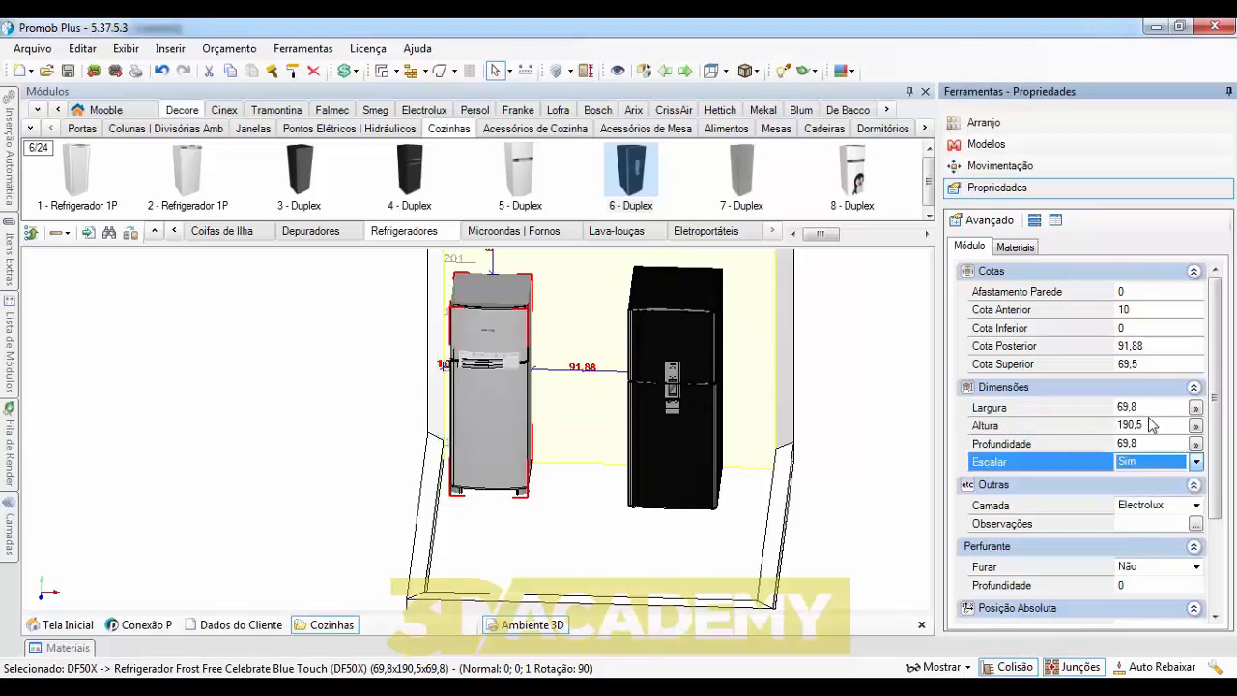
left_click(1141, 408)
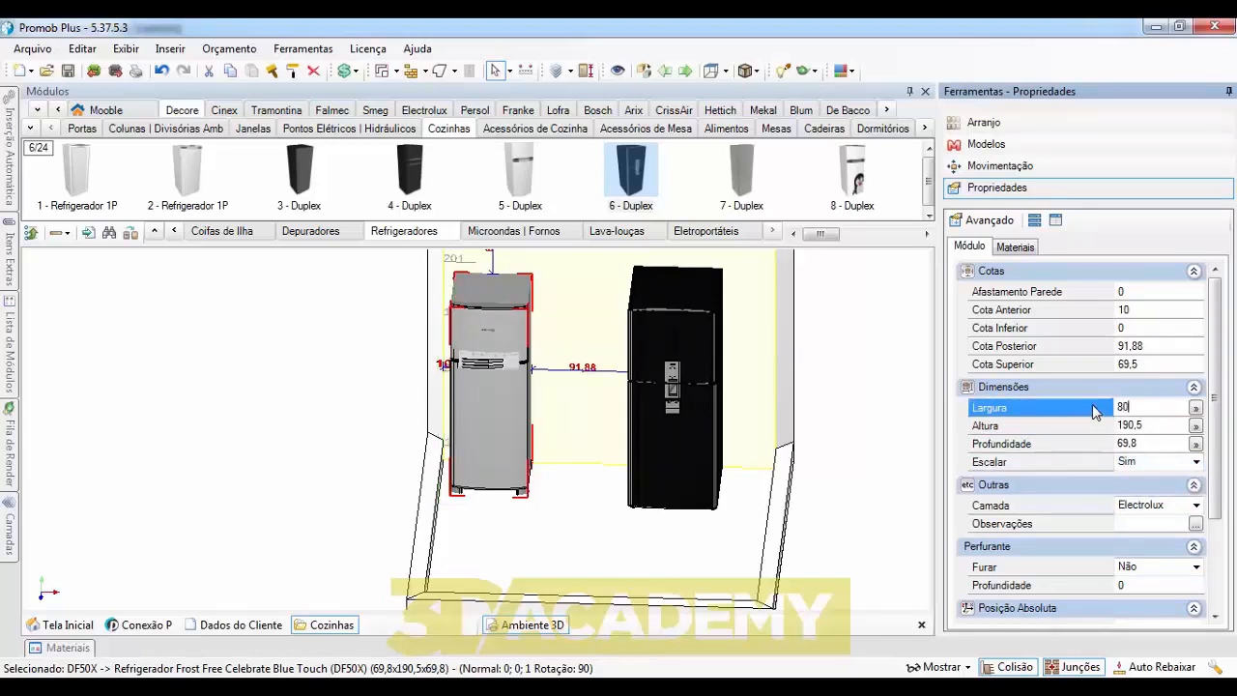
left_click(1156, 424)
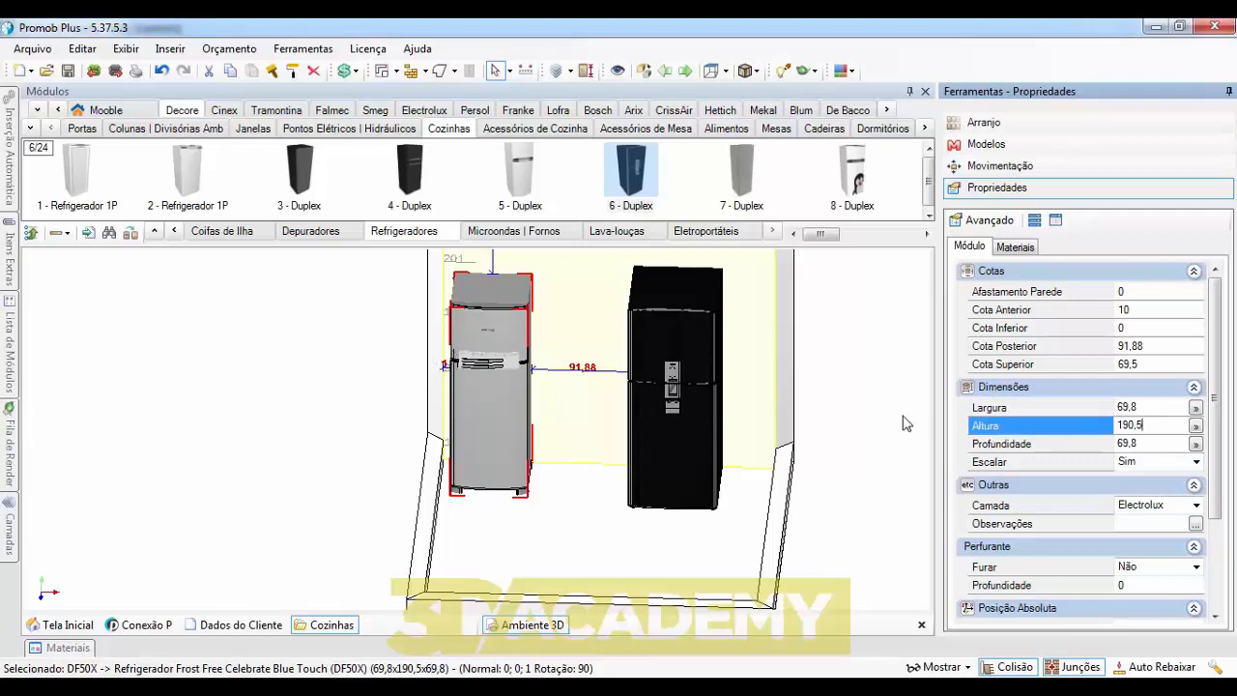
- Examine the black Duplex refrigerator's Escalar, Largura, Altura and Profundidade properties to see how it scales
left_click(648, 365)
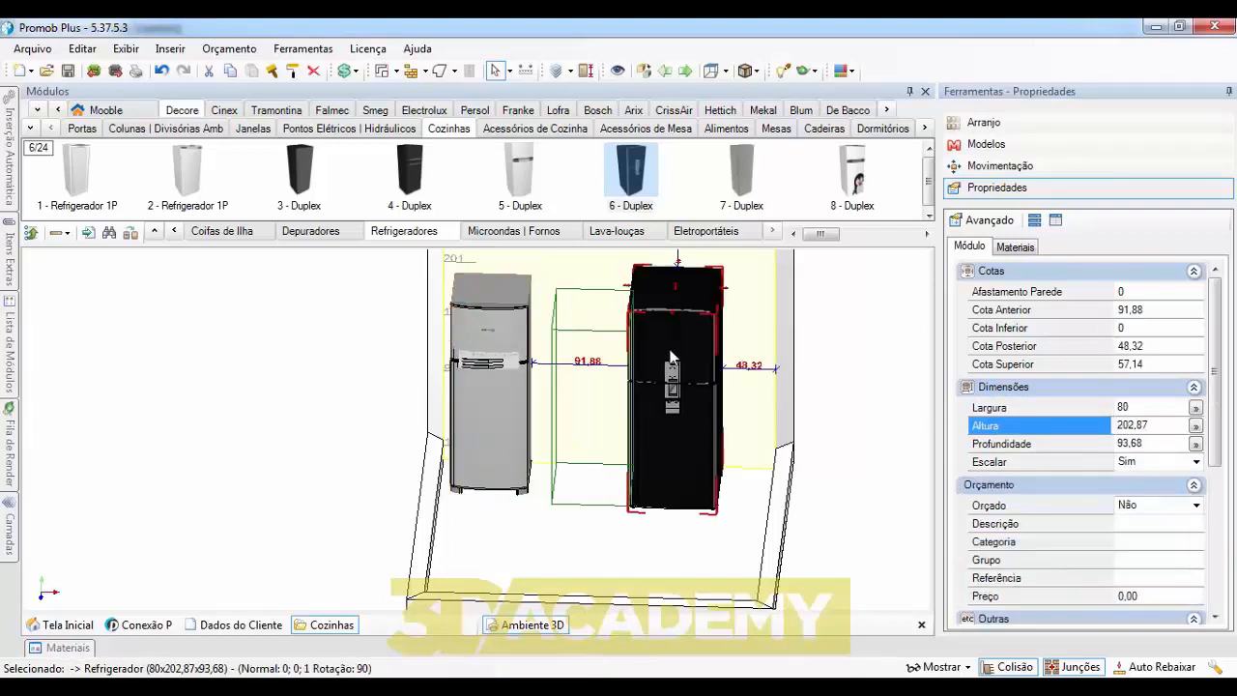
mouse_move(704, 341)
middle_mouse_down()
mouse_move(667, 334)
mouse_move(713, 338)
middle_mouse_up()
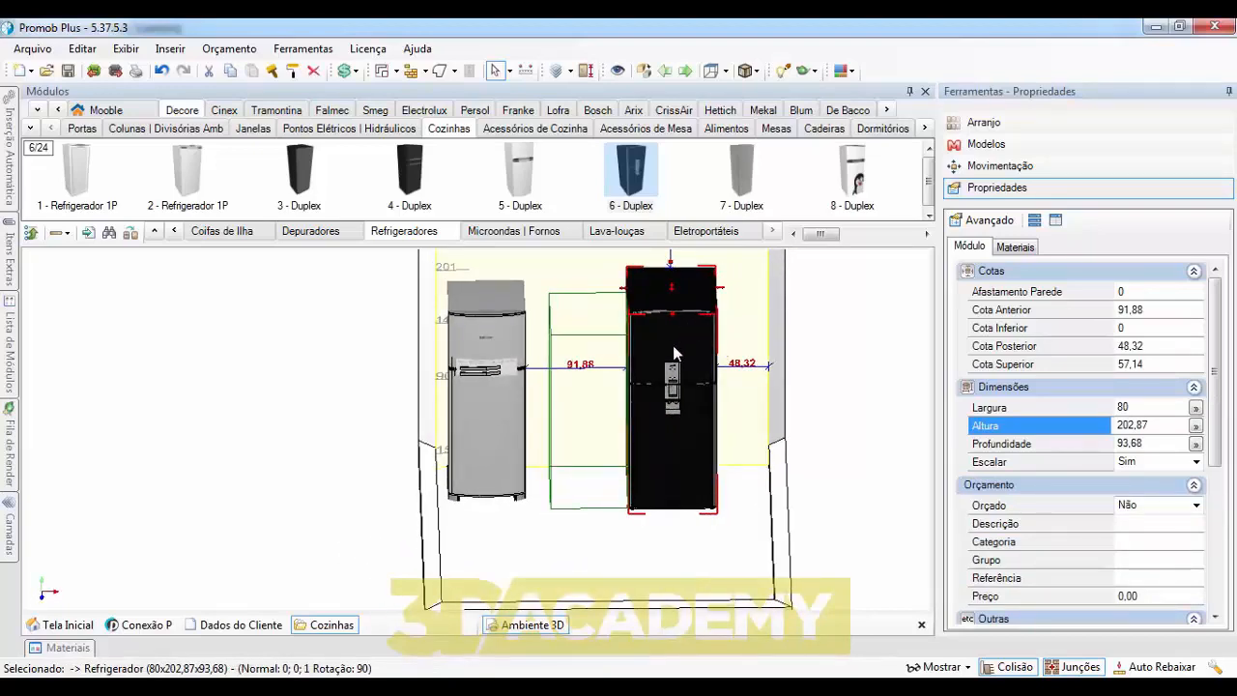
left_click(1132, 407)
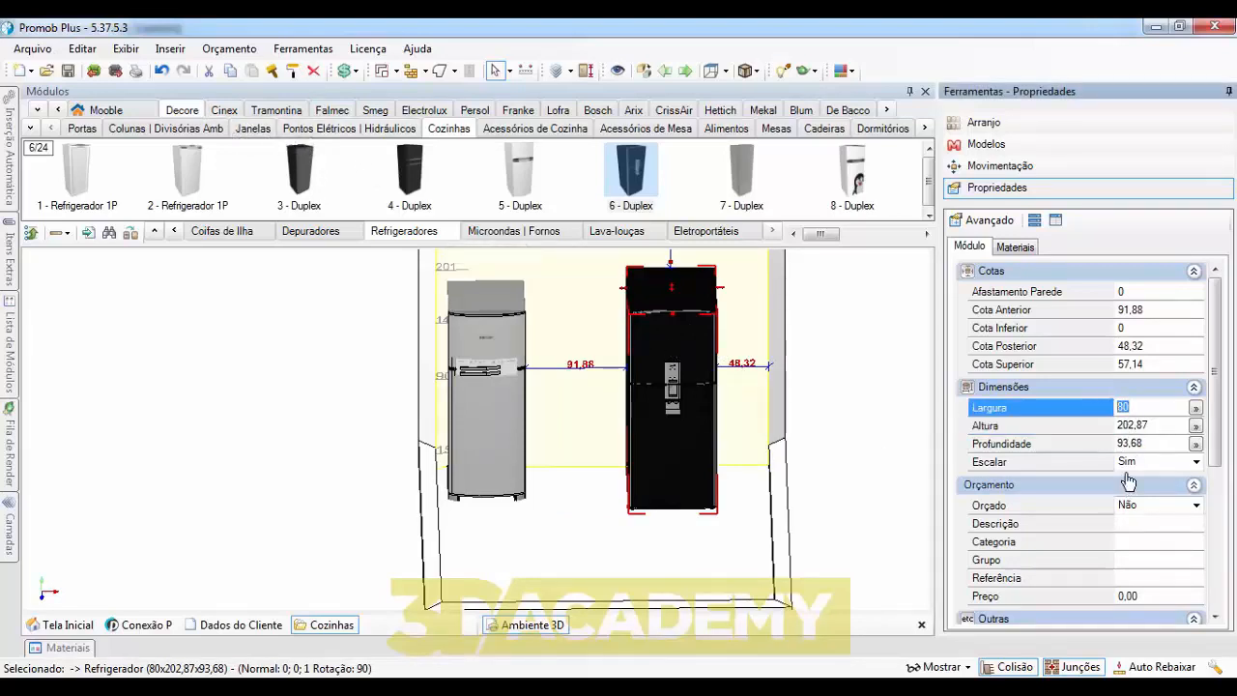
left_click(1167, 464)
left_click(1152, 480)
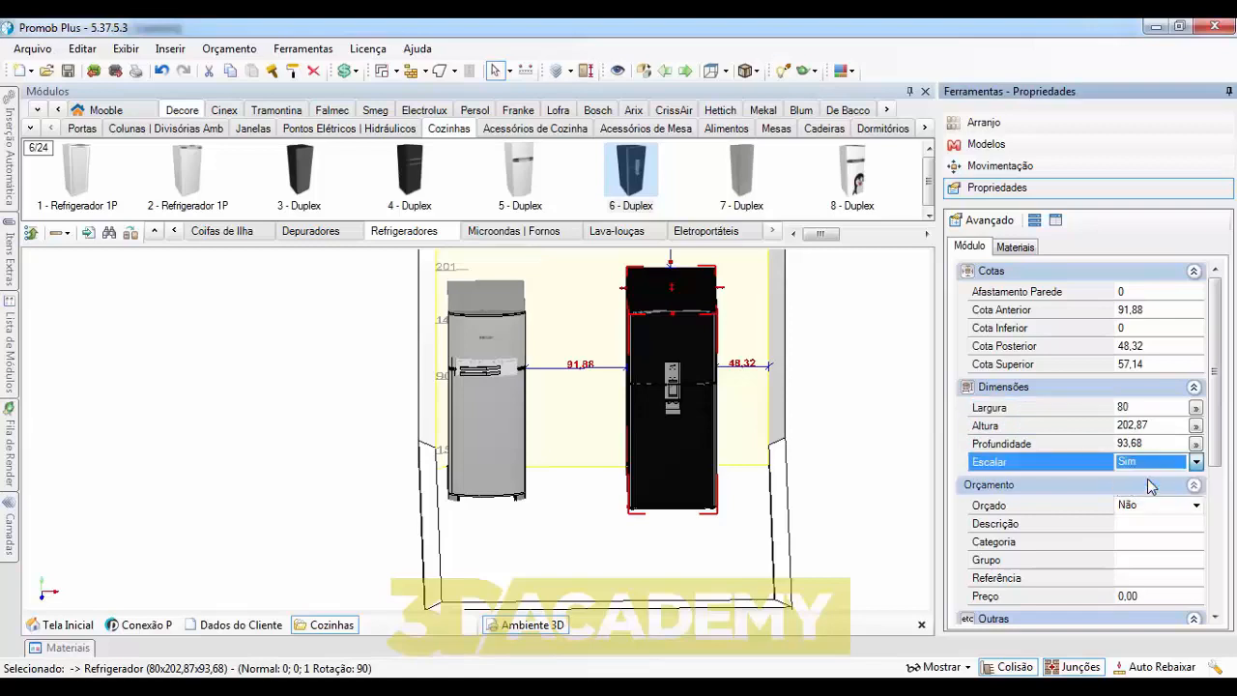
left_click(1146, 407)
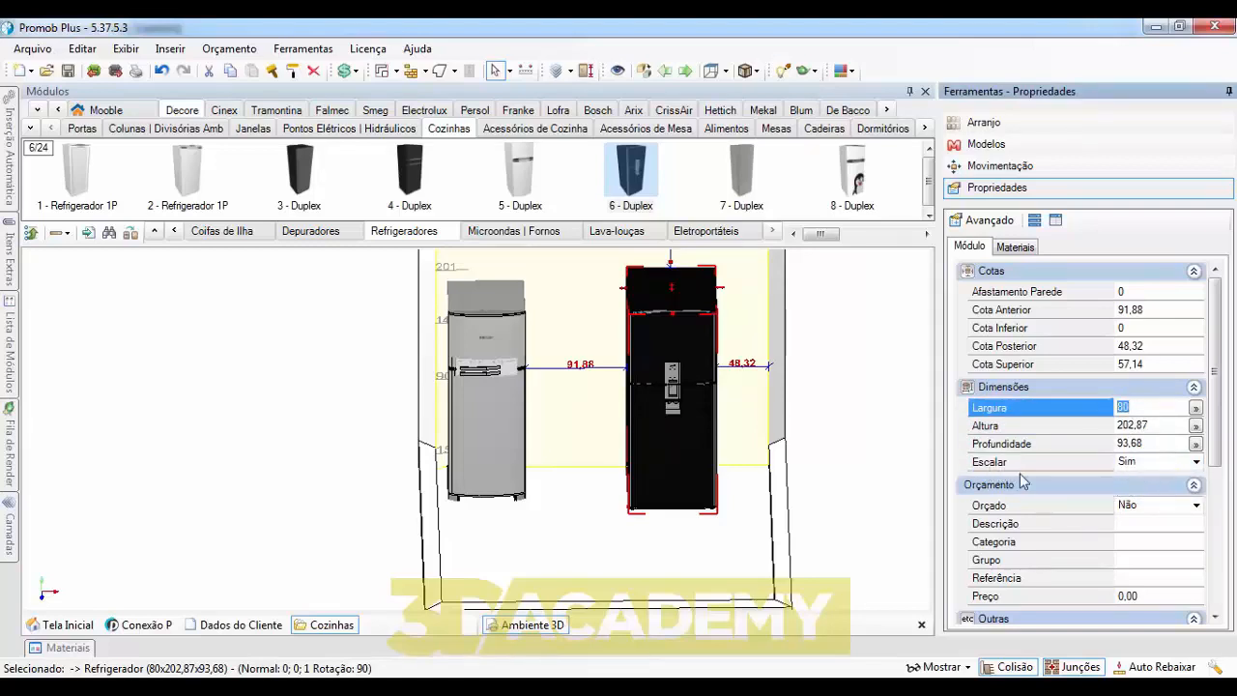
left_click(1141, 428)
left_click(1143, 443)
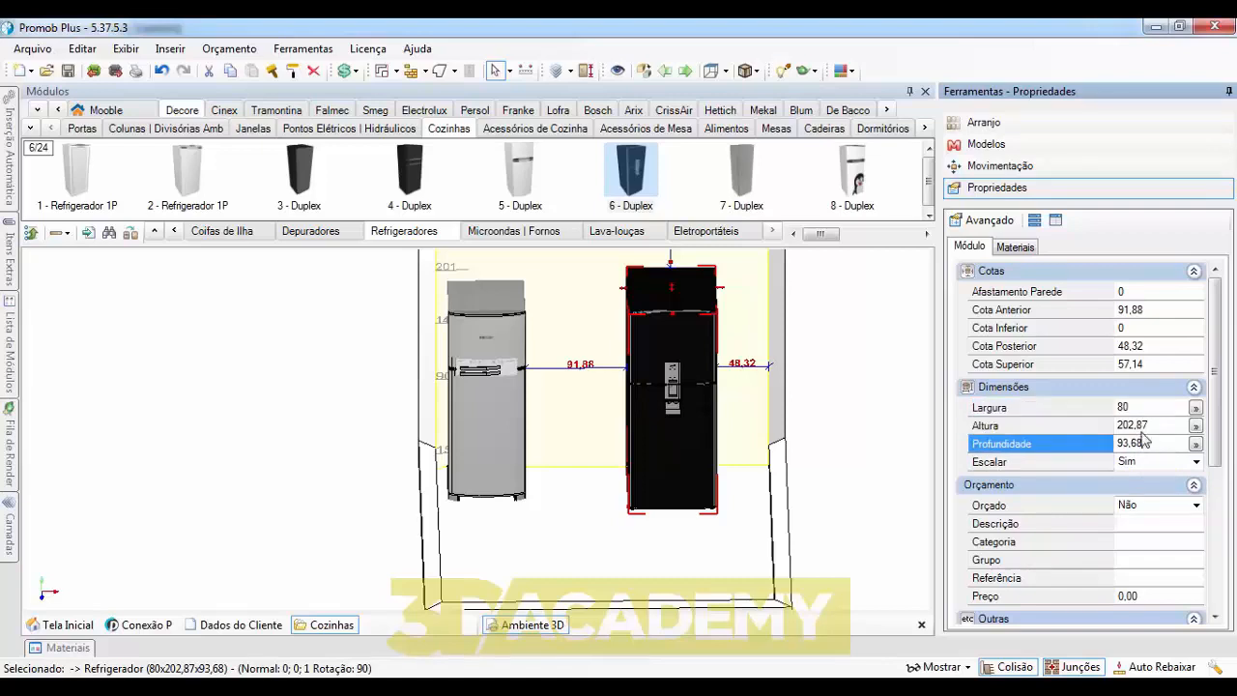
left_click(1143, 426)
left_click(1129, 407)
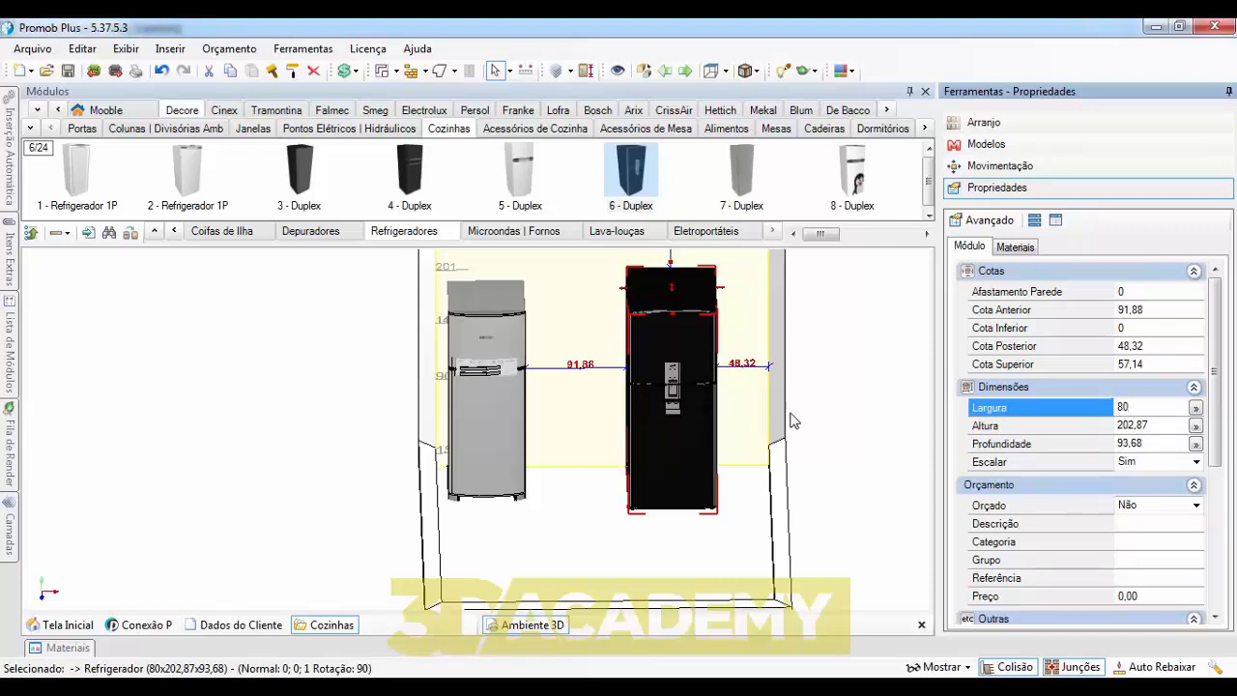
- Delete the black Duplex refrigerator from the kitchen
left_click_drag(675, 360, 676, 360)
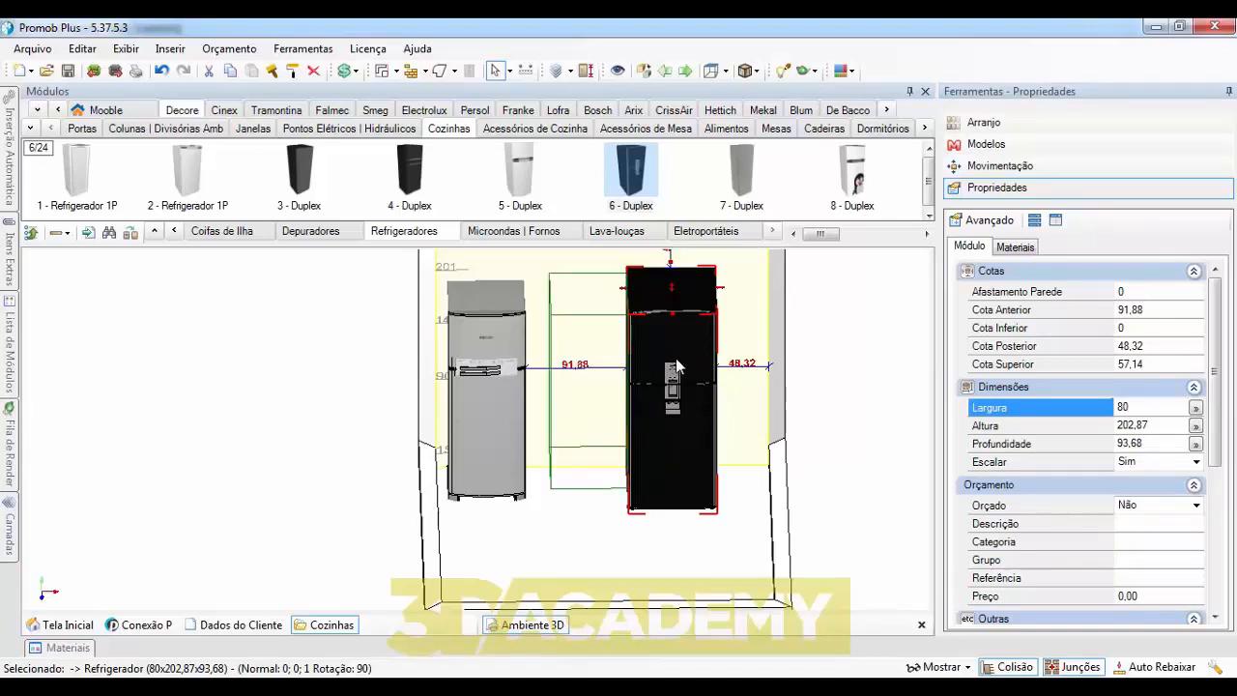
key("Delete")
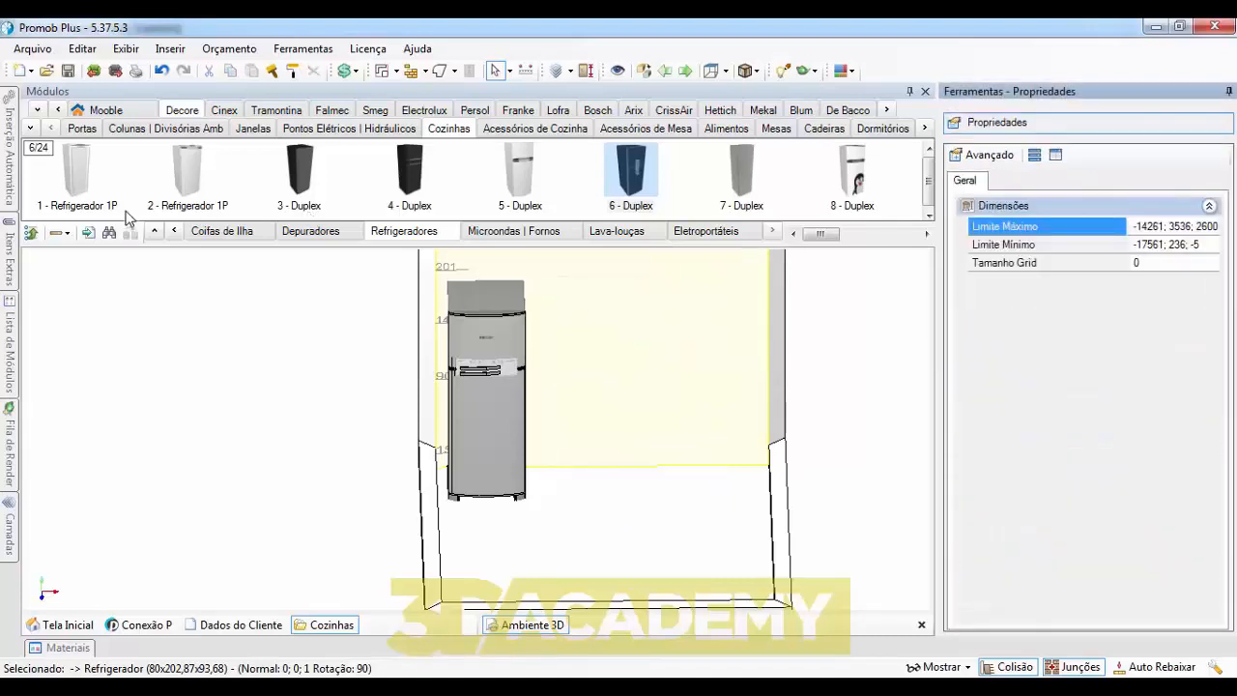
- Insert the 6 - Gás 4Q stove from the Decore Cozinhas Fogões group against the wall, to the right of the refrigerator
left_click(154, 233)
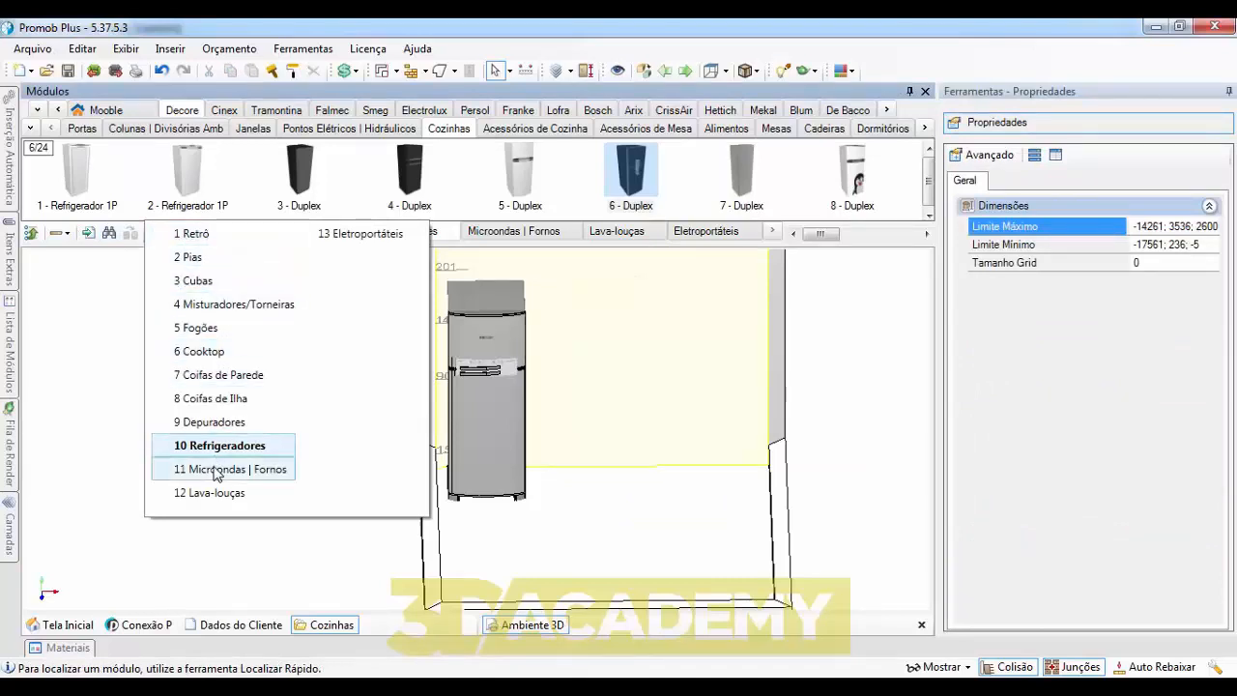
left_click(207, 328)
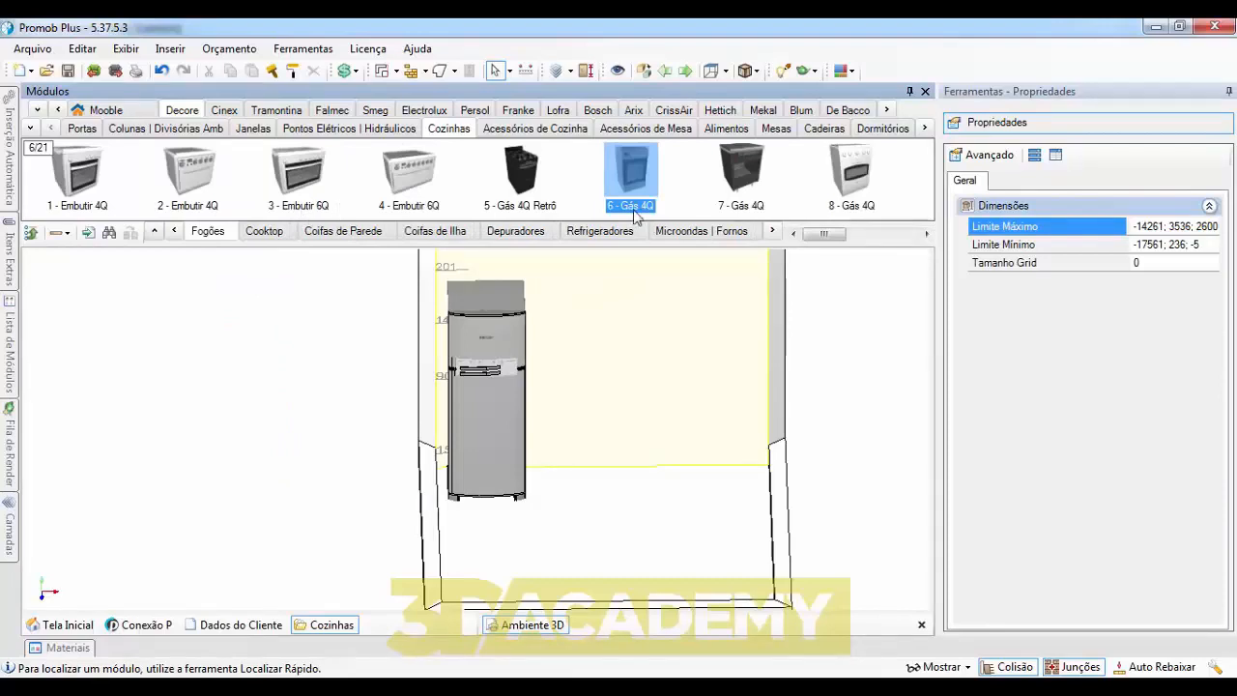
left_click_drag(823, 234, 845, 247)
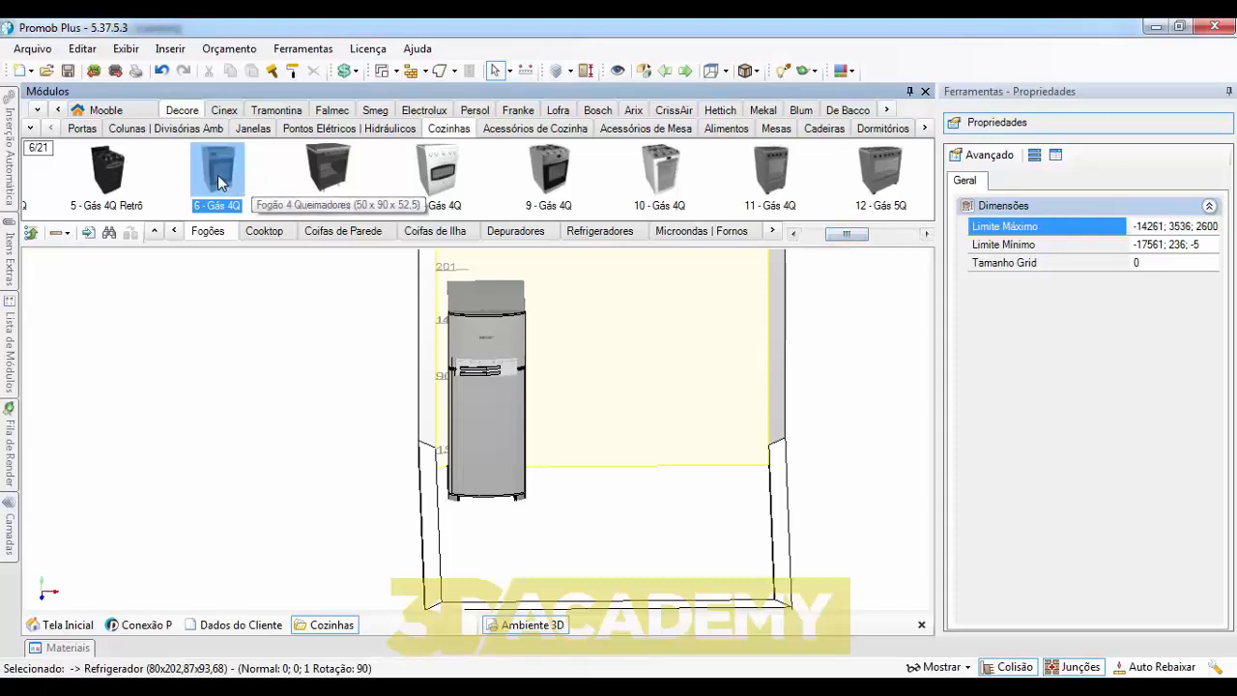
left_click_drag(219, 183, 559, 379)
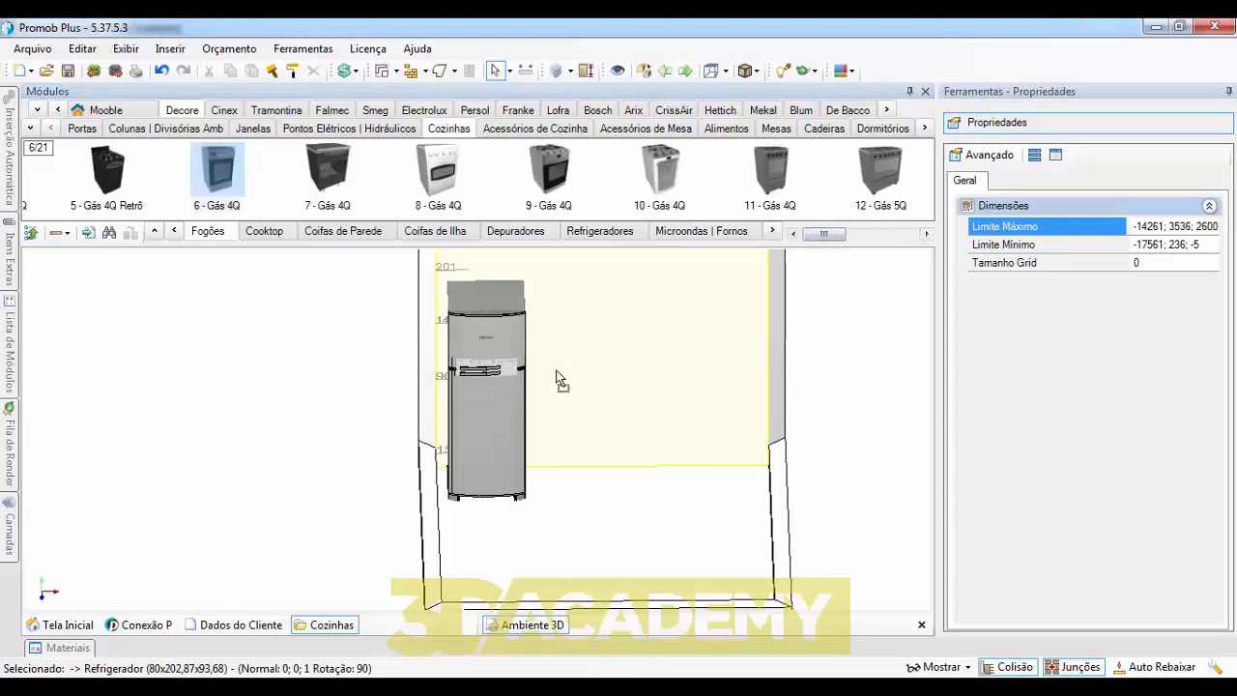
mouse_move(666, 465)
left_mouse_down()
mouse_move(684, 462)
mouse_move(724, 503)
mouse_move(674, 488)
left_mouse_up()
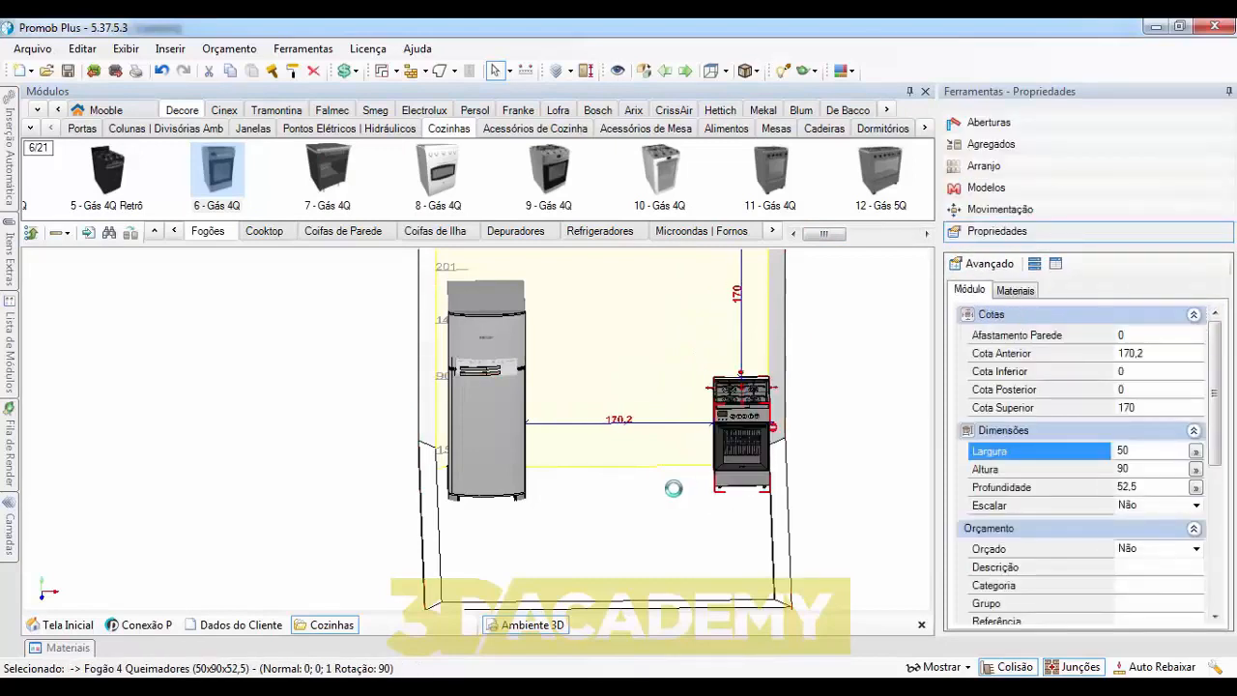
- Move the stove away from the side wall and set its Cota Posterior to 10
middle_click_drag(678, 475, 630, 453)
scroll(670, 407, "up", 3)
middle_click_drag(676, 405, 571, 449)
middle_click_drag(800, 517, 771, 527)
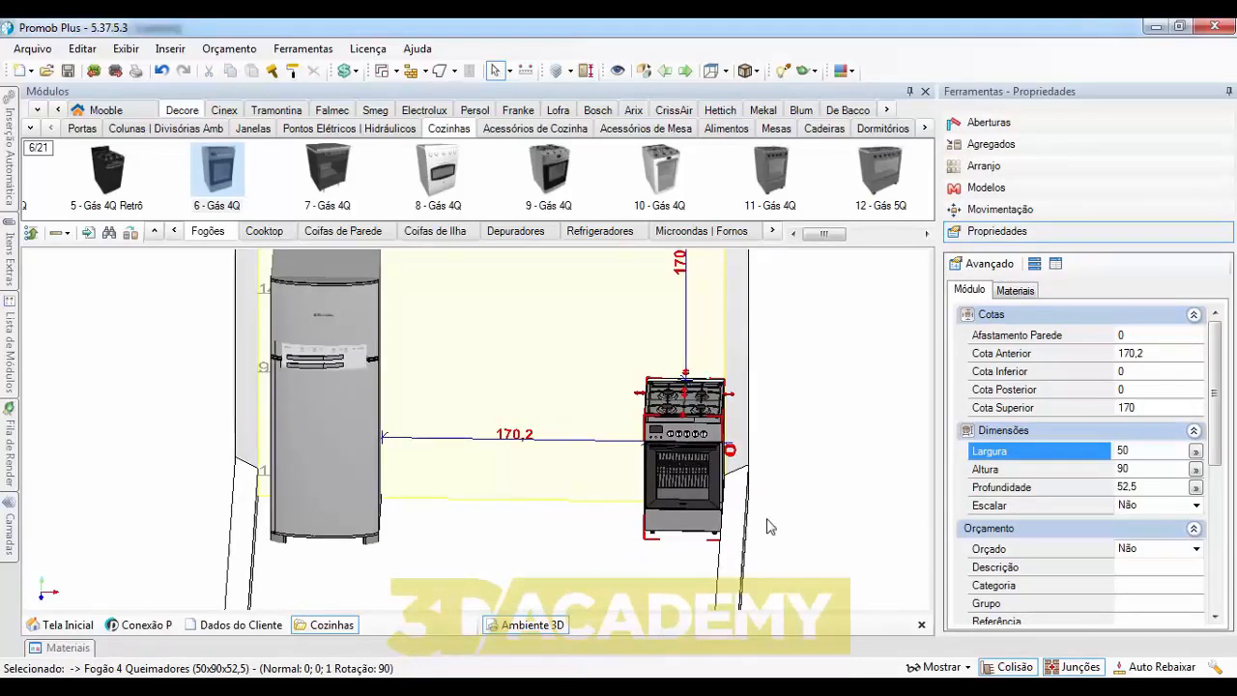
middle_click_drag(711, 484, 724, 463)
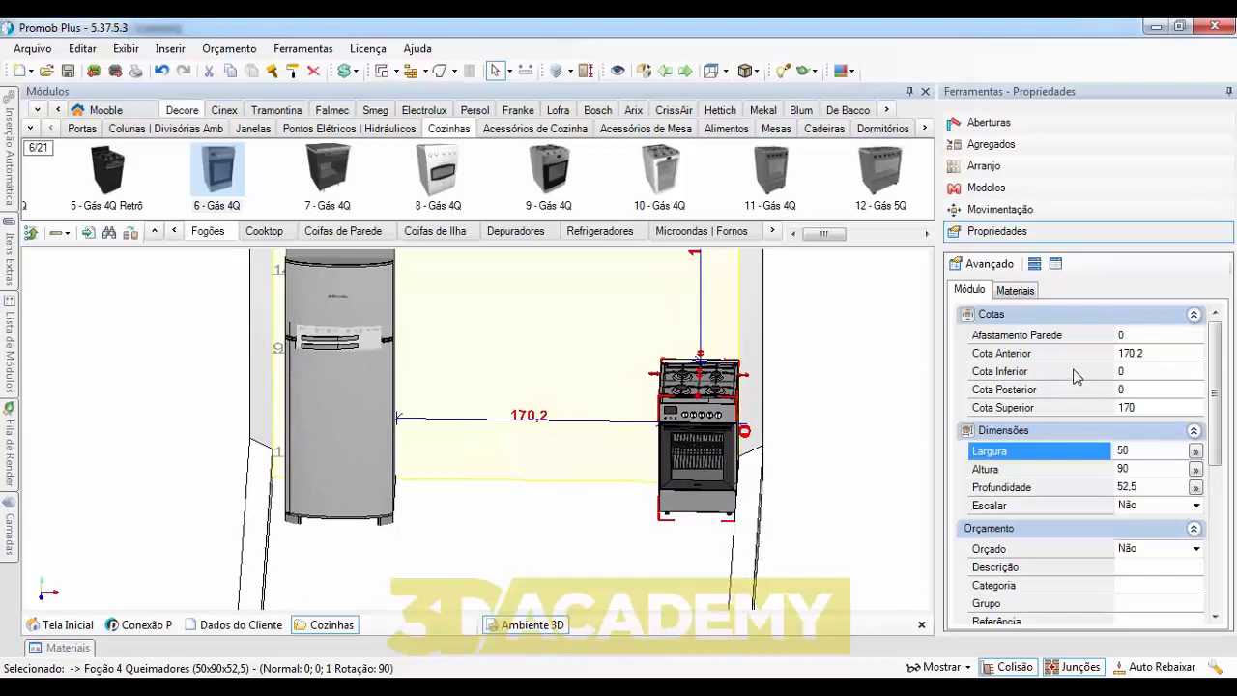
mouse_move(713, 421)
left_mouse_down()
mouse_move(665, 428)
mouse_move(713, 430)
left_mouse_up()
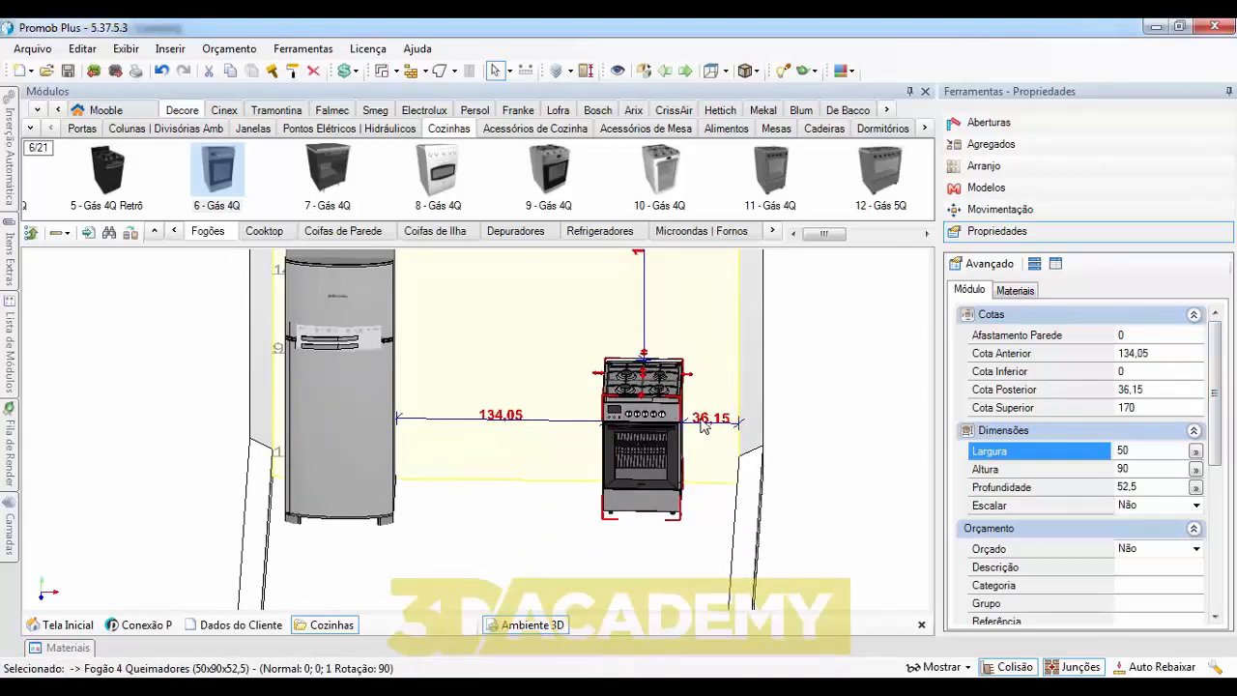
left_click(1180, 388)
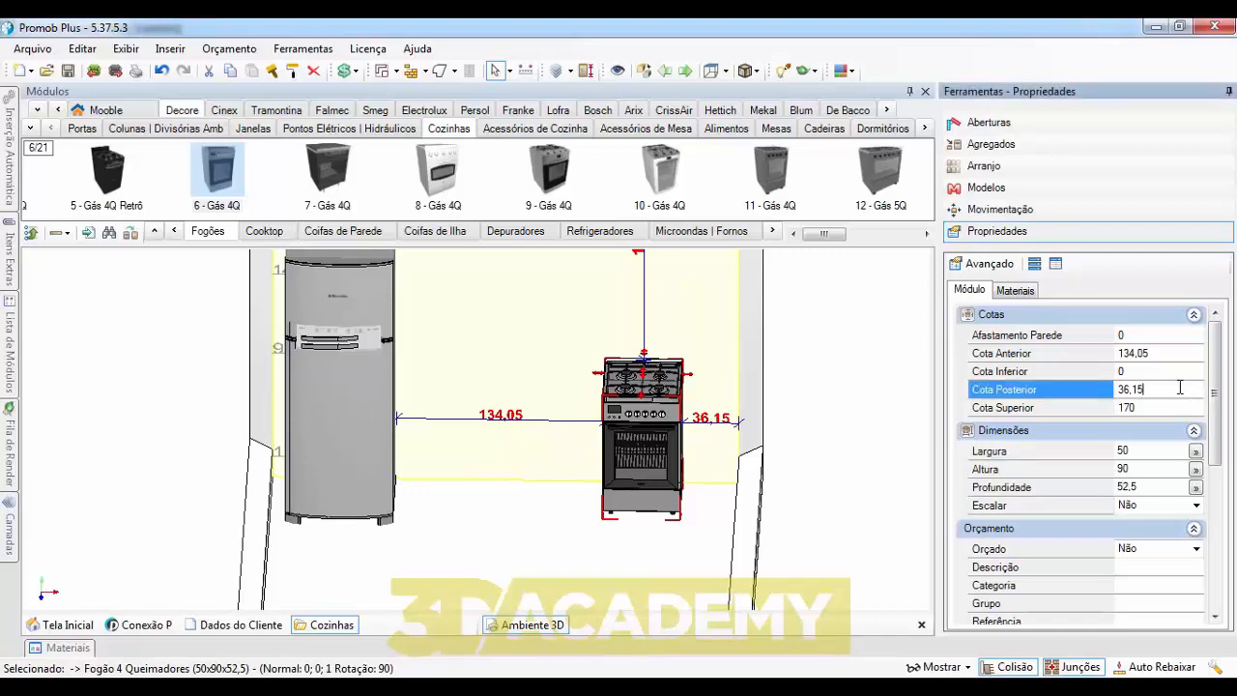
double_click(1136, 390)
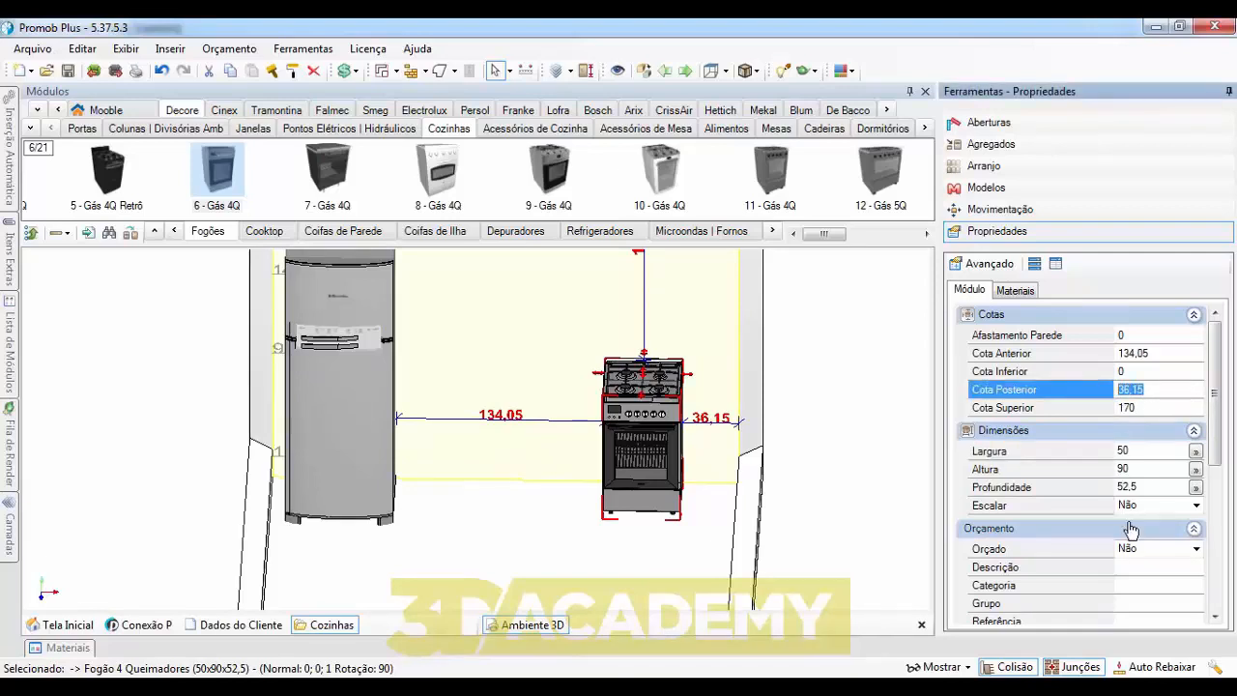
type("10")
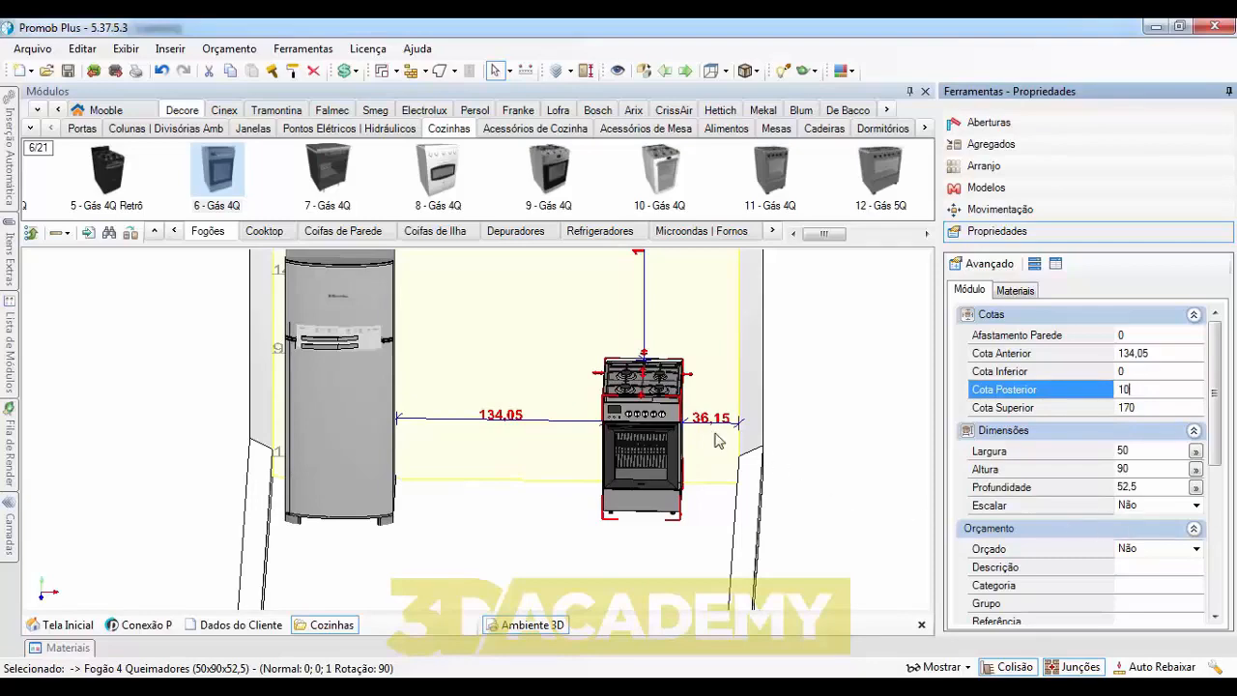
left_click(1139, 407)
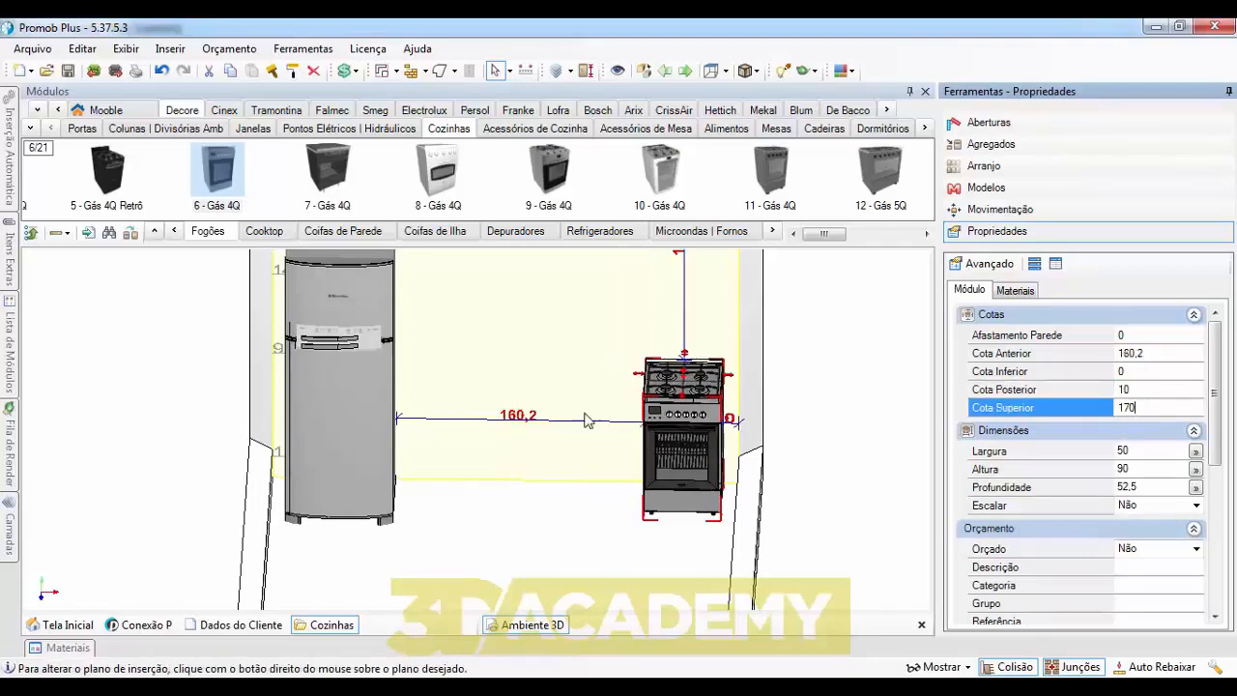
- Examine the spacing between the Electrolux refrigerator and the stove from several angles, including the refrigerator's Cotas
middle_click_drag(576, 419, 659, 423)
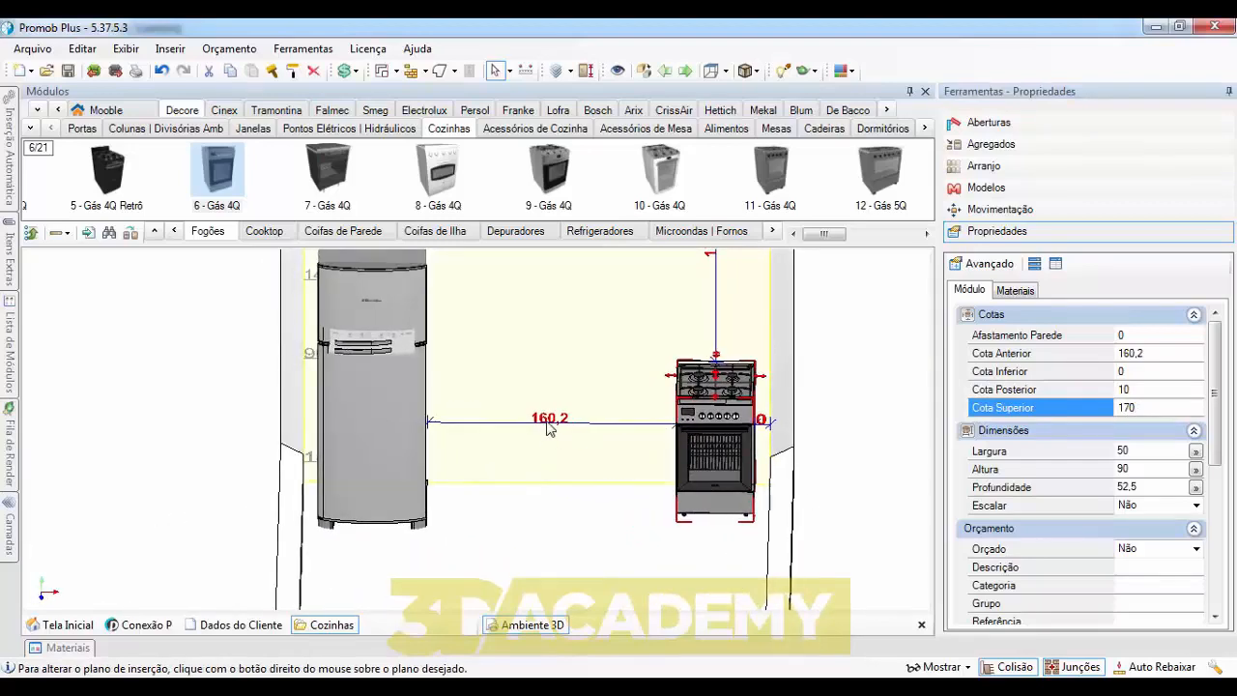
middle_click_drag(511, 422, 435, 423)
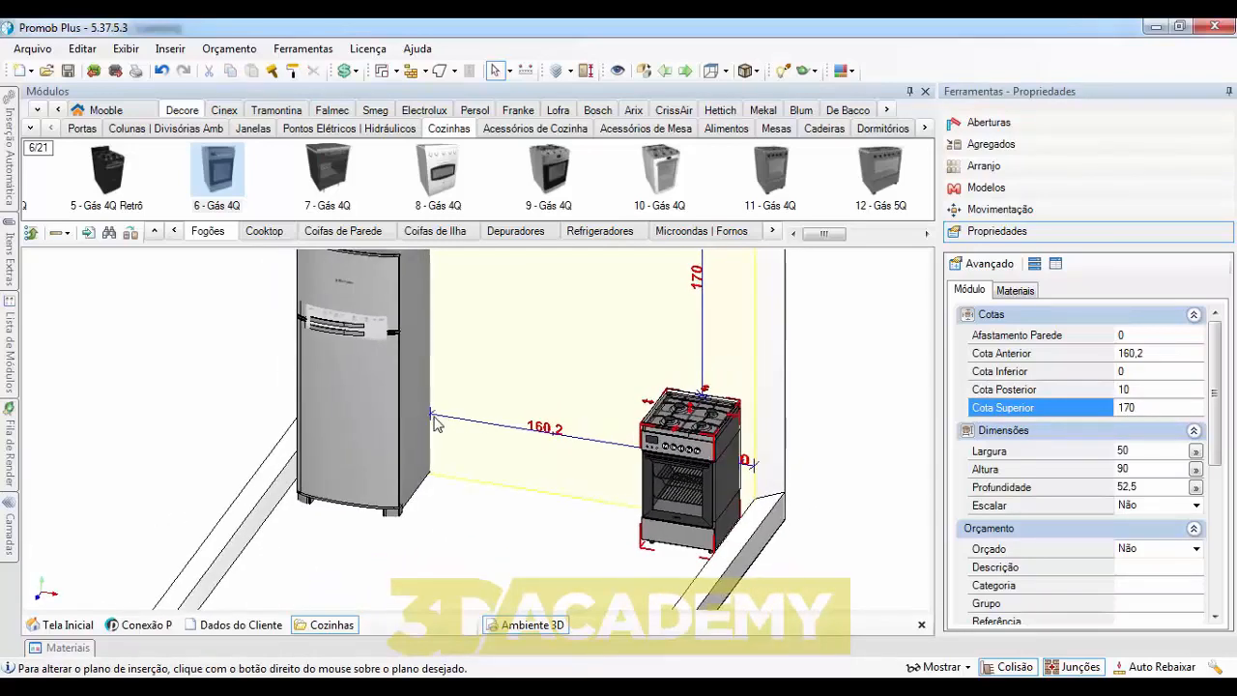
middle_click_drag(541, 447, 462, 459)
scroll(536, 526, "down", 4)
scroll(532, 526, "up", 2)
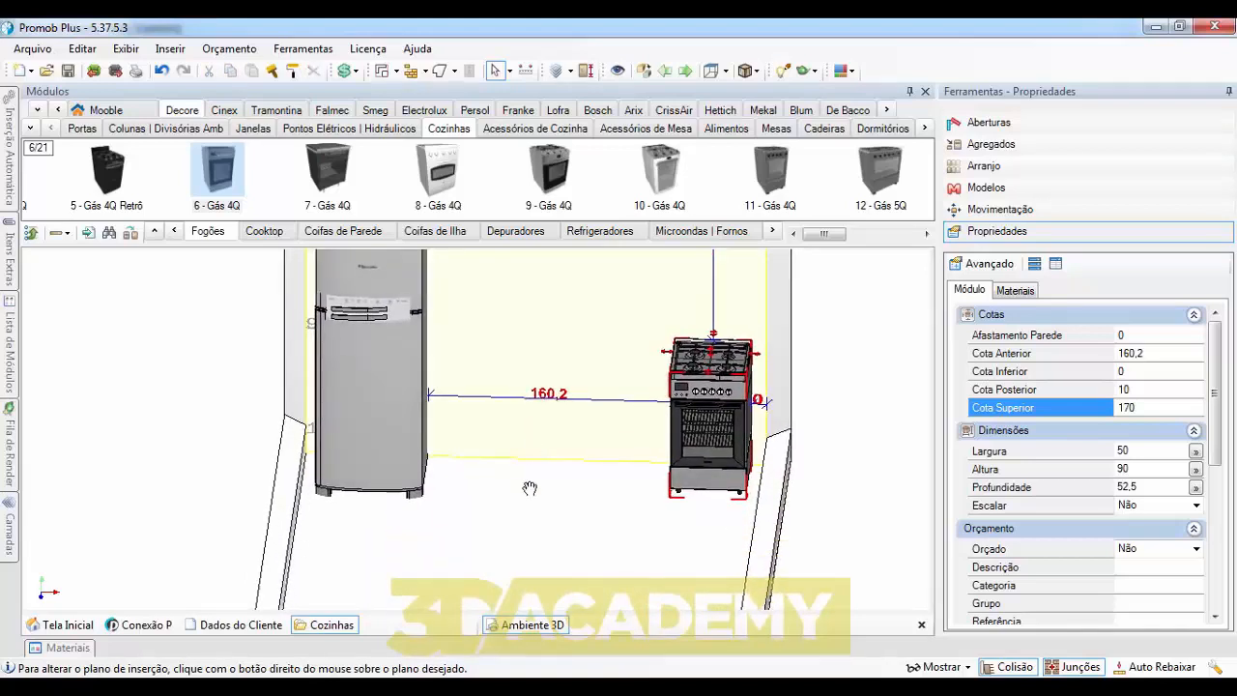
middle_click_drag(527, 489, 461, 490)
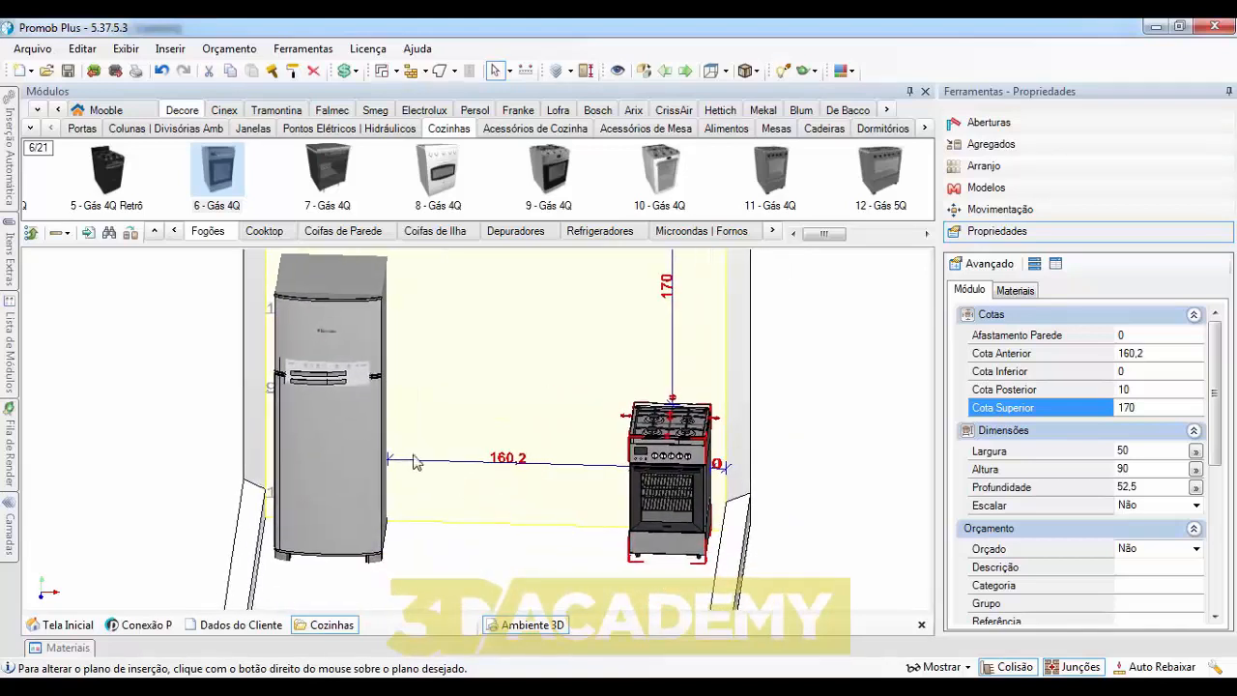
middle_click_drag(594, 422, 593, 477)
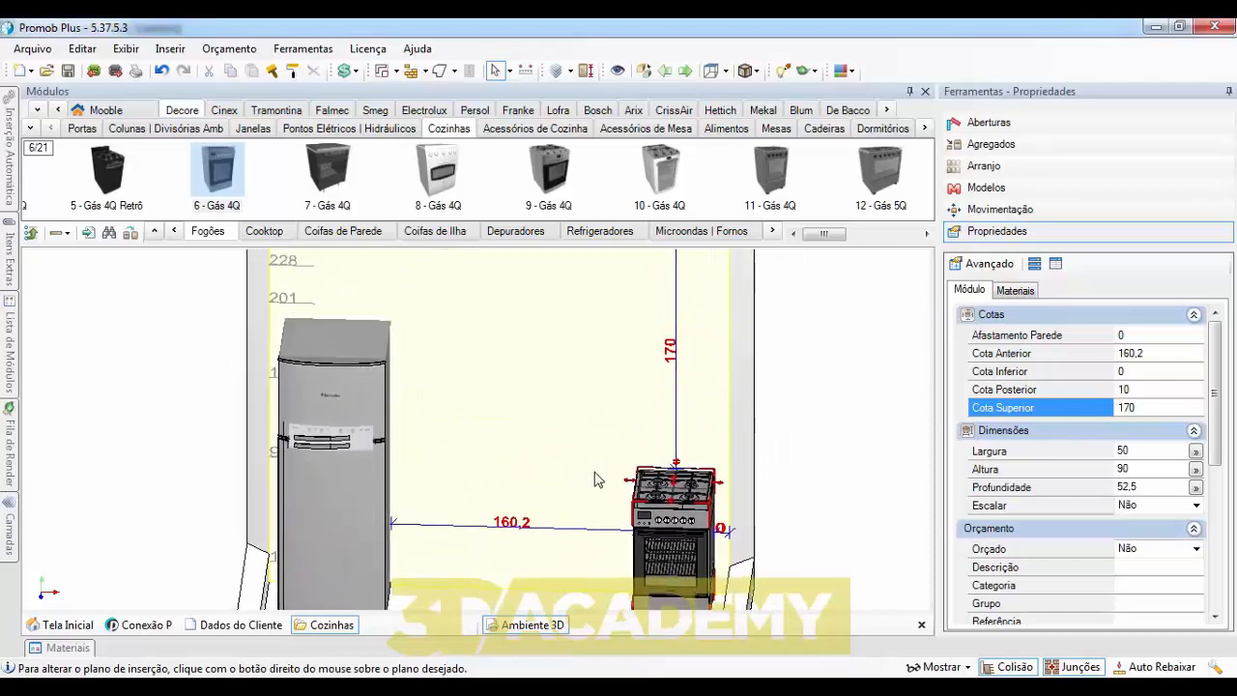
middle_click_drag(498, 423, 496, 384)
scroll(496, 384, "down", 4)
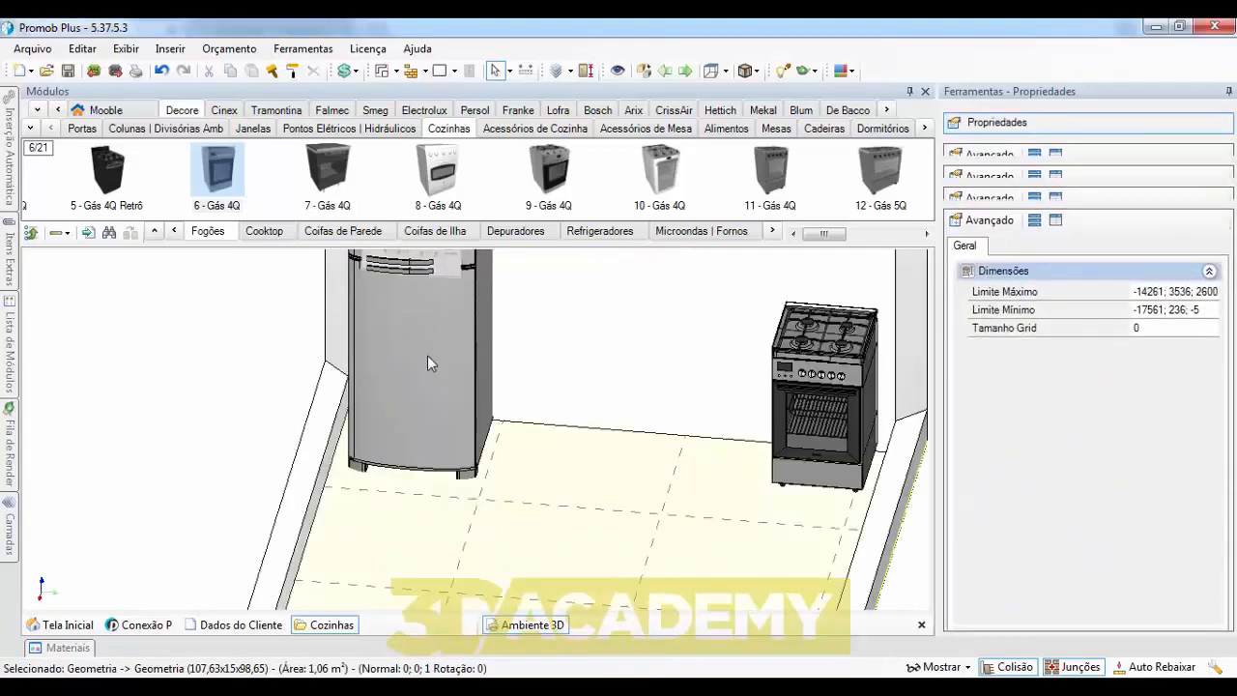
left_click(428, 358)
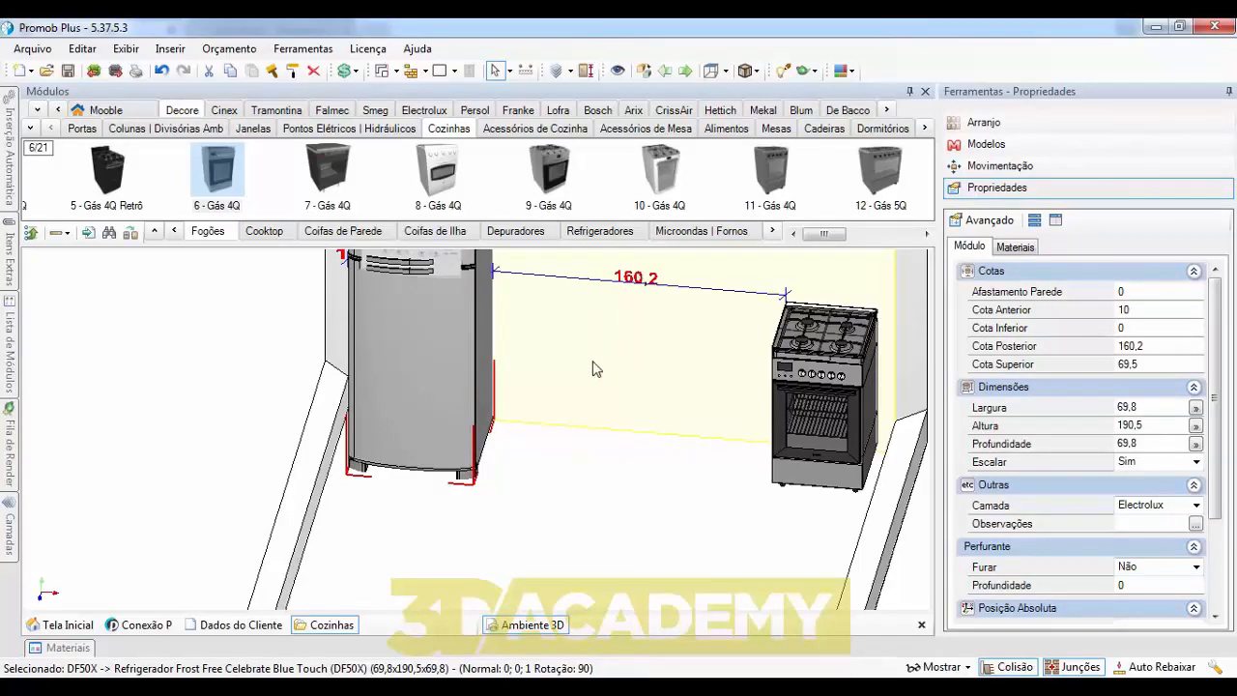
middle_click_drag(571, 414, 564, 454)
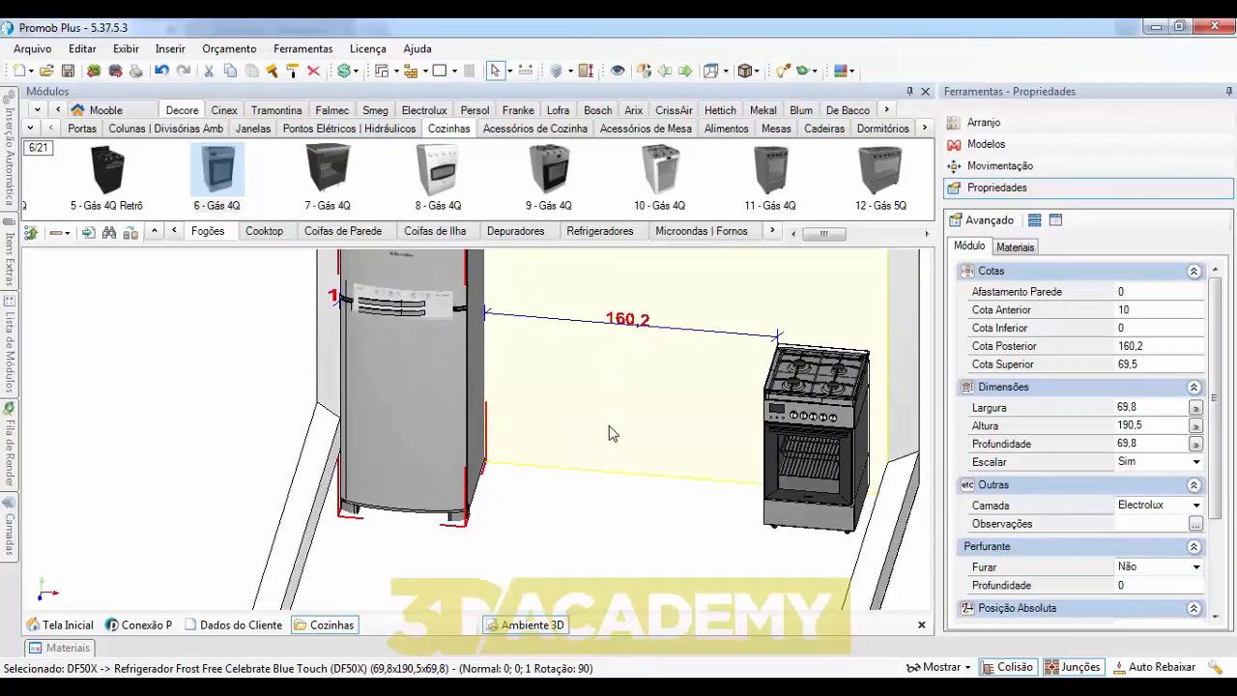
middle_click_drag(607, 406, 590, 362)
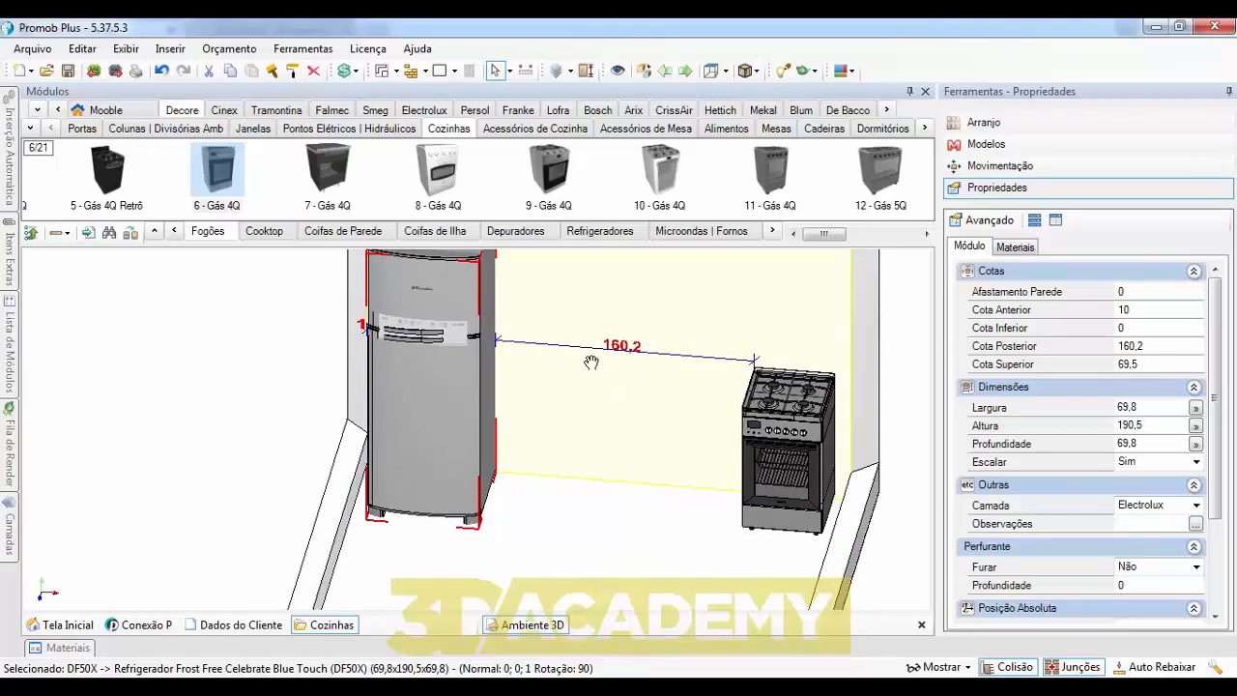
- Draw a rectangular geometry of about 51 by 93, with Altura 15, on the floor between the refrigerator and the stove
left_click(616, 499)
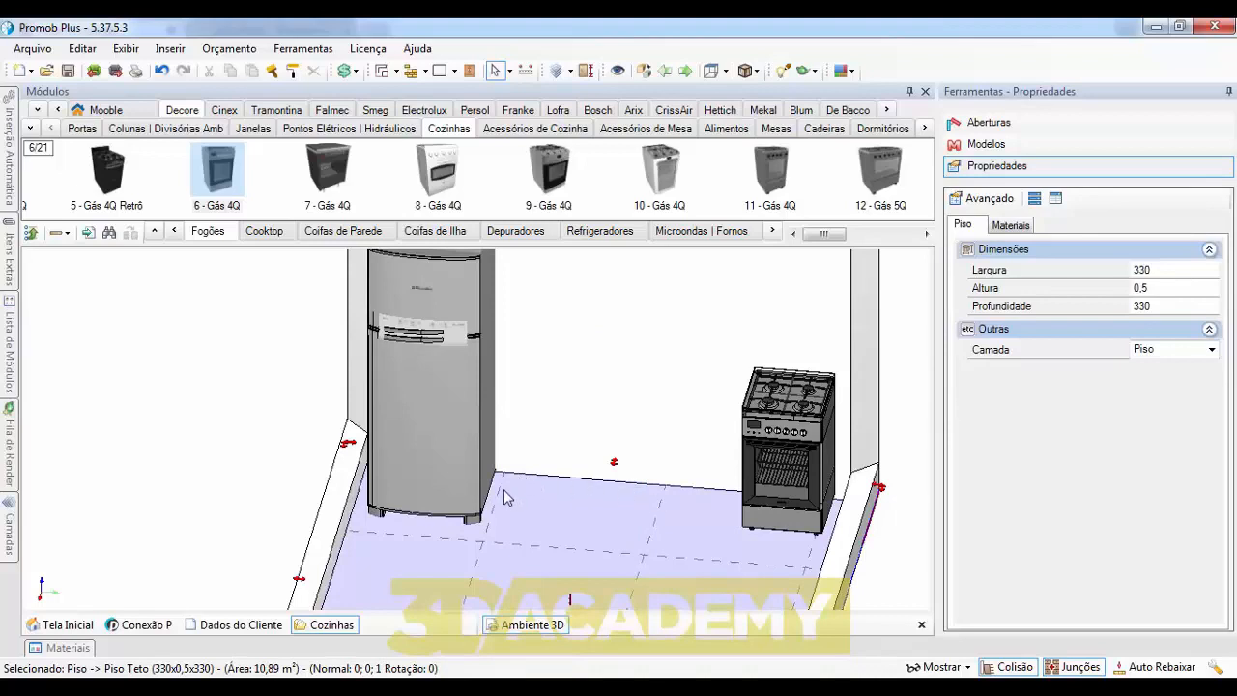
left_click(454, 71)
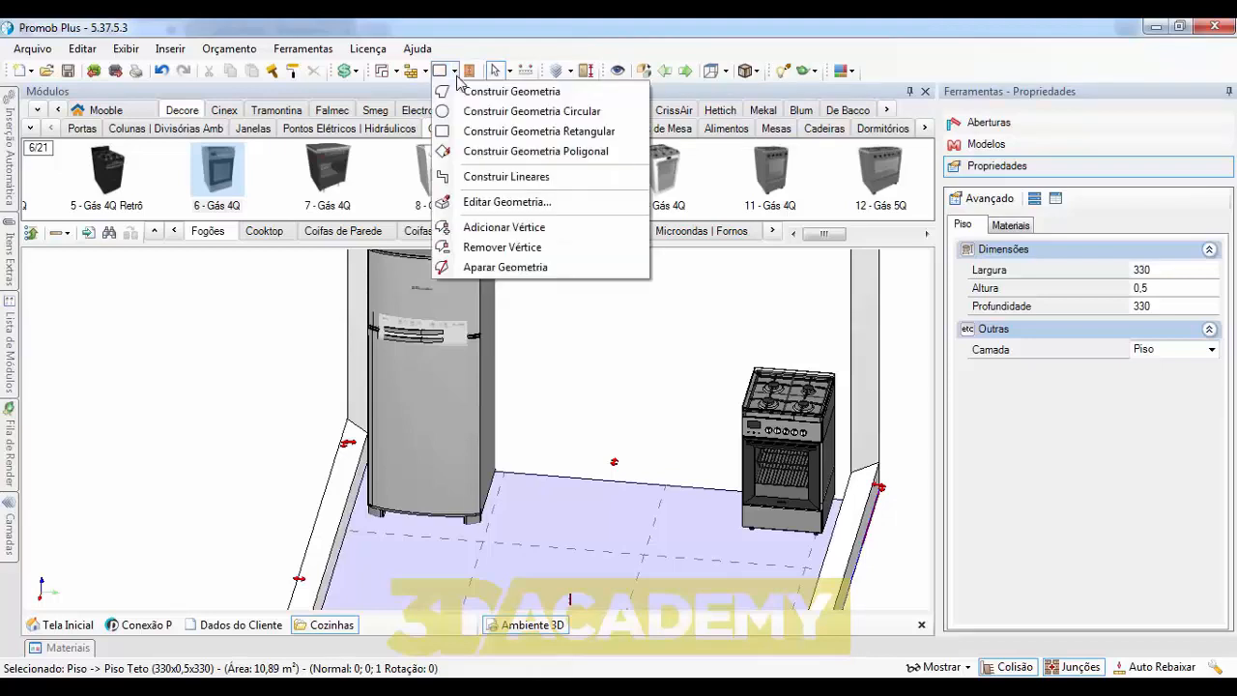
left_click(455, 72)
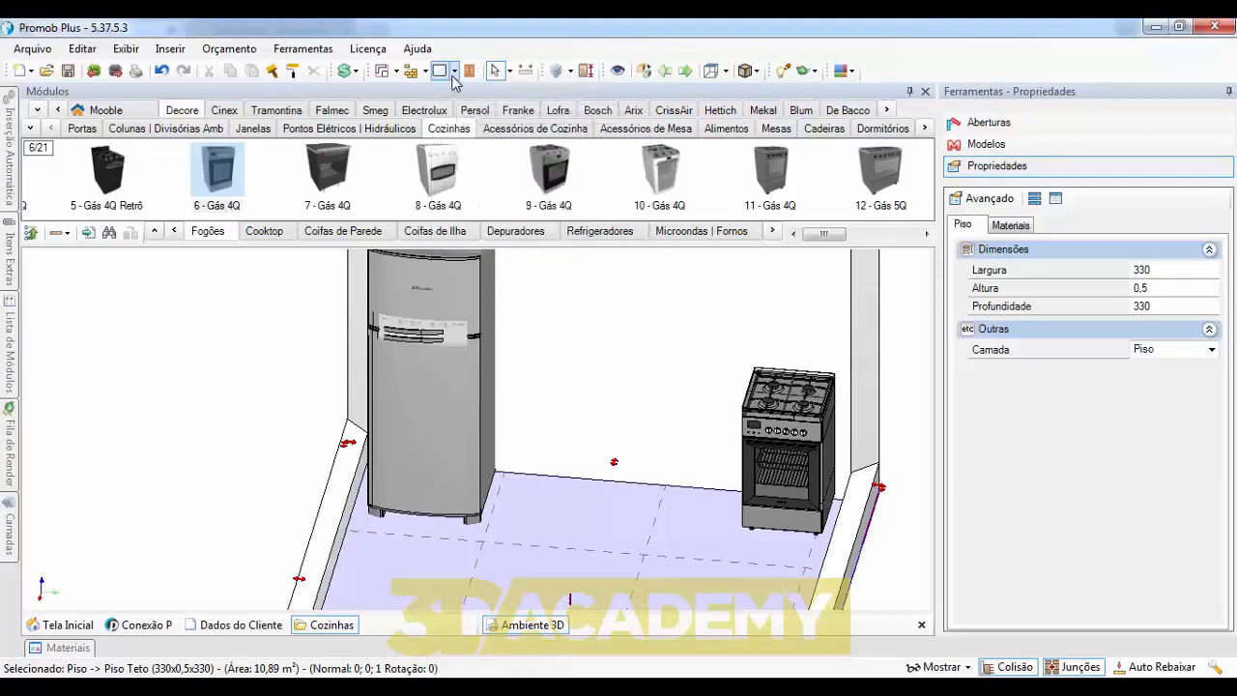
left_click(455, 73)
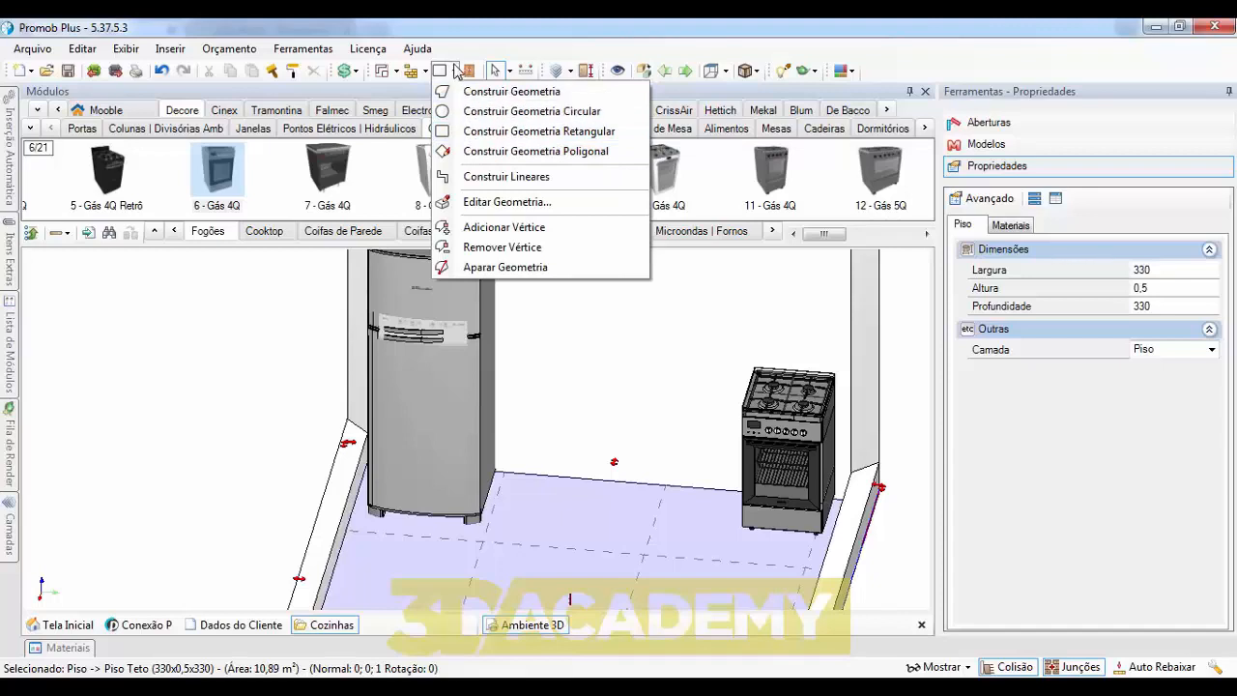
left_click(83, 49)
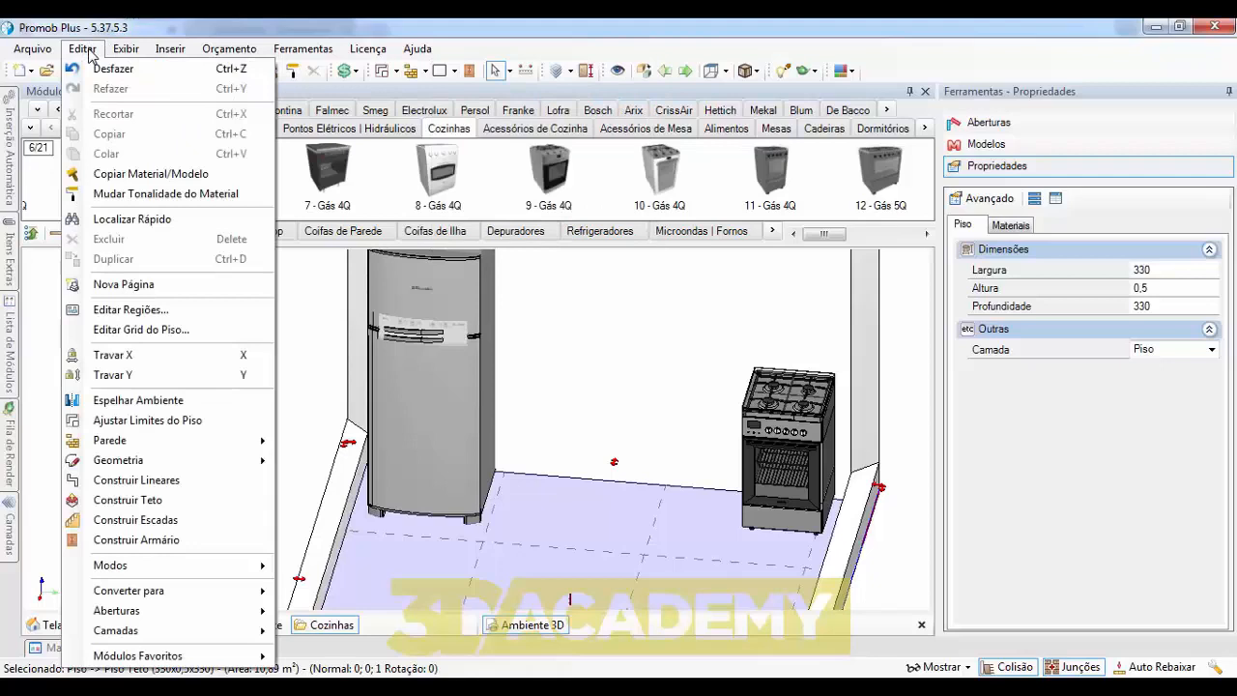
mouse_move(172, 463)
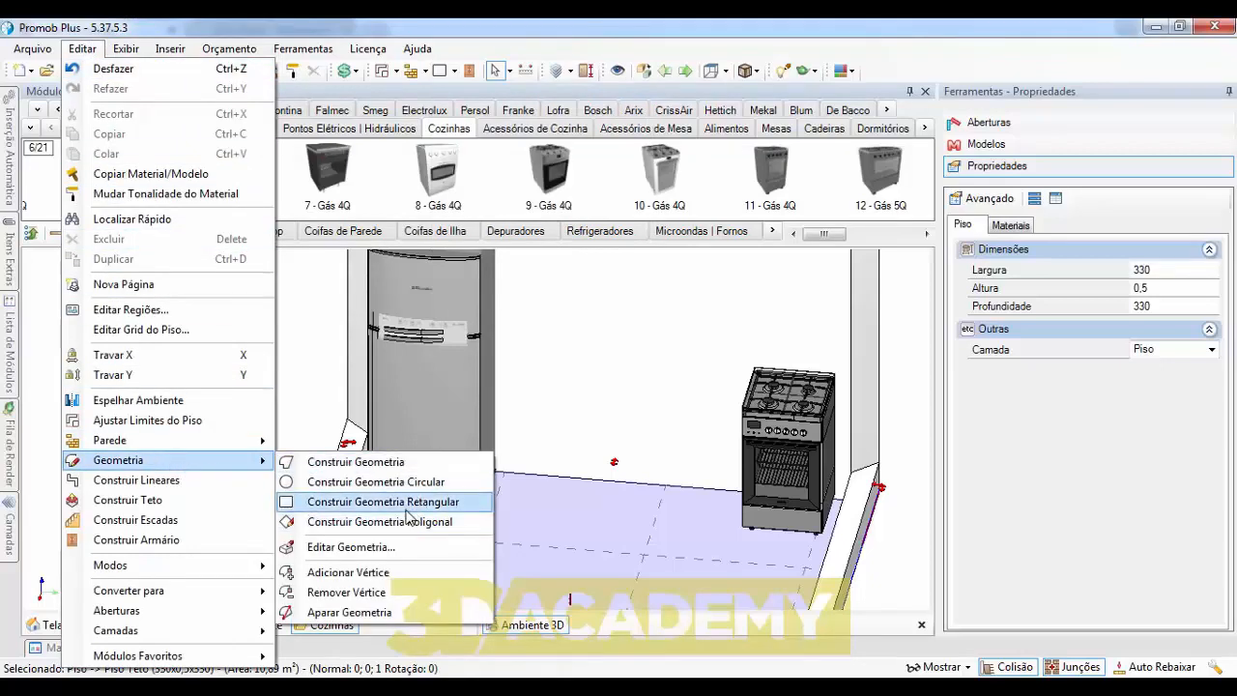
left_click(396, 503)
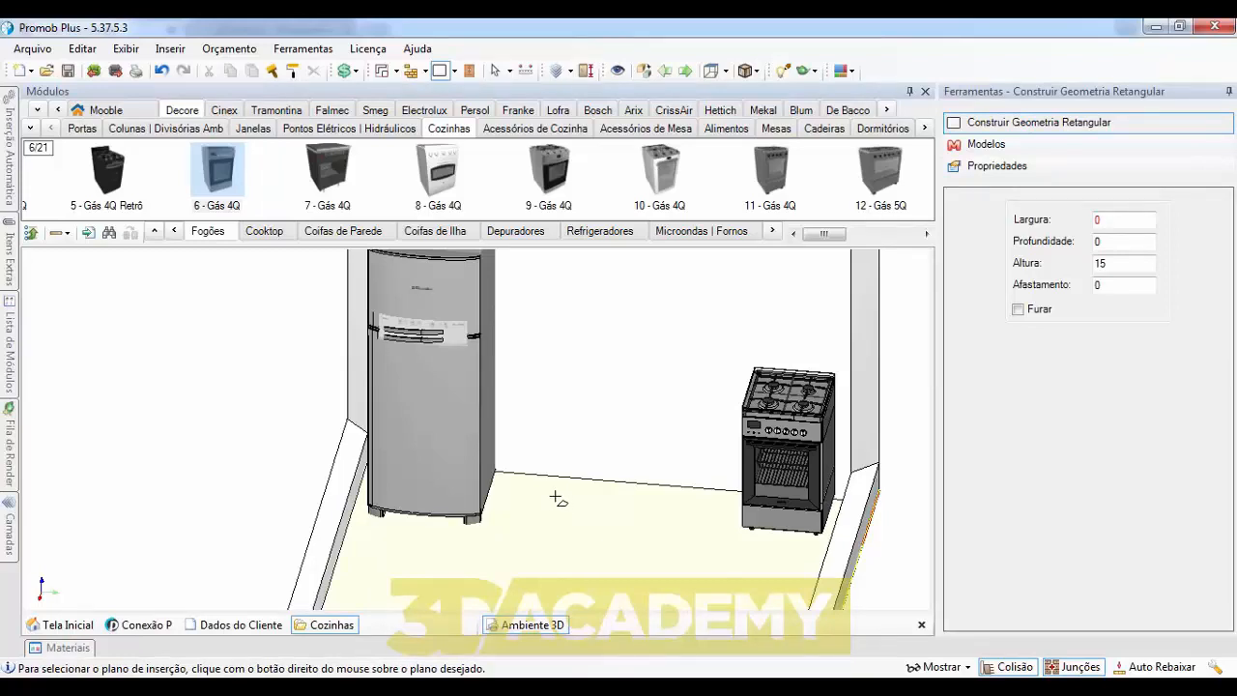
right_click(559, 497)
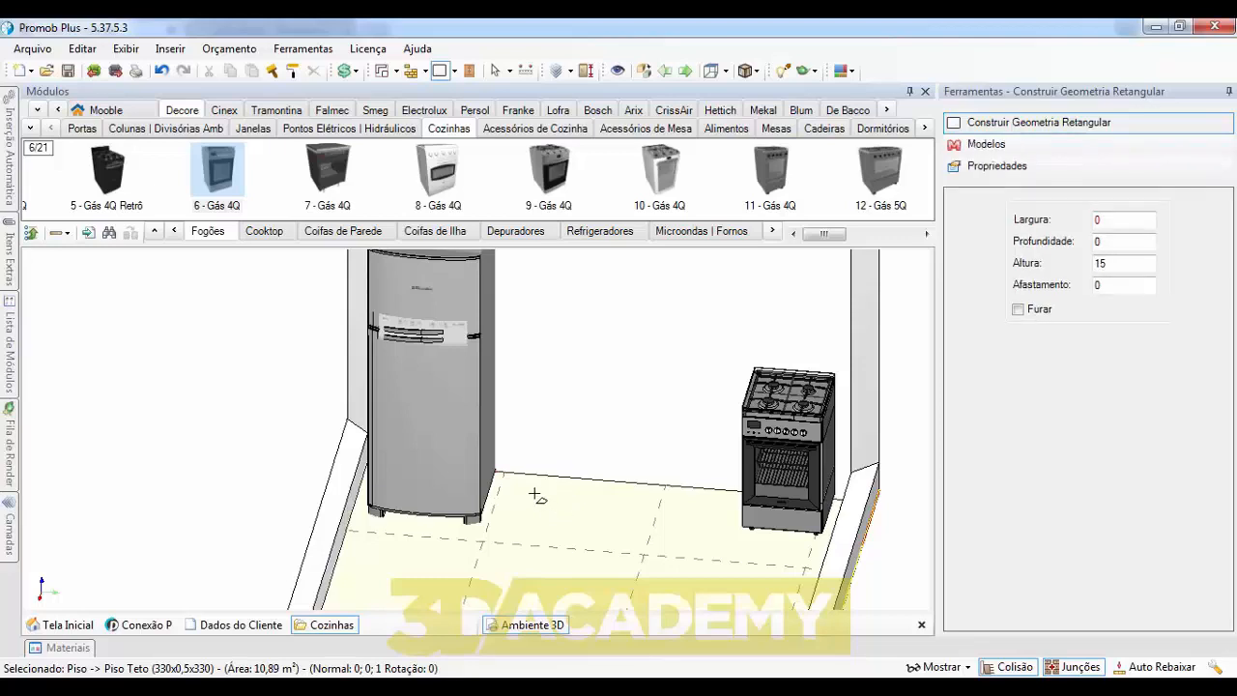
left_click(535, 491)
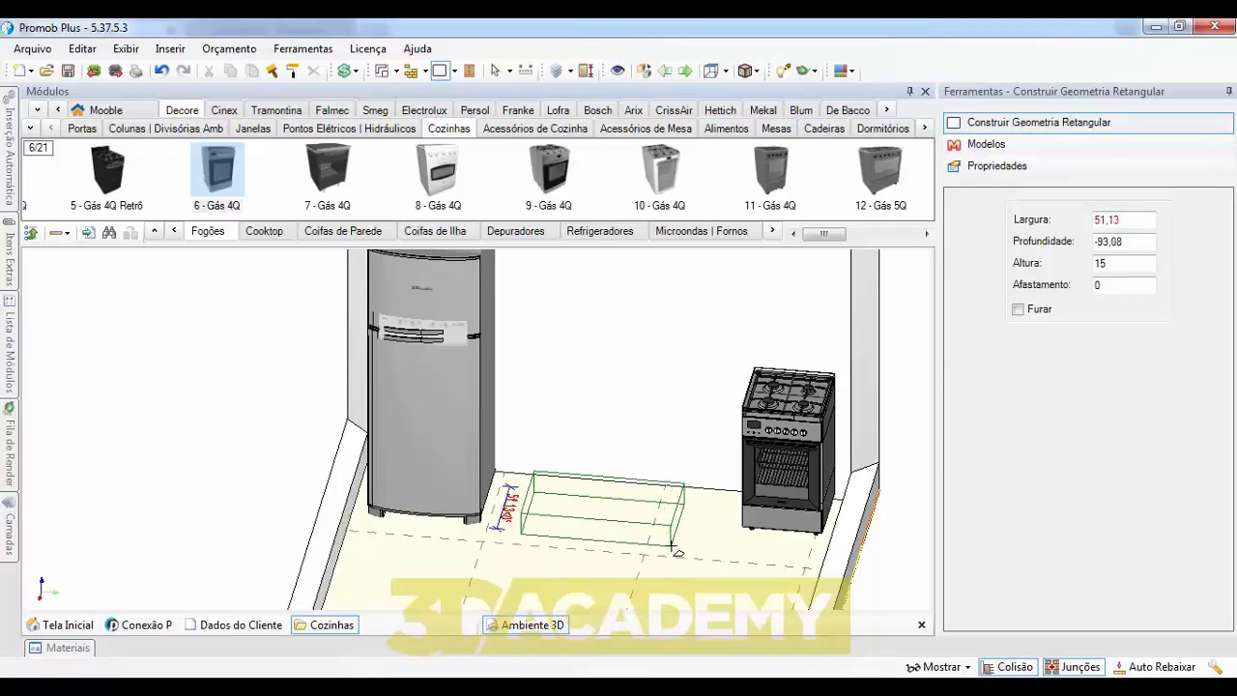
left_click(674, 546)
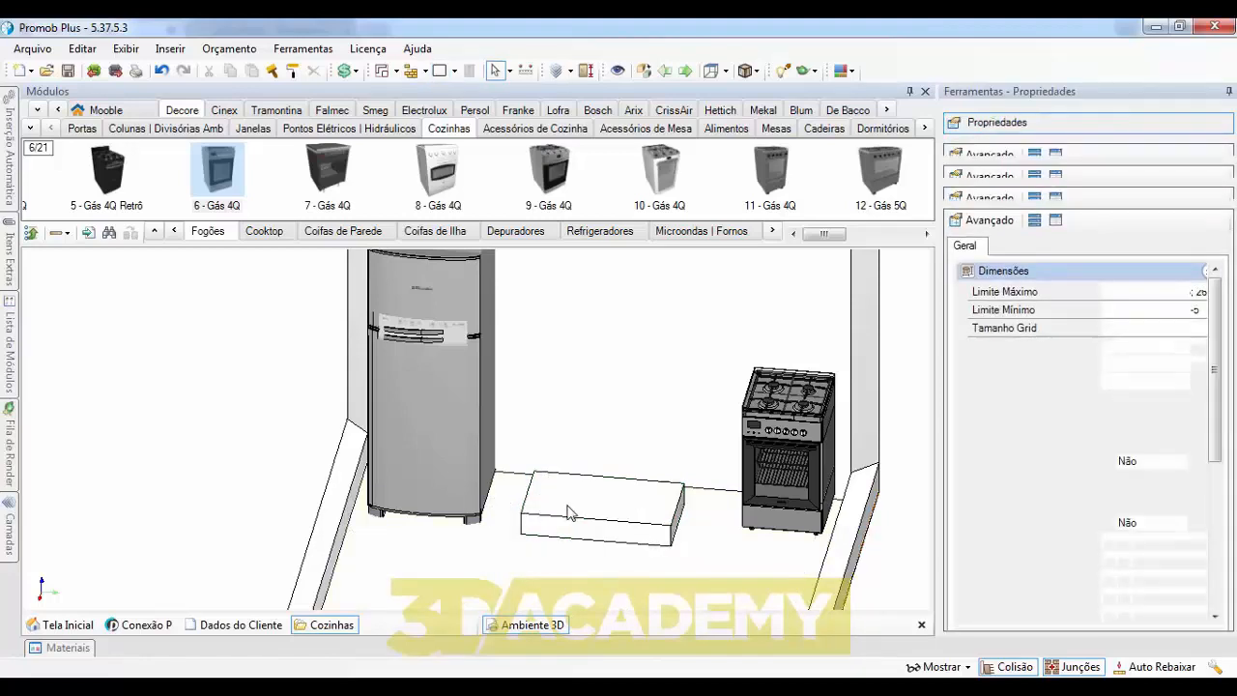
- Select the rectangular geometry on the floor and examine its Cotas and Dimensões
left_click(628, 506)
middle_click_drag(626, 503, 544, 512)
scroll(648, 501, "up", 3)
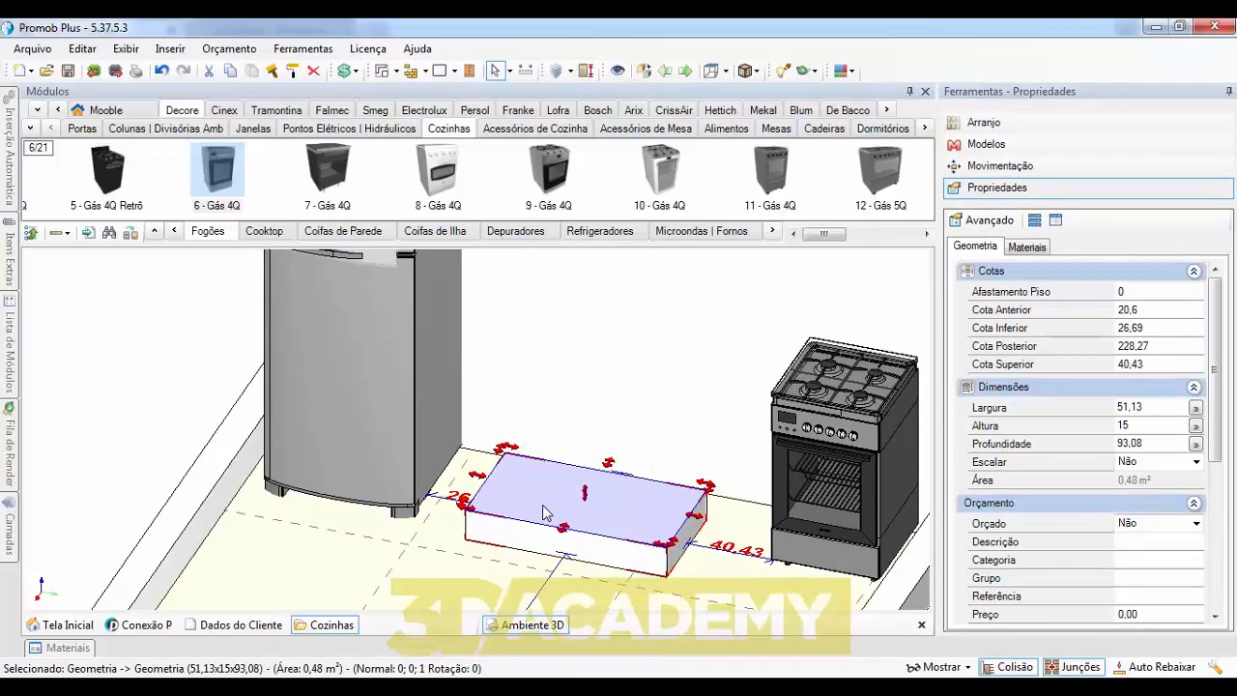
left_click(482, 586)
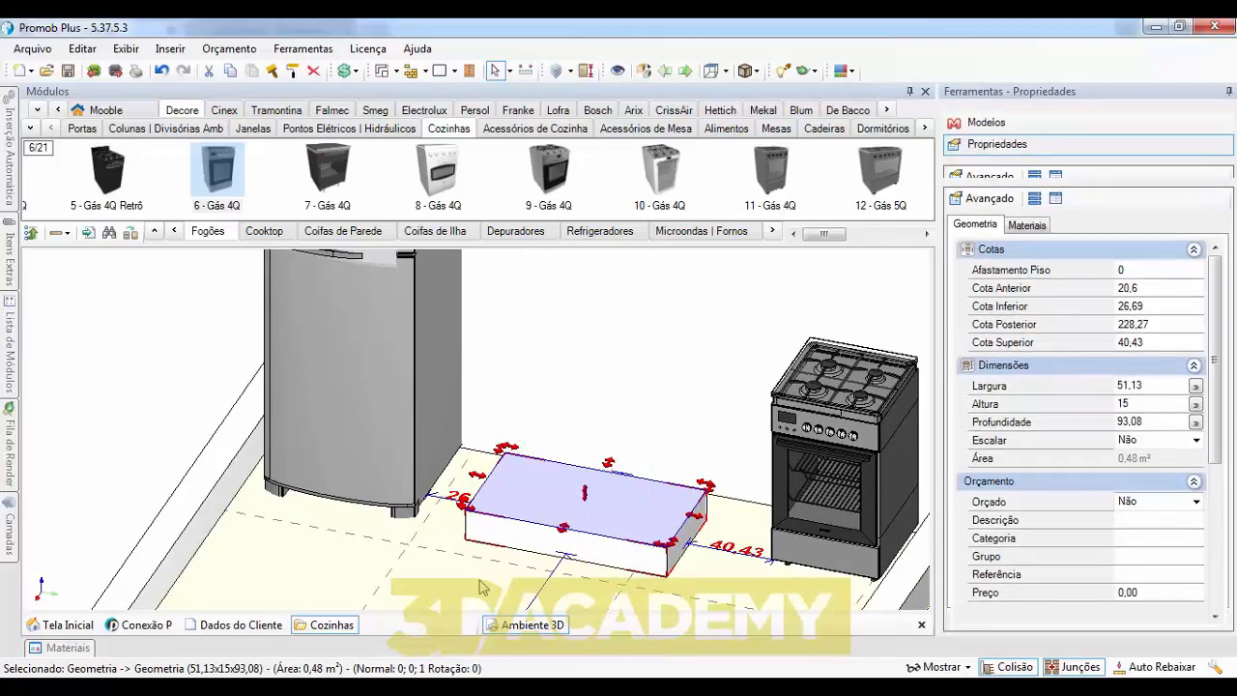
left_click(580, 509)
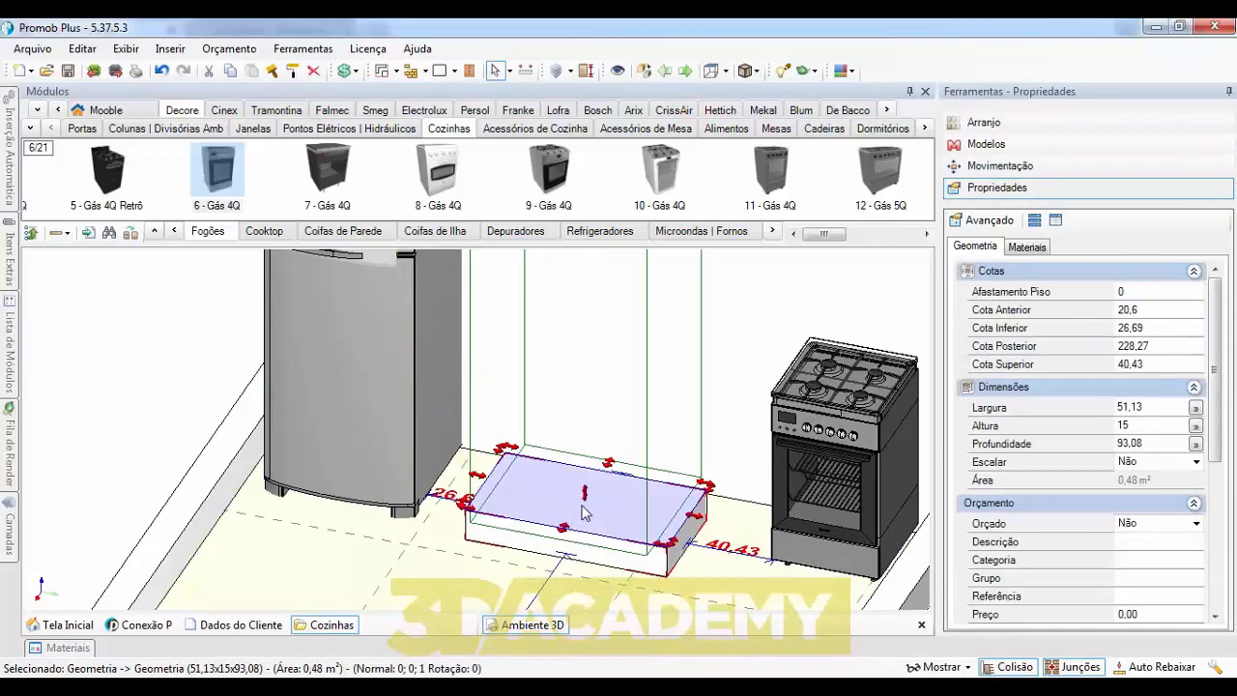
middle_click_drag(584, 516, 635, 509)
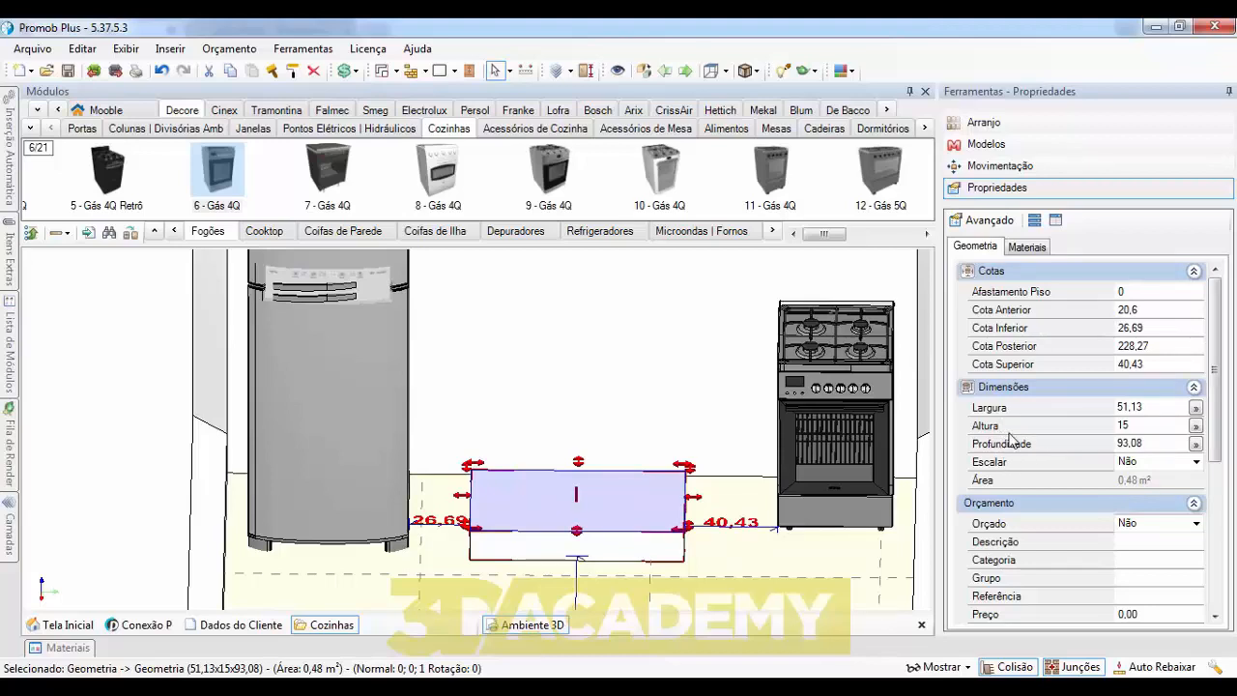
- Set the floor geometry's Largura to 45 and its Altura to 10
left_click(1147, 407)
left_click_drag(1146, 408, 1111, 408)
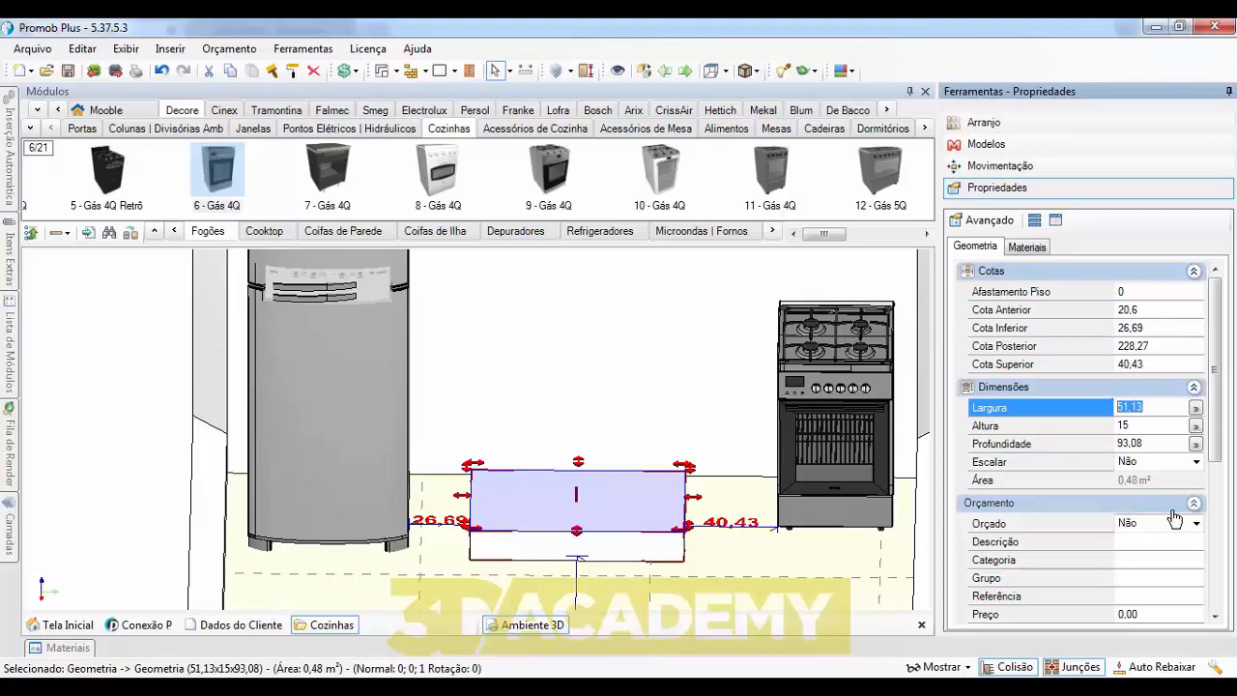
type("45")
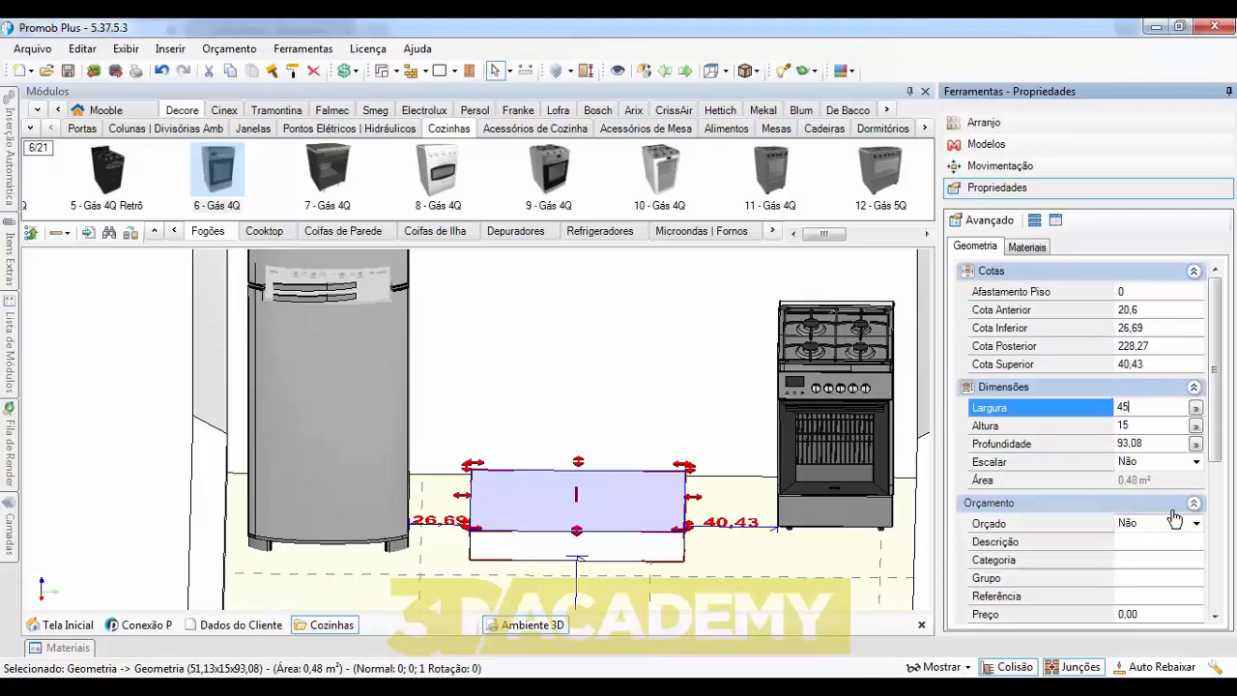
left_click(1156, 426)
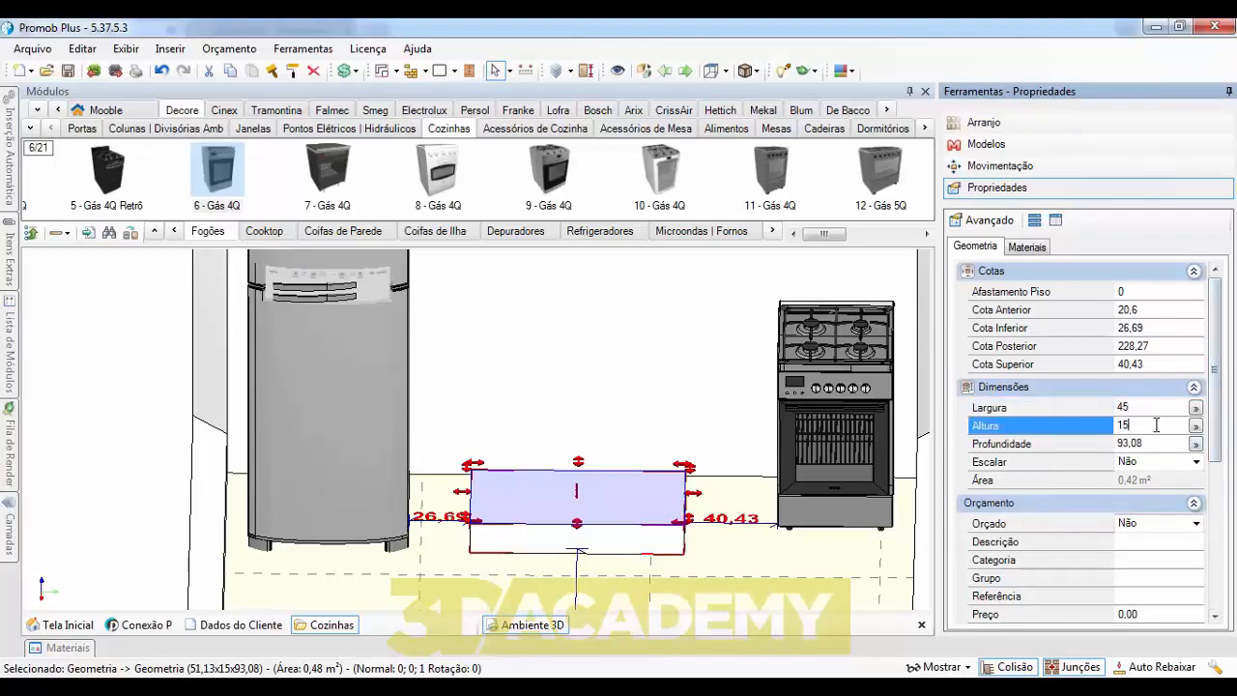
middle_click_drag(664, 517, 540, 529)
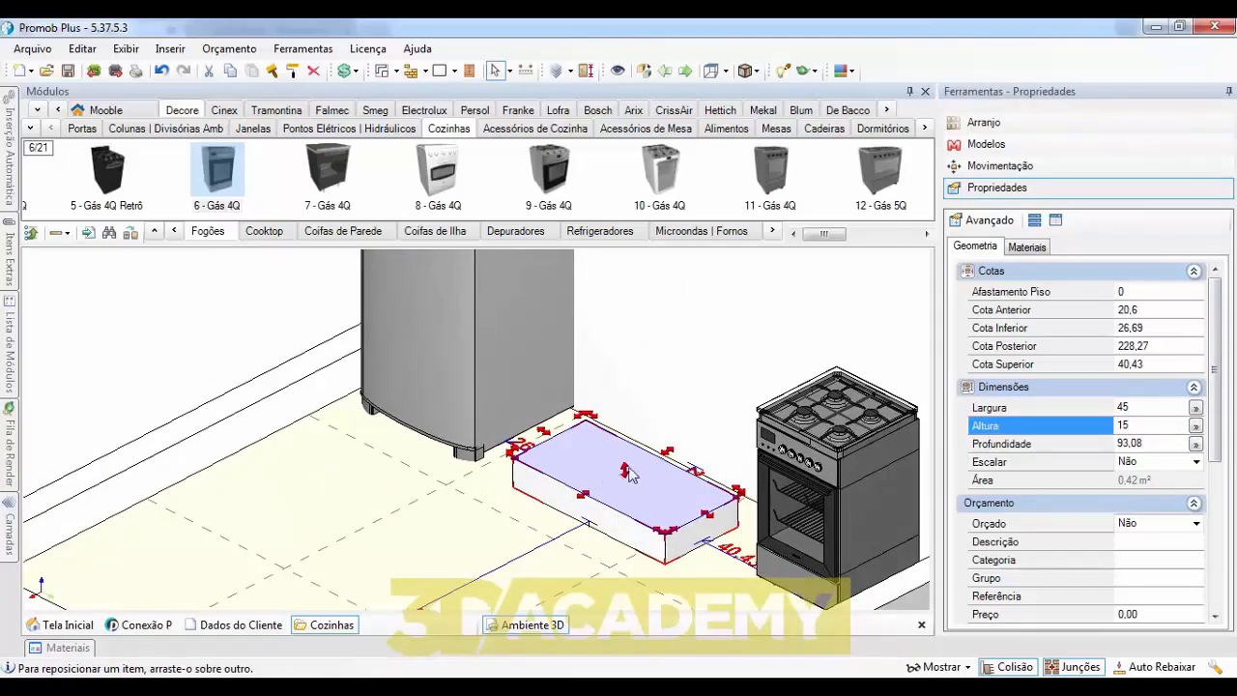
middle_click_drag(617, 457, 735, 465)
left_click_drag(1143, 422, 1114, 424)
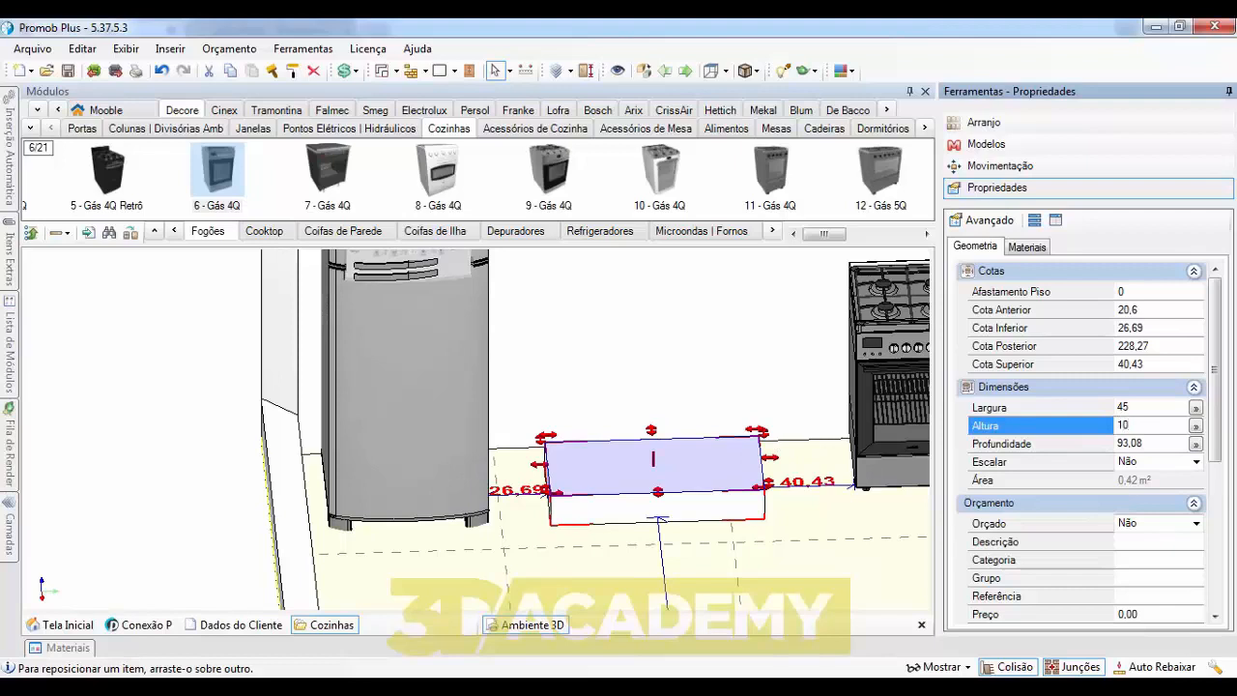
type("10")
- Set the floor geometry's Profundidade to 150
left_click(1155, 445)
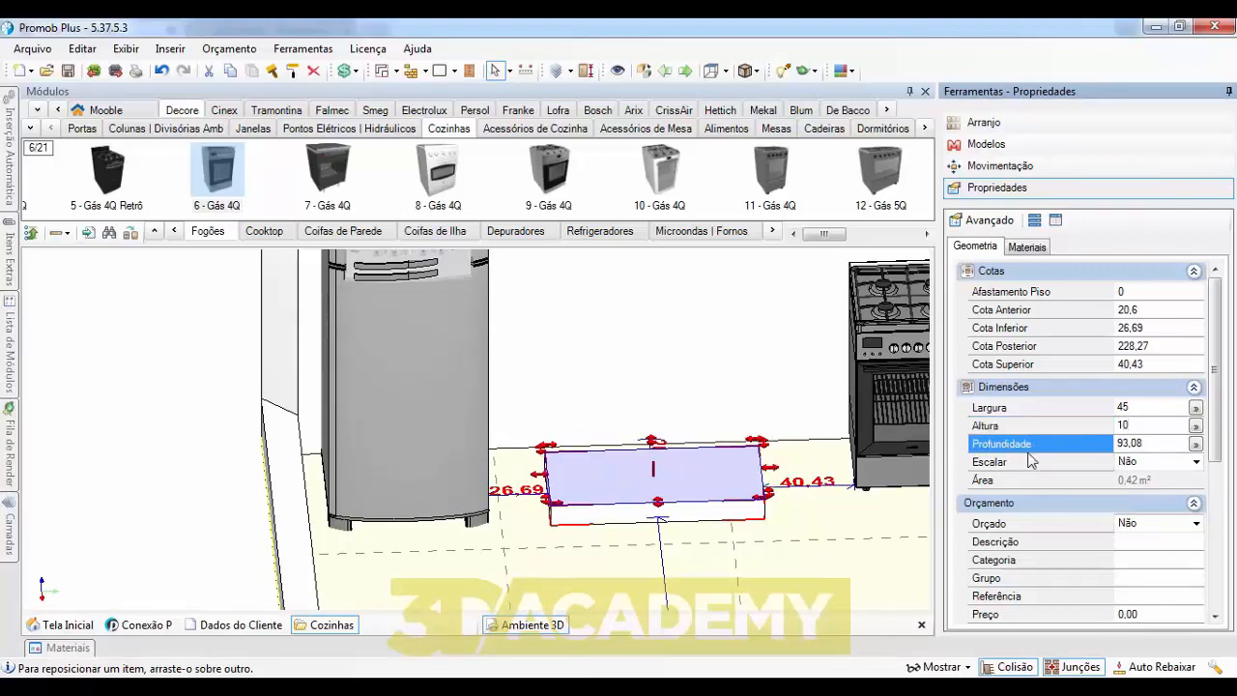
left_click_drag(1136, 447, 1110, 448)
type("150")
left_click(1159, 425)
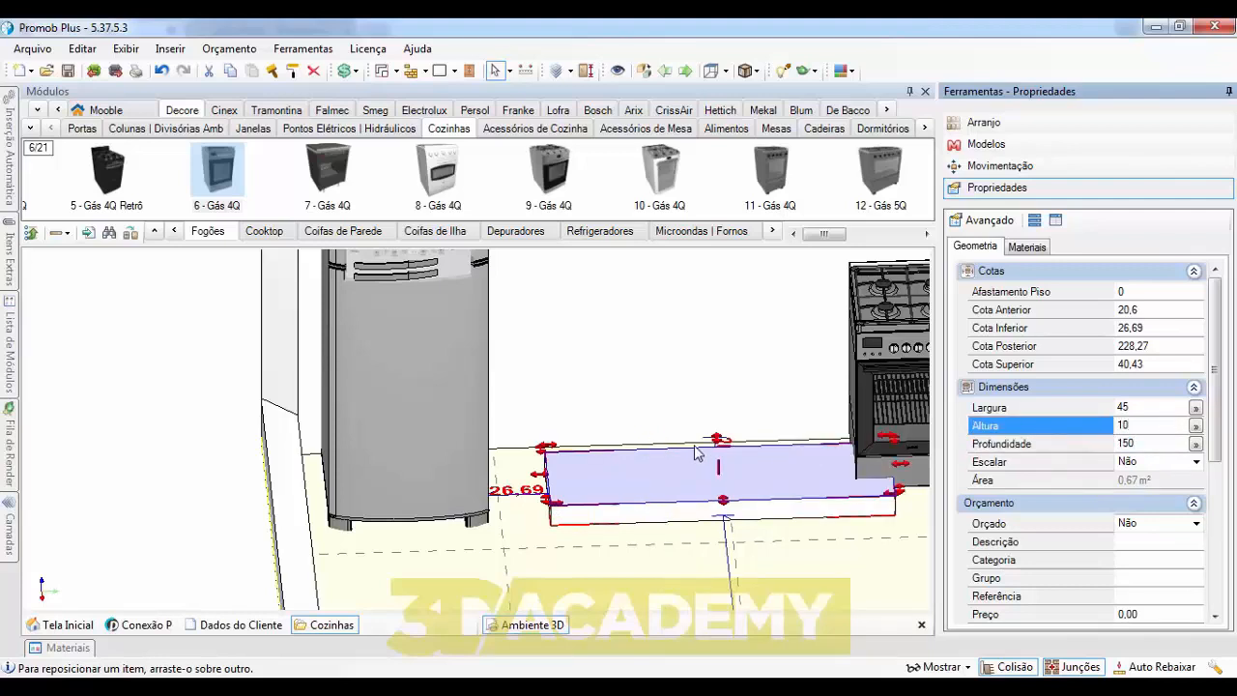
- Move the floor geometry against the rear wall and the refrigerator's side, and inspect its gap to the stove
left_click_drag(696, 453, 647, 375)
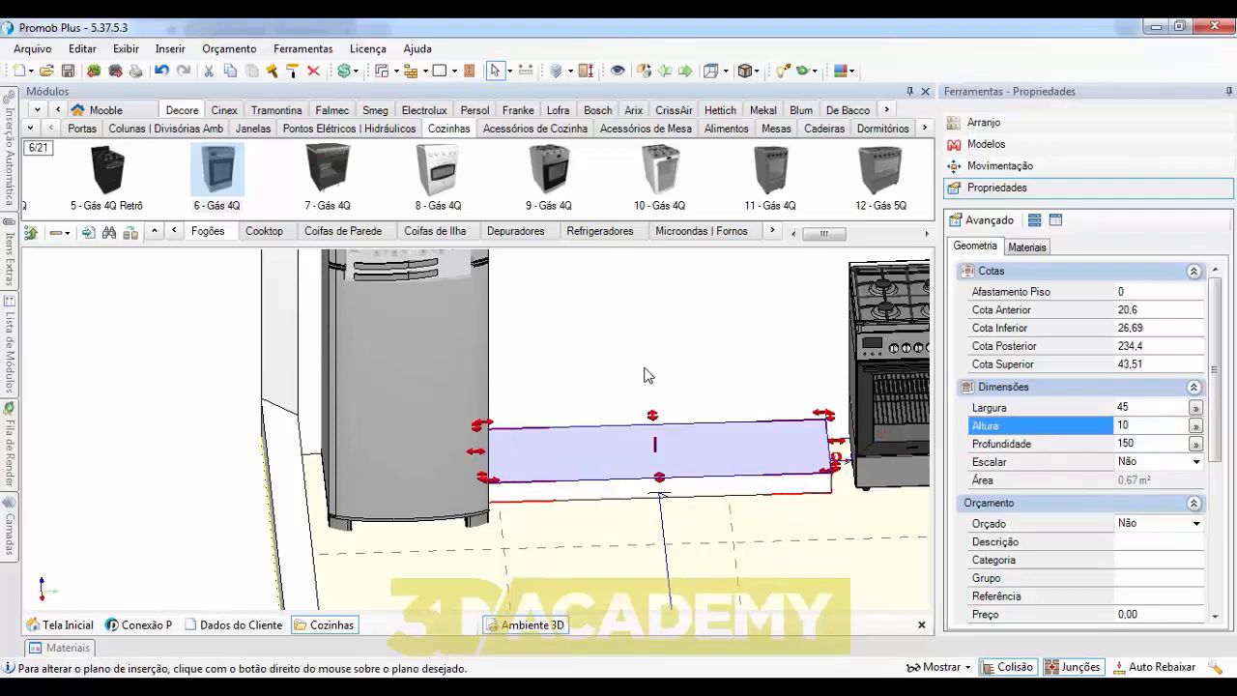
mouse_move(674, 388)
middle_mouse_down()
mouse_move(621, 393)
mouse_move(666, 397)
middle_mouse_up()
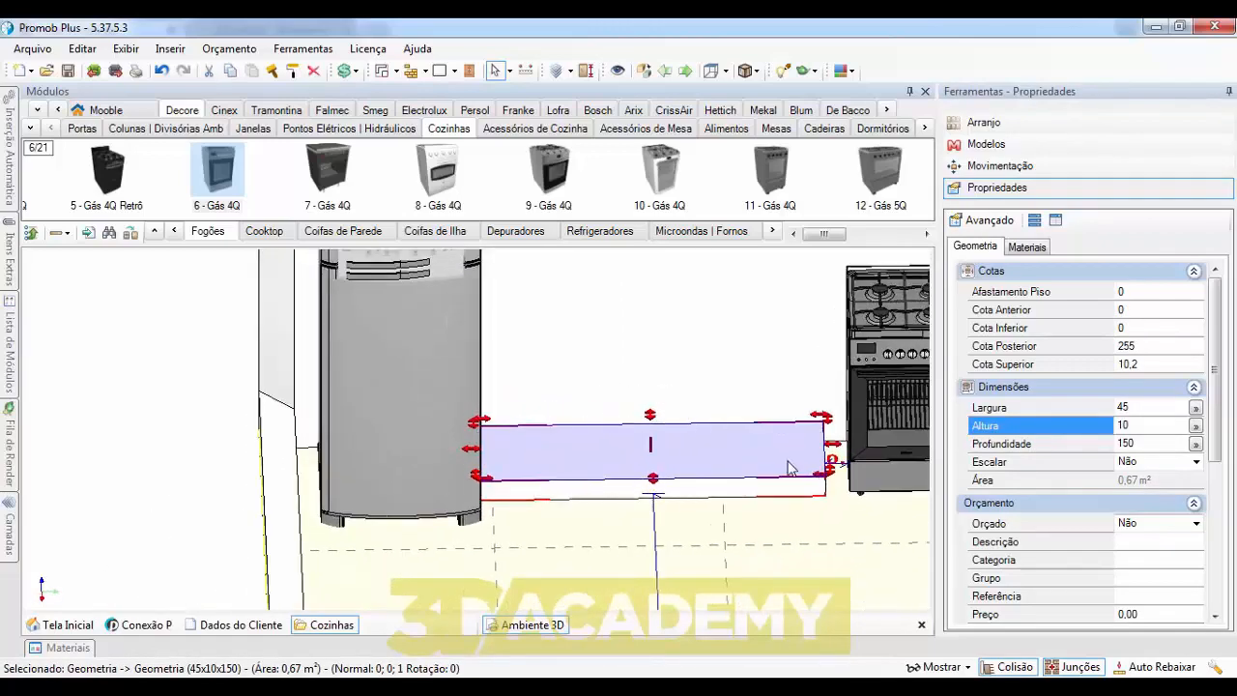
scroll(806, 471, "up", 4)
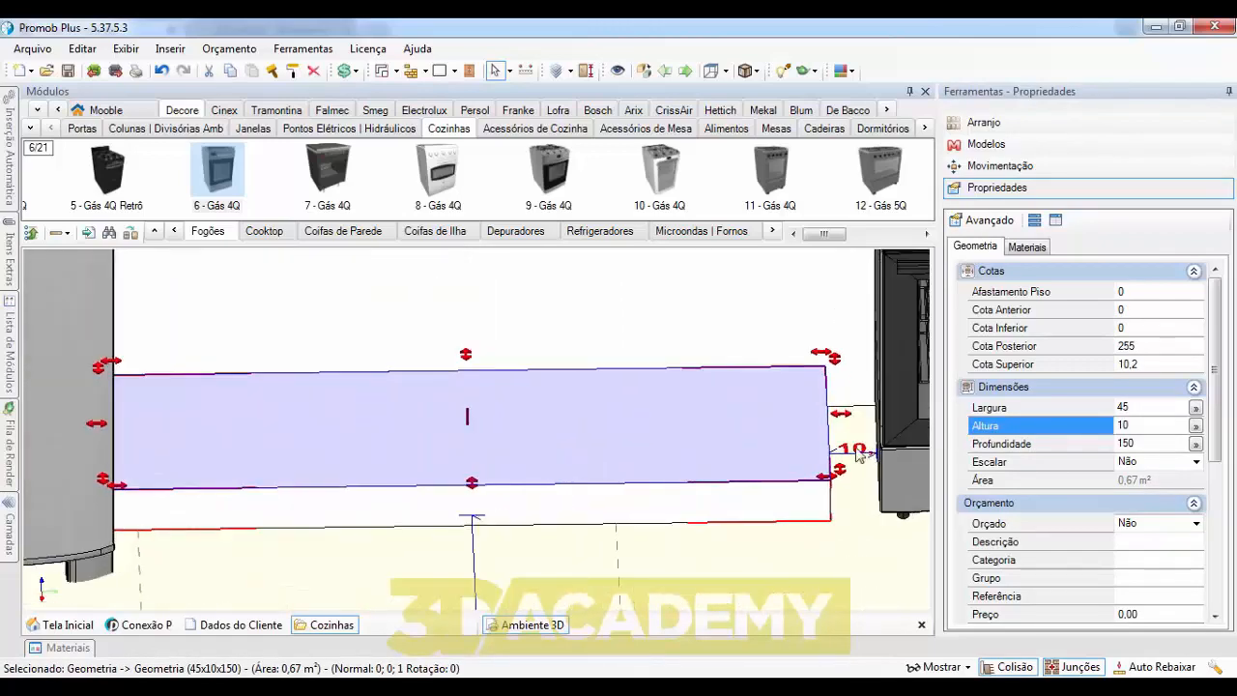
scroll(464, 425, "down", 3)
mouse_move(436, 442)
middle_mouse_down()
mouse_move(386, 443)
mouse_move(477, 447)
mouse_move(443, 449)
middle_mouse_up()
scroll(568, 440, "down", 4)
scroll(554, 438, "up", 1)
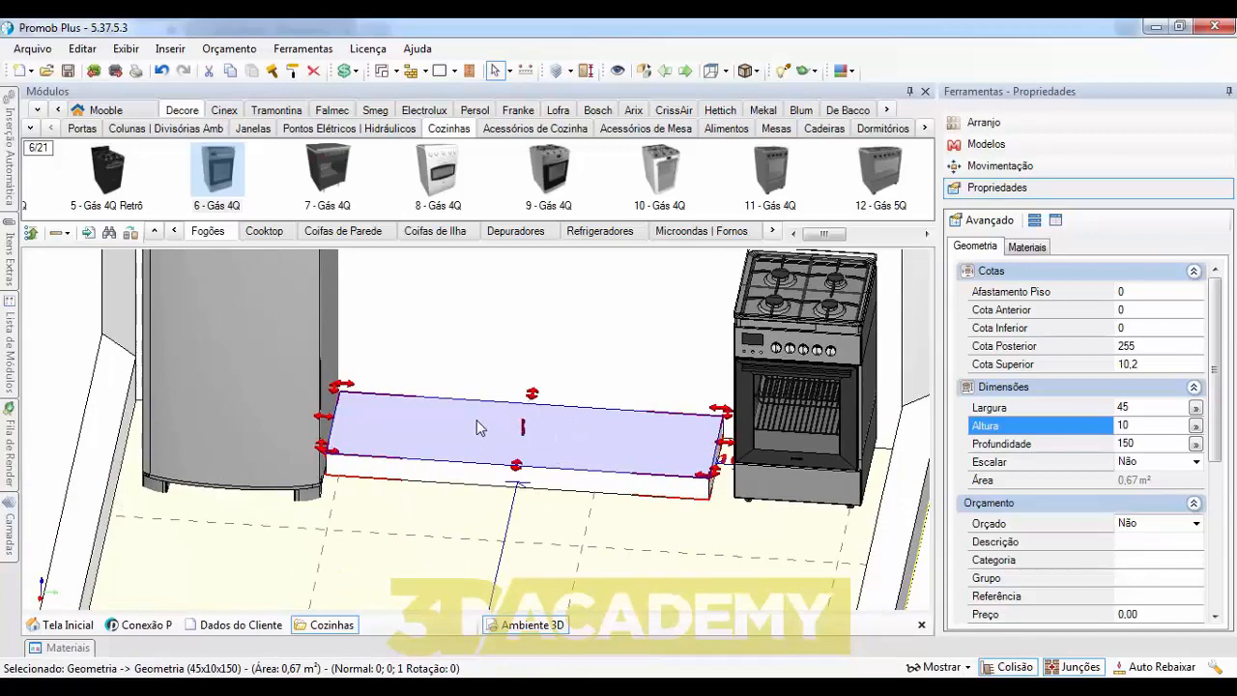
- Try centring the geometry between the refrigerator and the stove with Centralizar Y, and move it back against the refrigerator
right_click(474, 425)
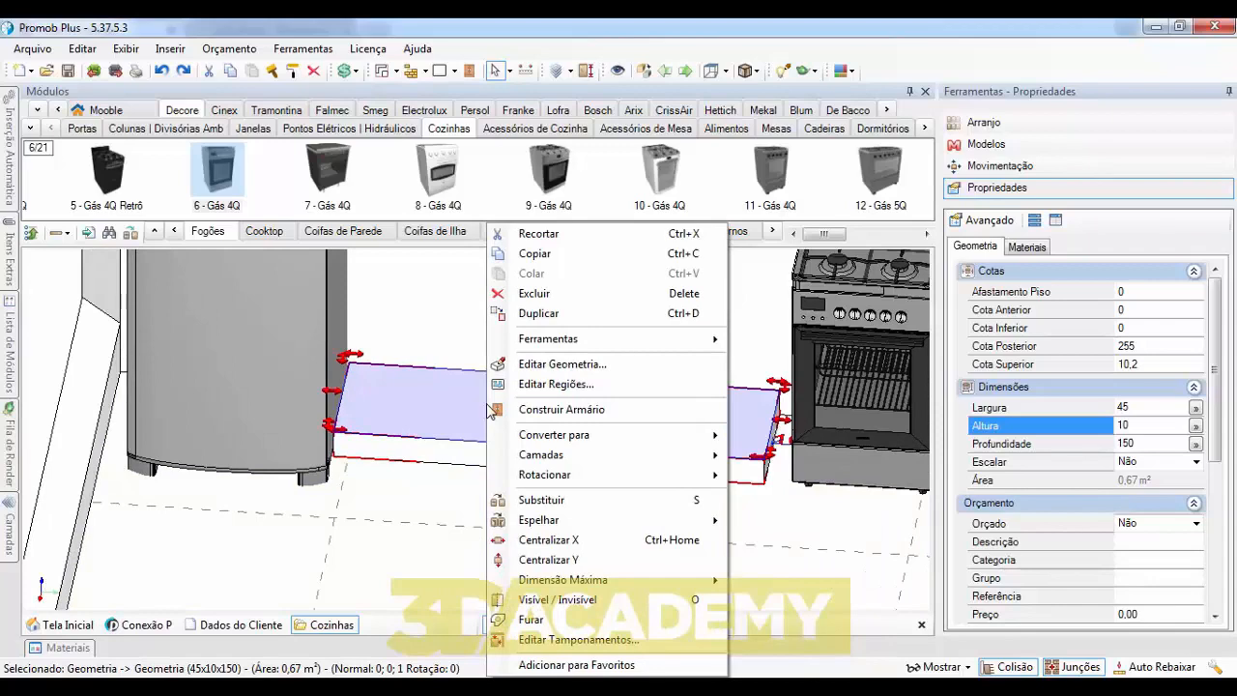
left_click(591, 560)
mouse_move(539, 425)
middle_mouse_down()
mouse_move(531, 386)
mouse_move(506, 403)
mouse_move(533, 410)
middle_mouse_up()
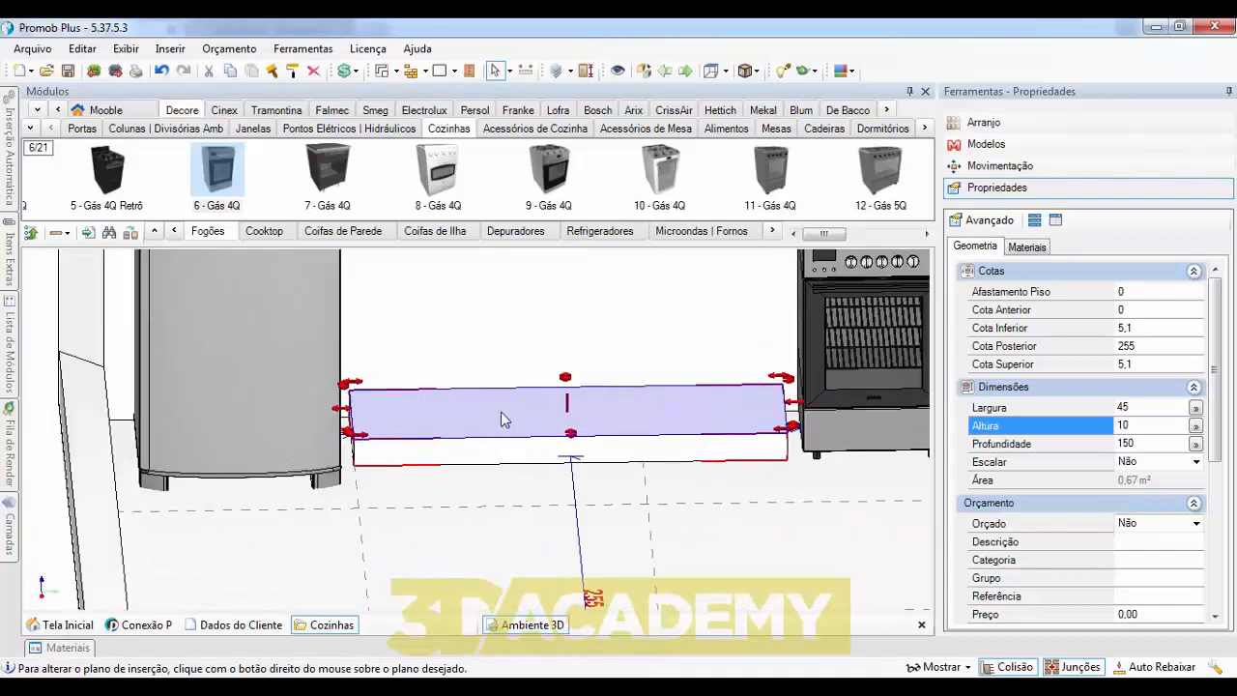
left_click_drag(502, 420, 448, 416)
scroll(810, 435, "up", 3)
scroll(782, 432, "up", 2)
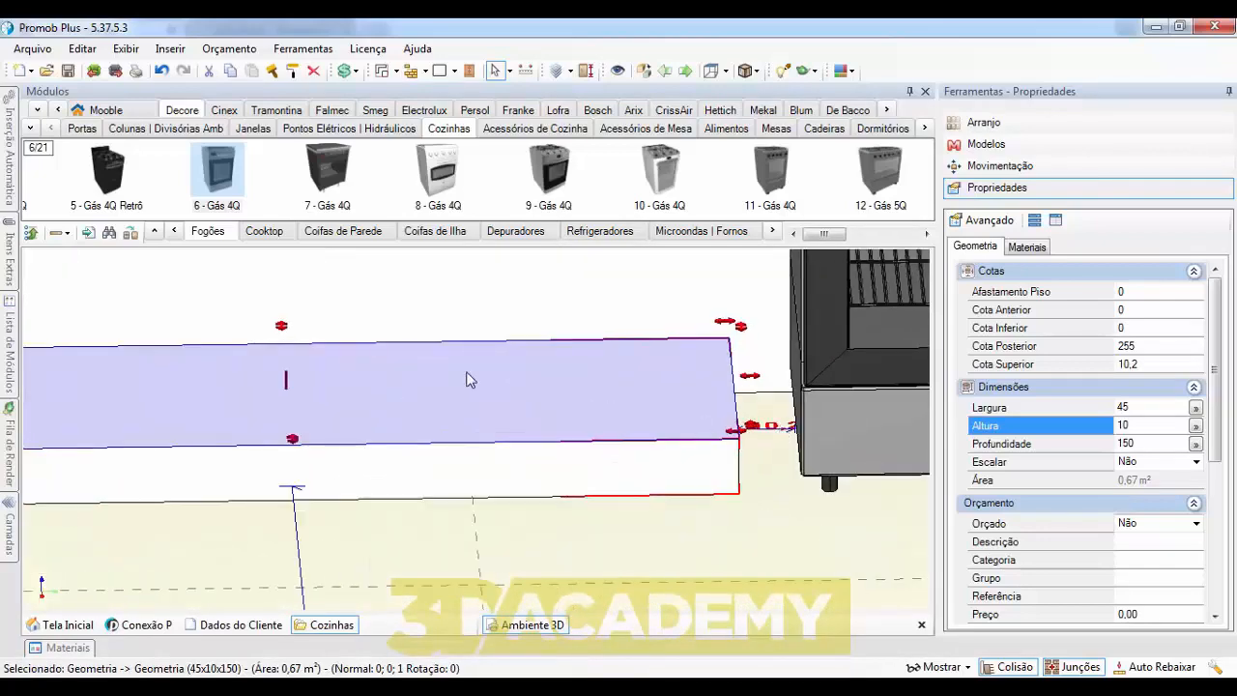
- Centre the floor geometry between the refrigerator and the stove with Centralizar Y
right_click(389, 379)
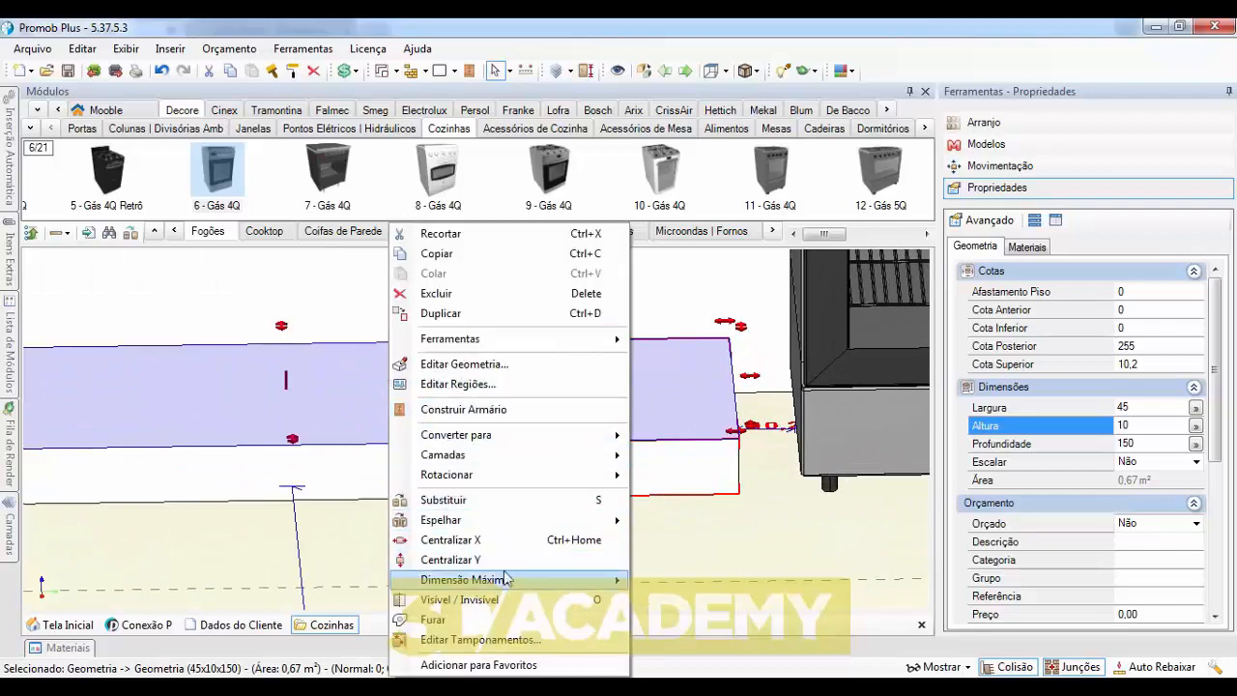
left_click(506, 563)
scroll(638, 383, "down", 3)
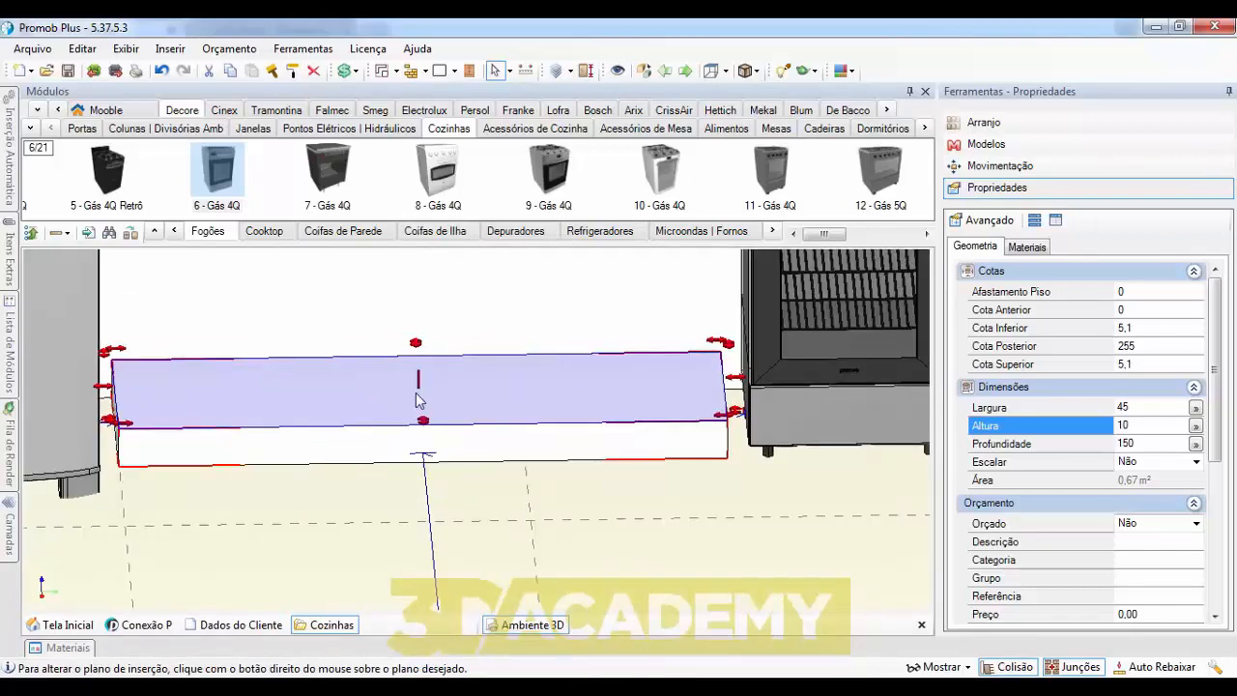
middle_click_drag(416, 394, 588, 377)
- Try Centralizar X on the floor geometry to centre it between the room's front and rear walls
right_click(589, 380)
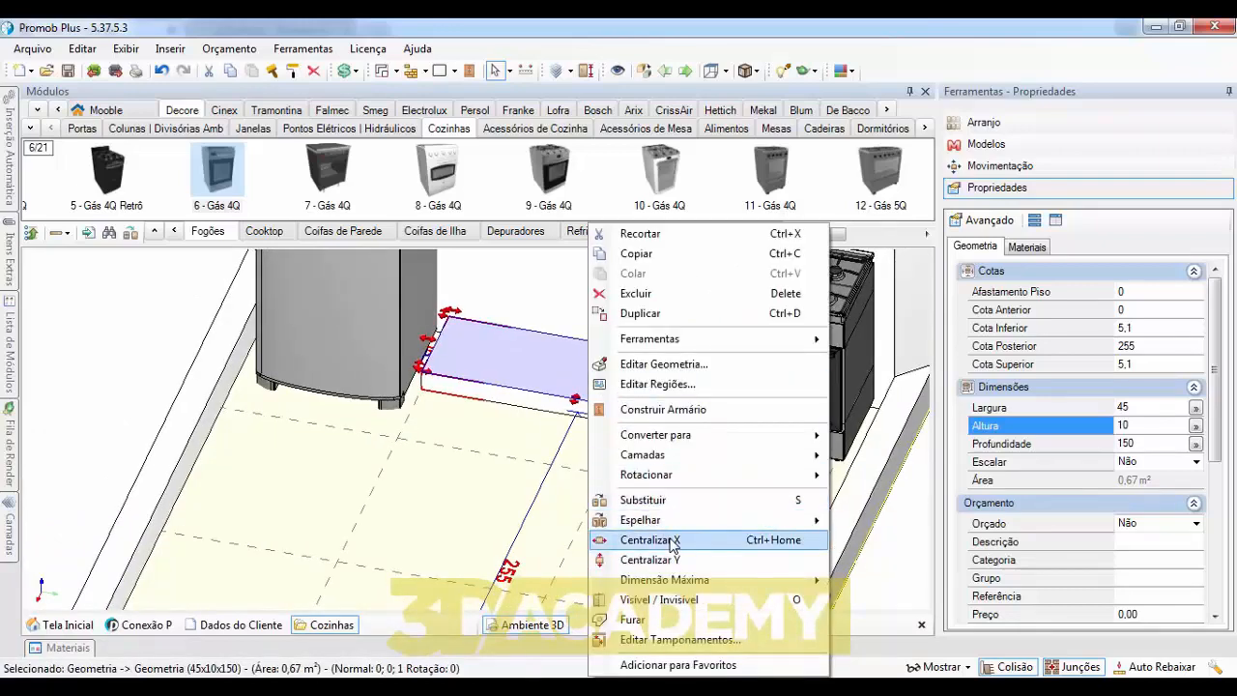
left_click(670, 541)
scroll(654, 359, "up", 2)
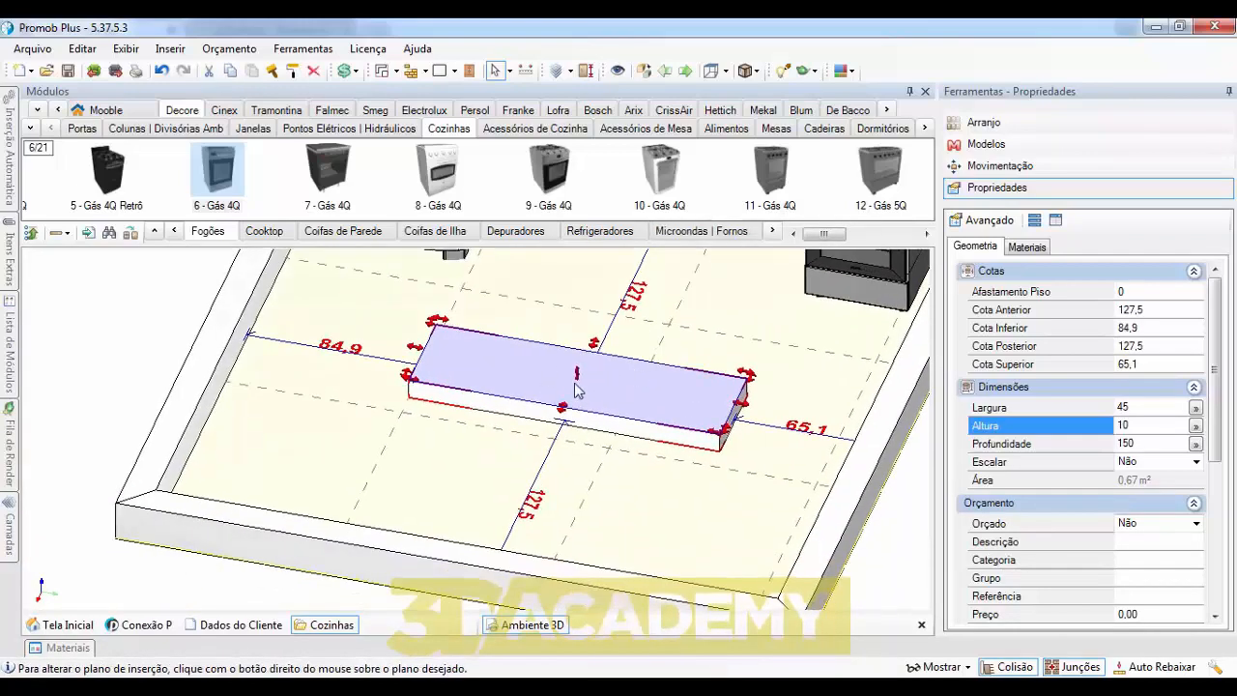
middle_click_drag(570, 398, 589, 512)
scroll(500, 416, "down", 1)
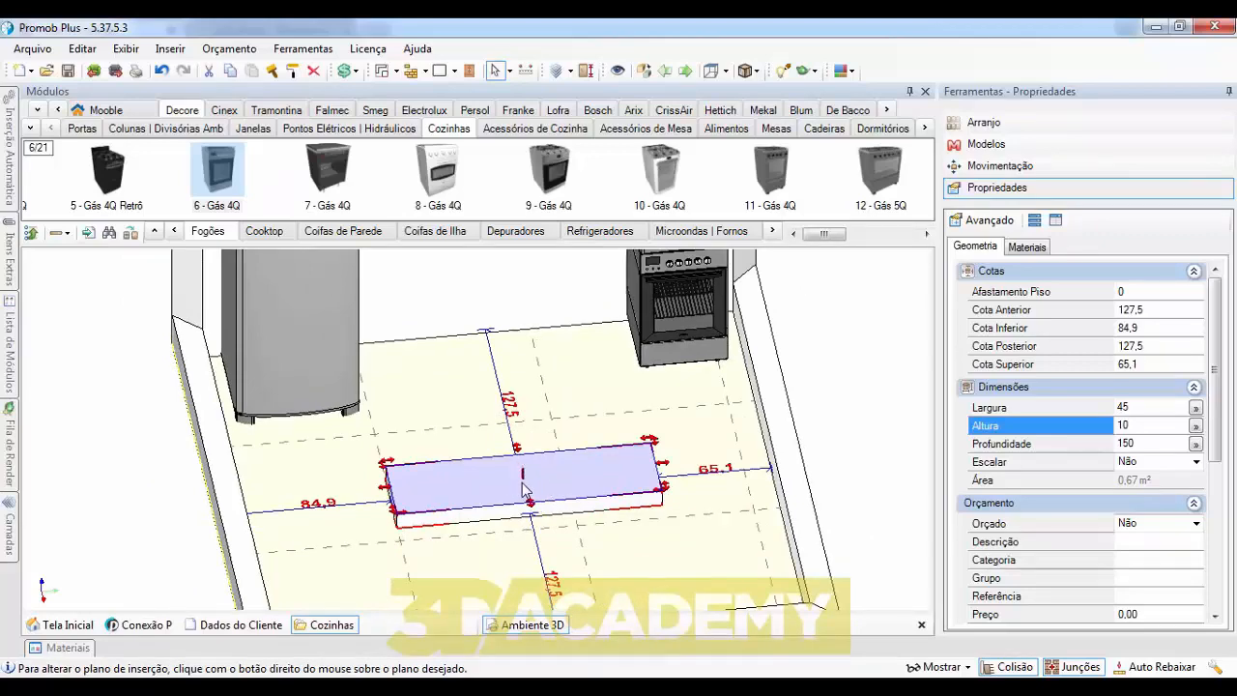
- Return the floor geometry to the rear wall between the refrigerator and the stove
key("ctrl+Up")
middle_click_drag(626, 348, 545, 415)
scroll(470, 398, "up", 2)
scroll(463, 395, "up", 1)
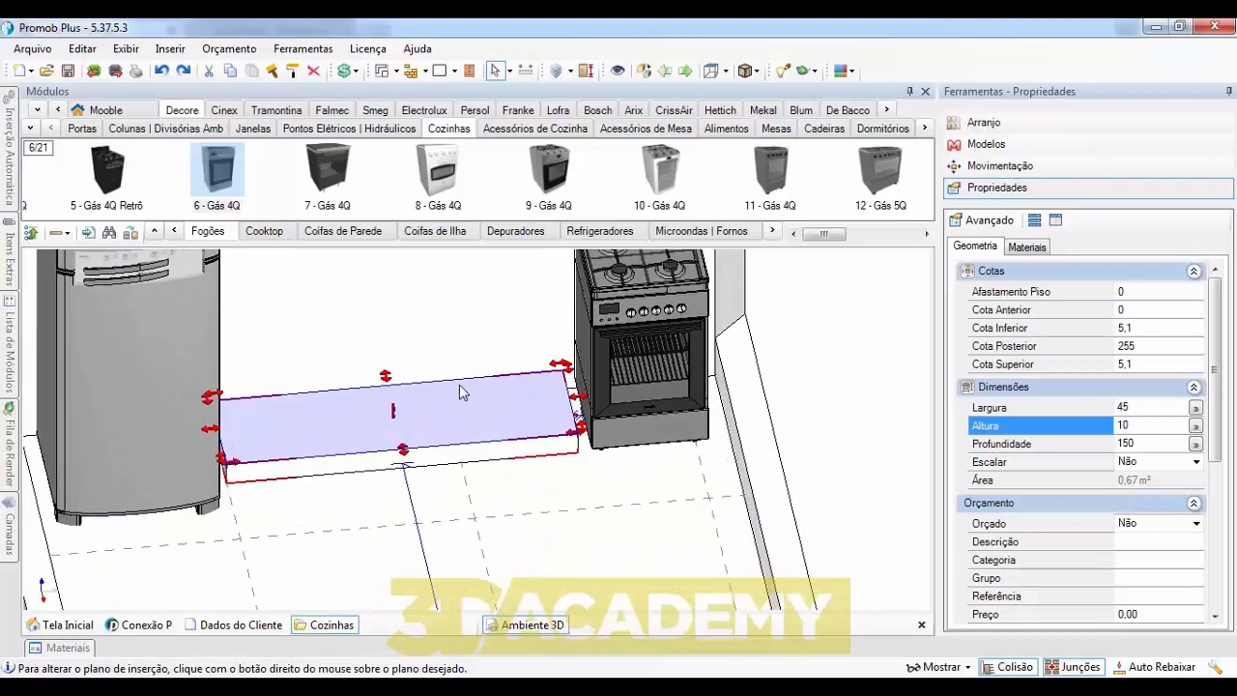
middle_click_drag(462, 392, 429, 399)
middle_click_drag(404, 404, 553, 455)
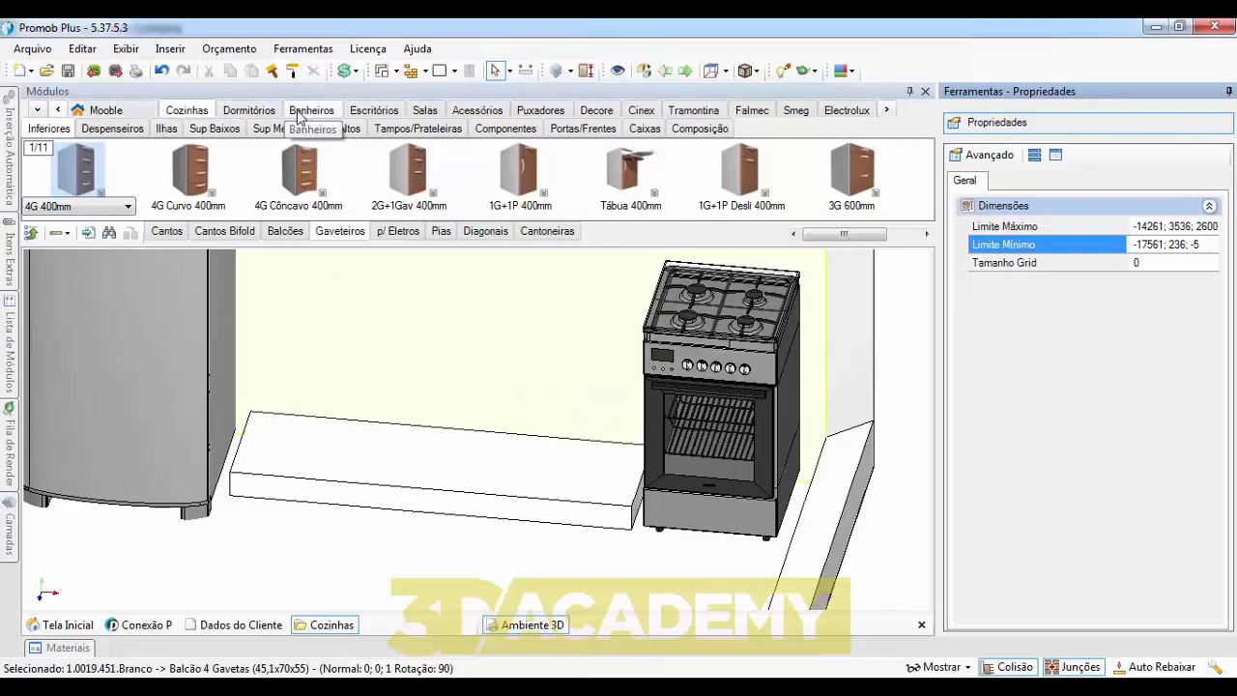
- Browse the Cozinhas modules, including Despenseiros, Sup Baixos and the Inferiores groups Cantos and Balcões
left_click(192, 112)
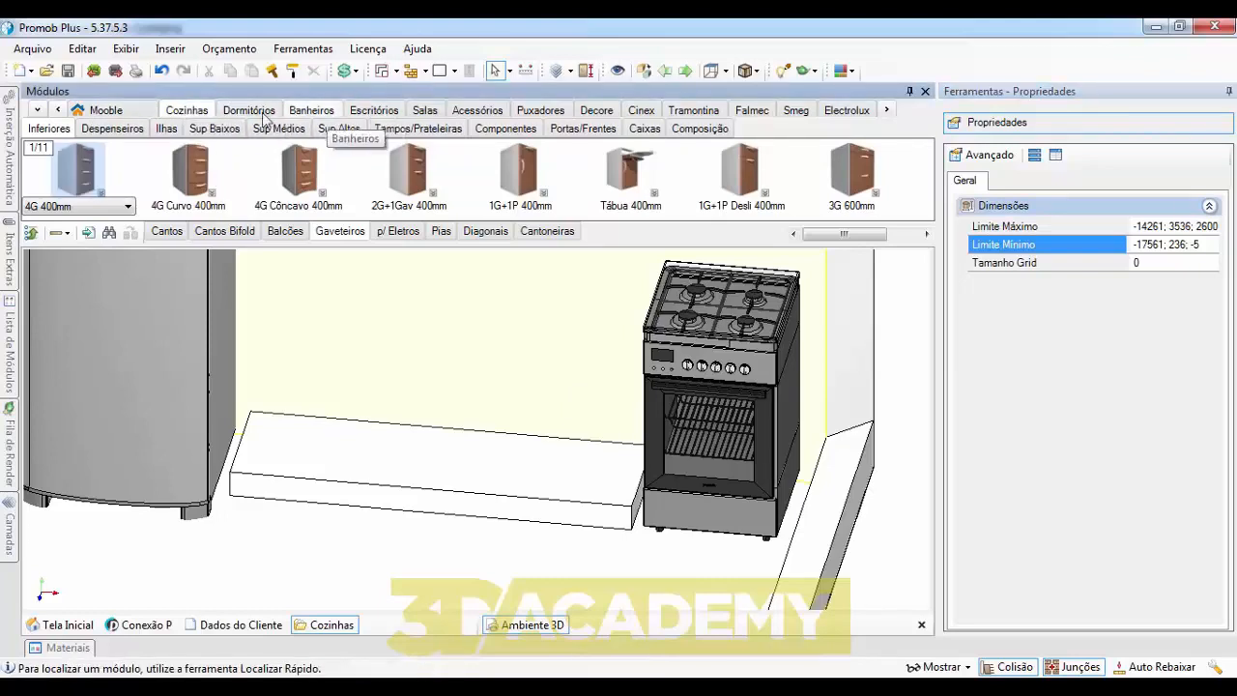
left_click(39, 114)
left_click(78, 158)
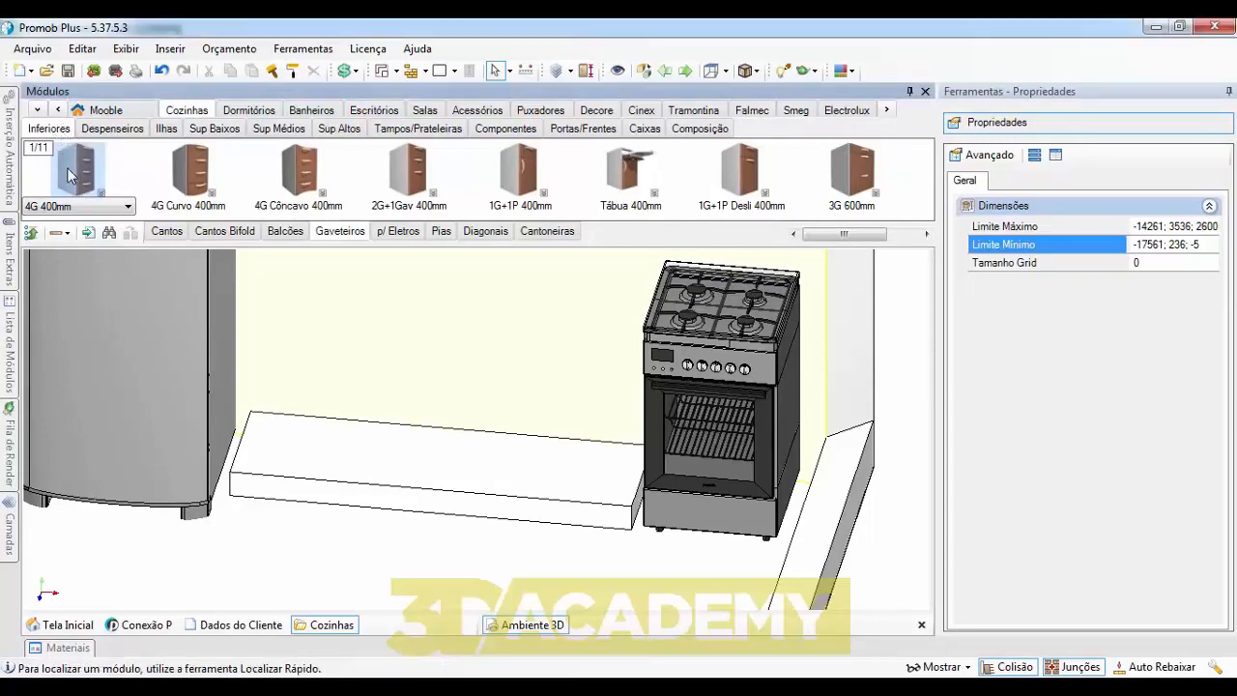
left_click(112, 129)
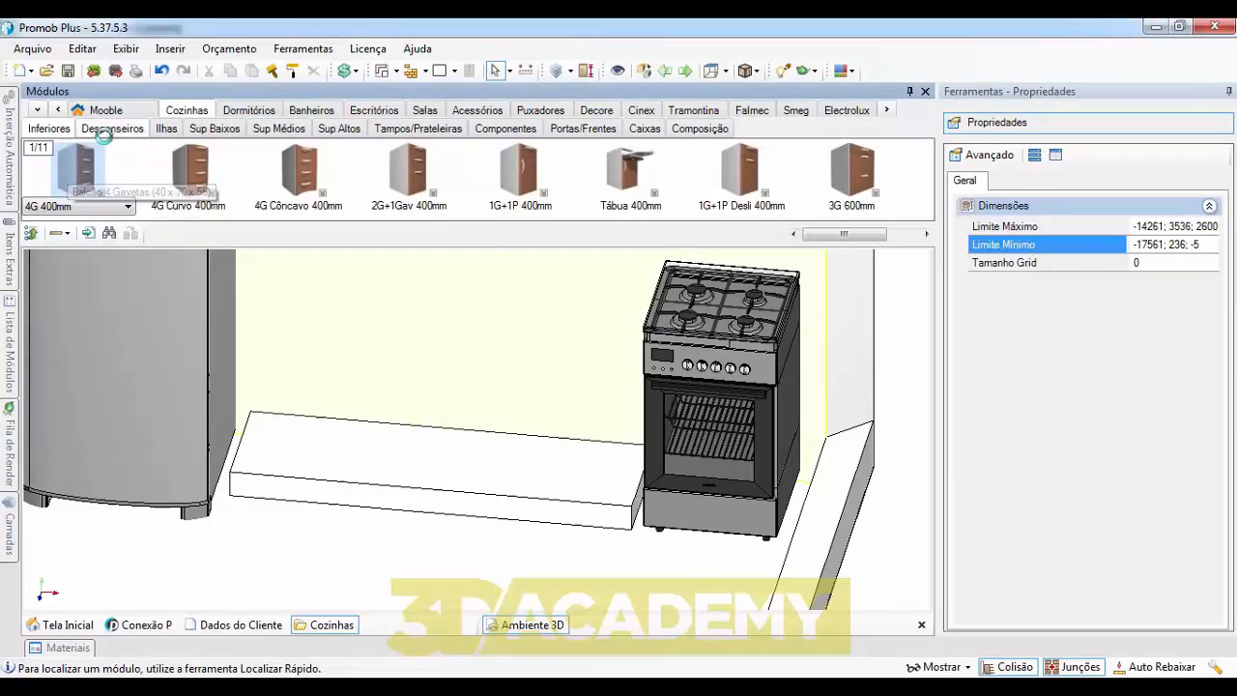
left_click(215, 129)
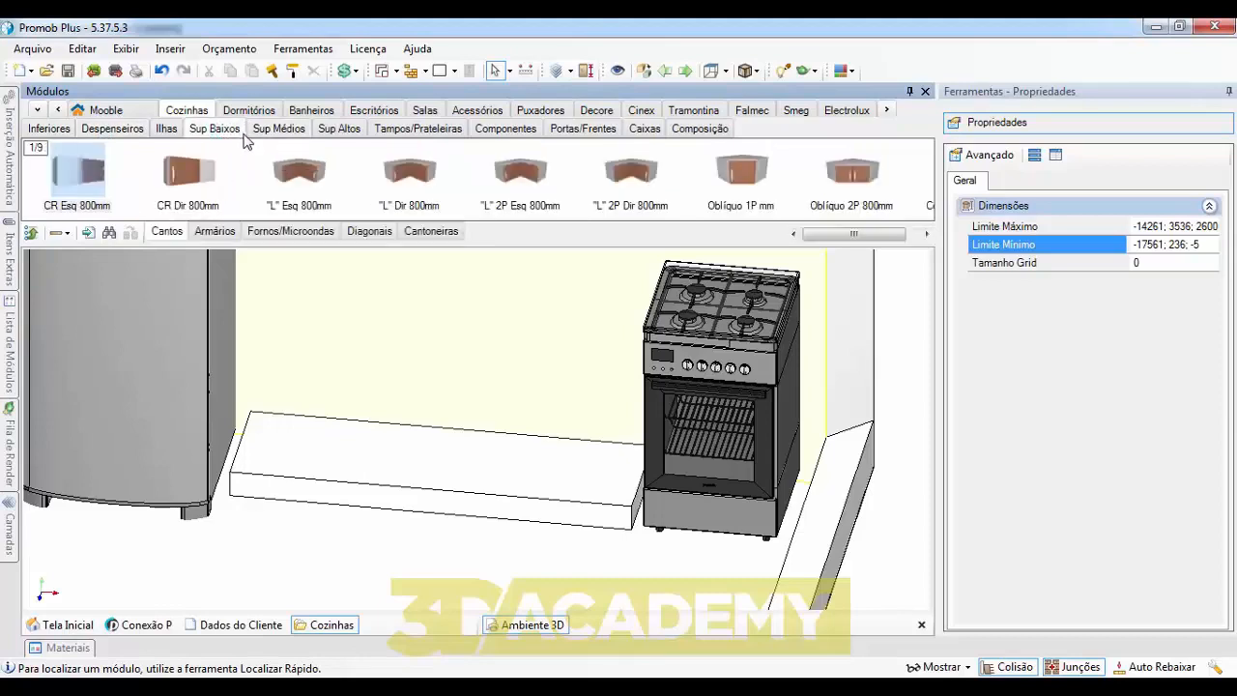
left_click(50, 130)
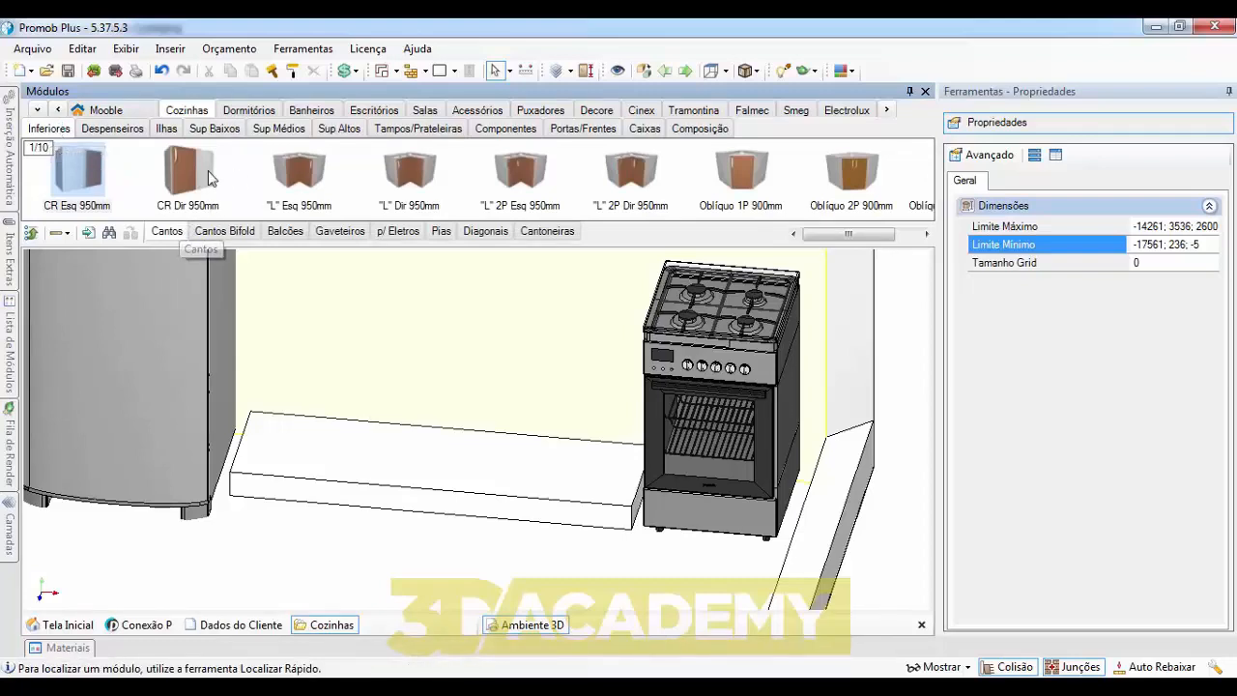
left_click(276, 232)
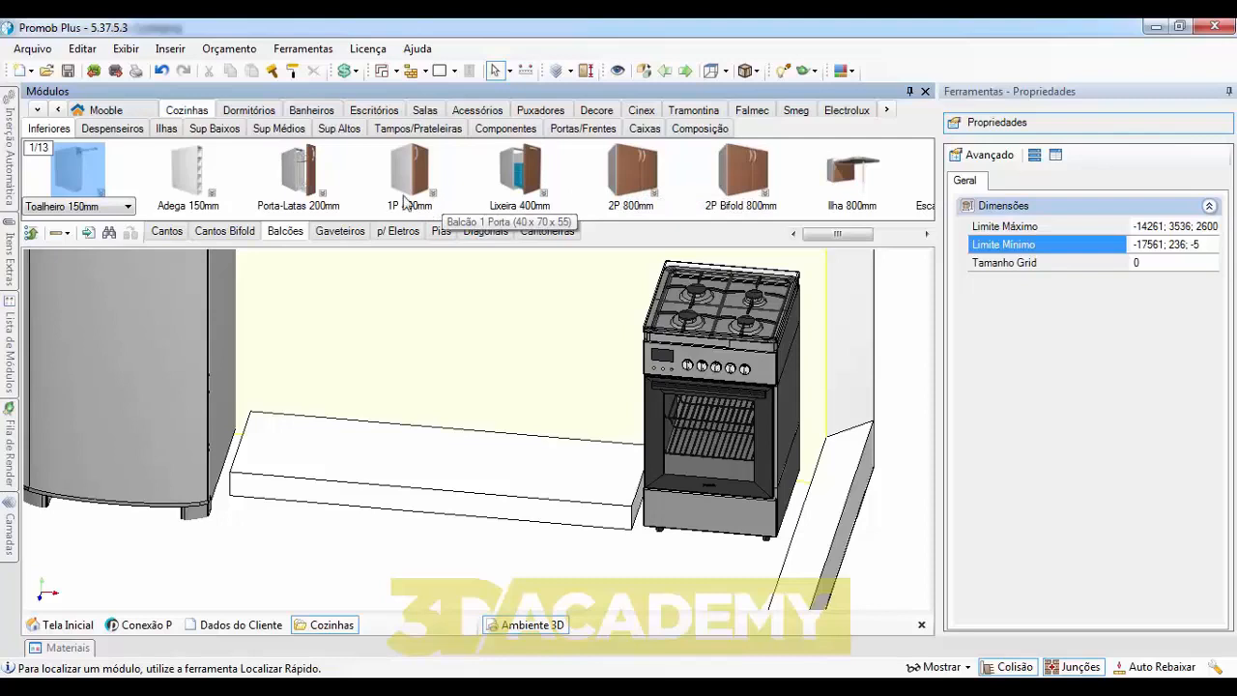
- Insert the 4G 400mm drawer module from Gaveteiros against the rear wall, on the geometry between the refrigerator and the stove
left_click(350, 237)
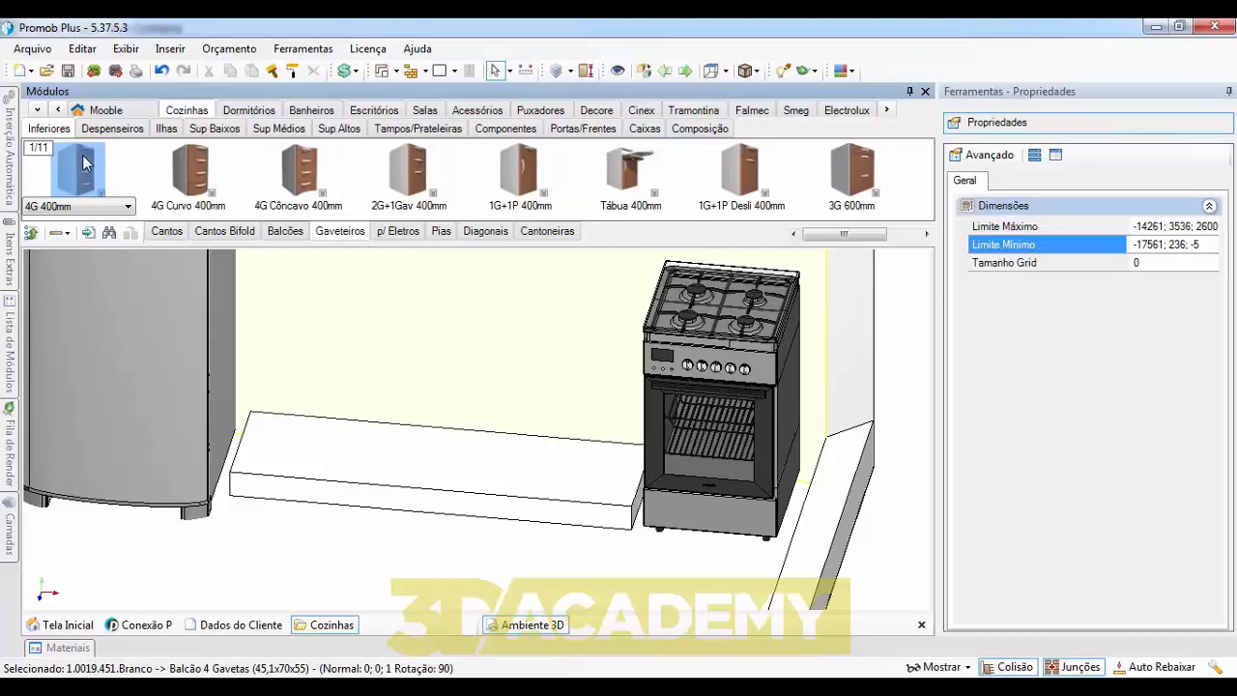
left_click_drag(84, 164, 386, 447)
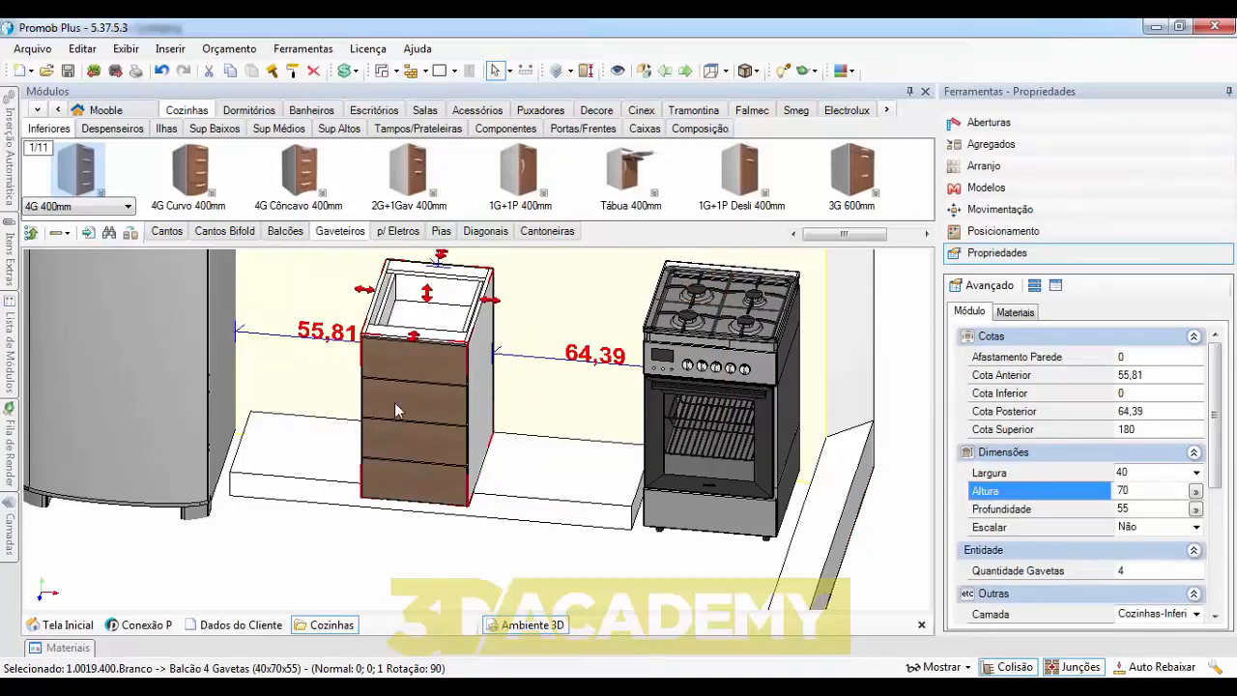
mouse_move(394, 404)
middle_mouse_down()
mouse_move(434, 410)
mouse_move(381, 383)
mouse_move(416, 394)
mouse_move(401, 398)
middle_mouse_up()
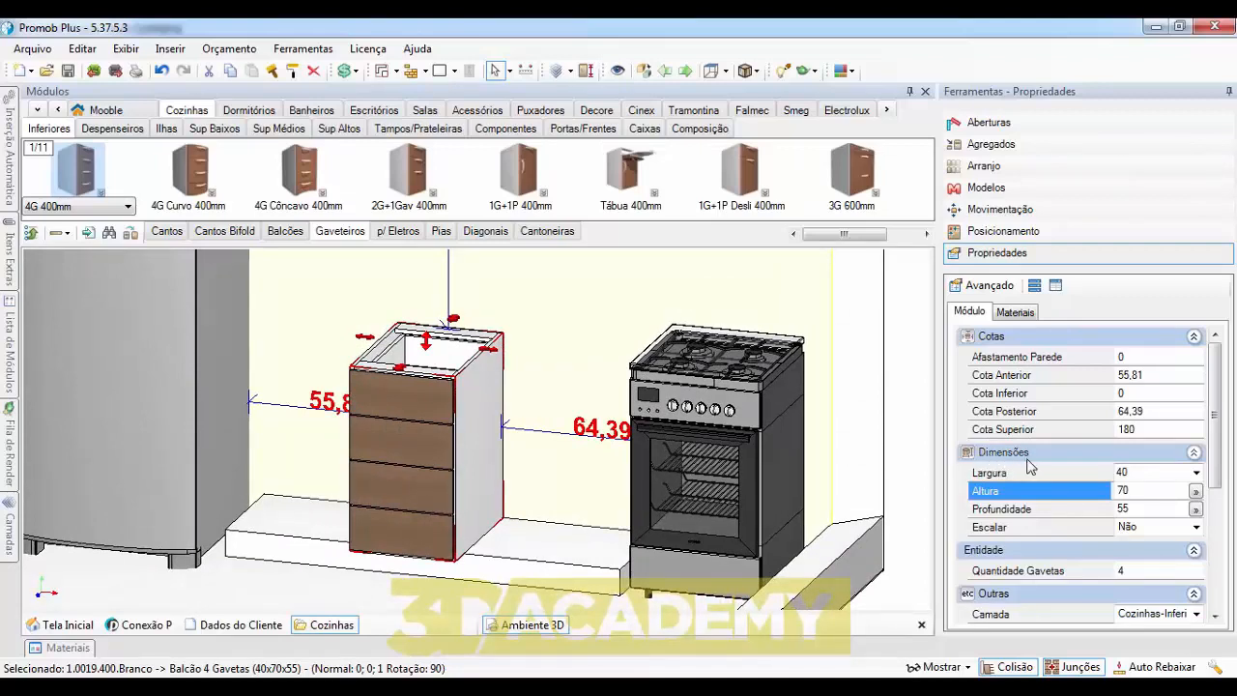
- Set the four-drawer module's Largura to 50
left_click(1143, 473)
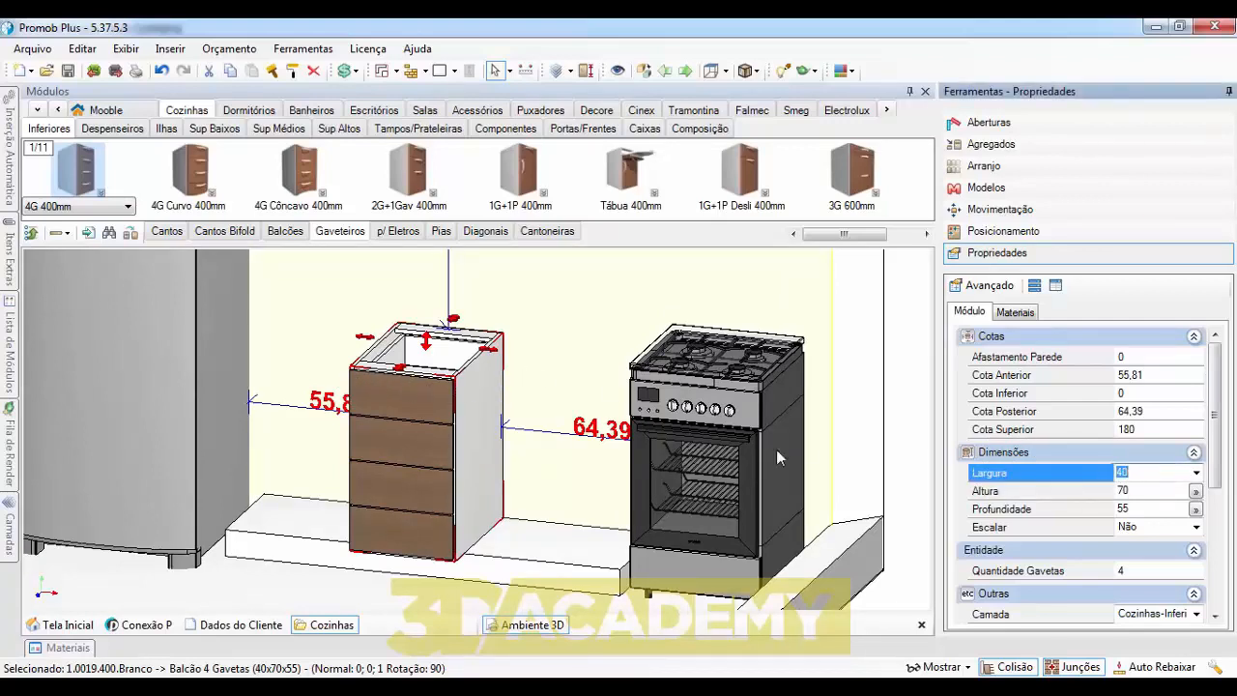
type("50")
left_click(1145, 491)
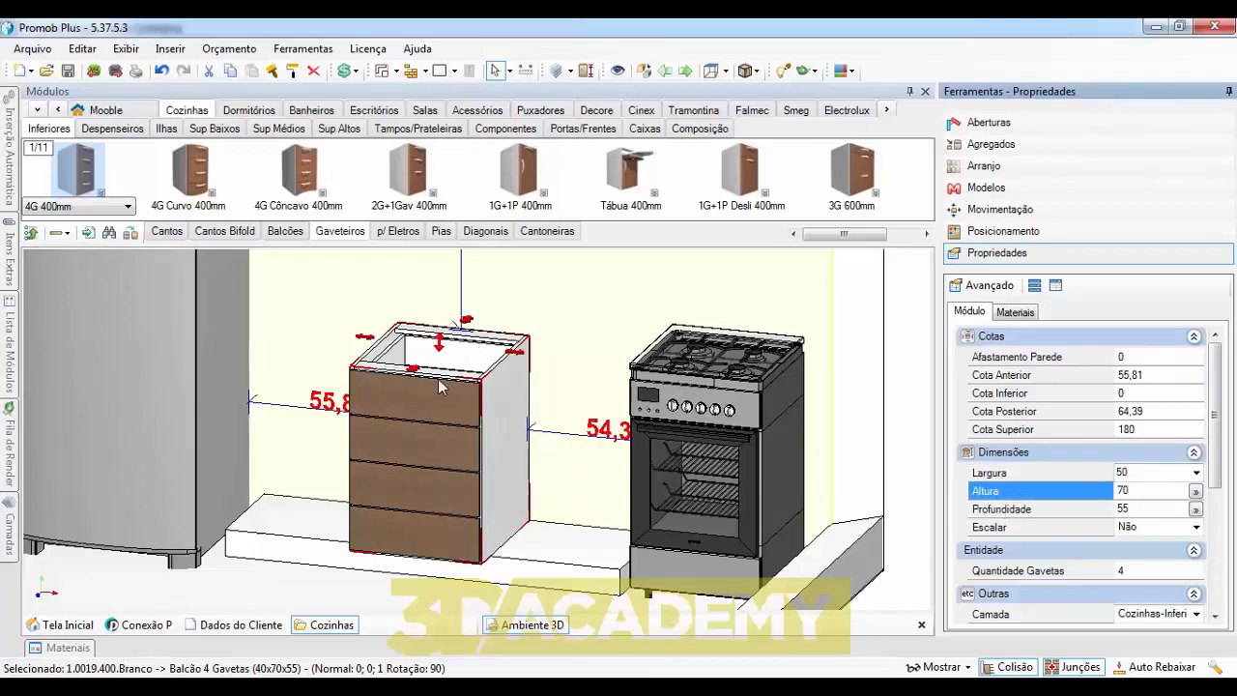
left_click_drag(1140, 495, 1103, 500)
- Slide the four-drawer module along the rear wall to about 22.45 from the stove and set its Altura to 75
middle_click_drag(488, 391, 667, 383)
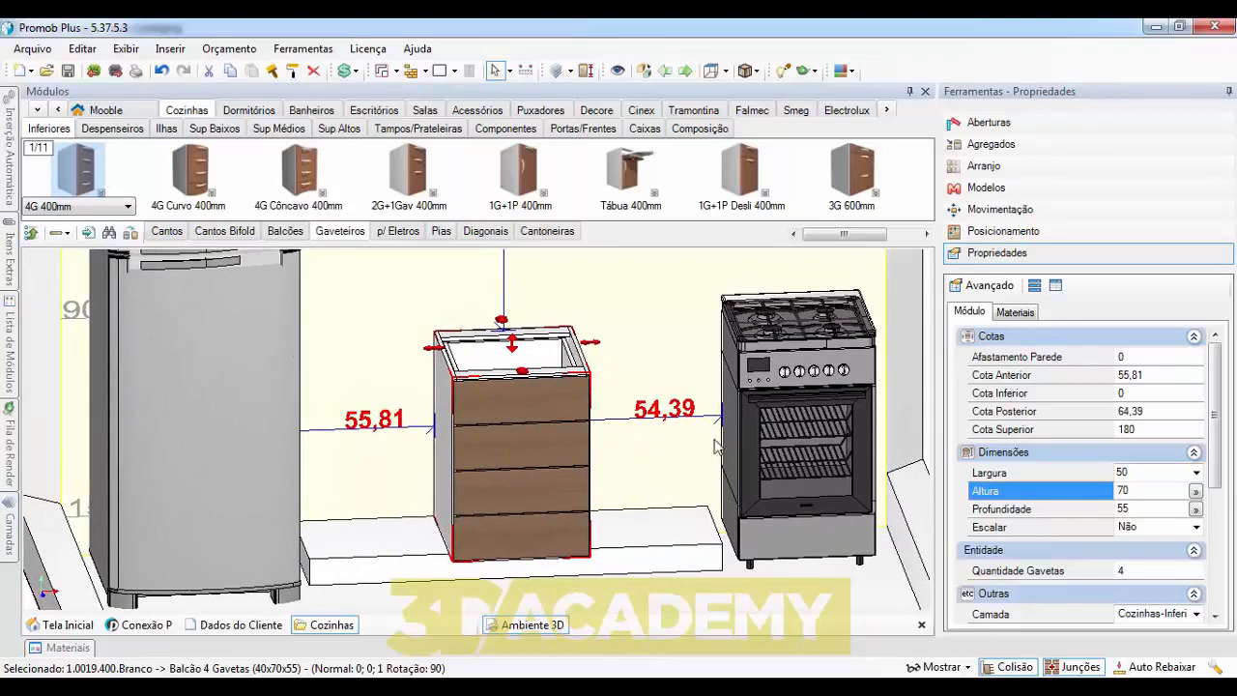
left_click_drag(585, 399, 686, 410)
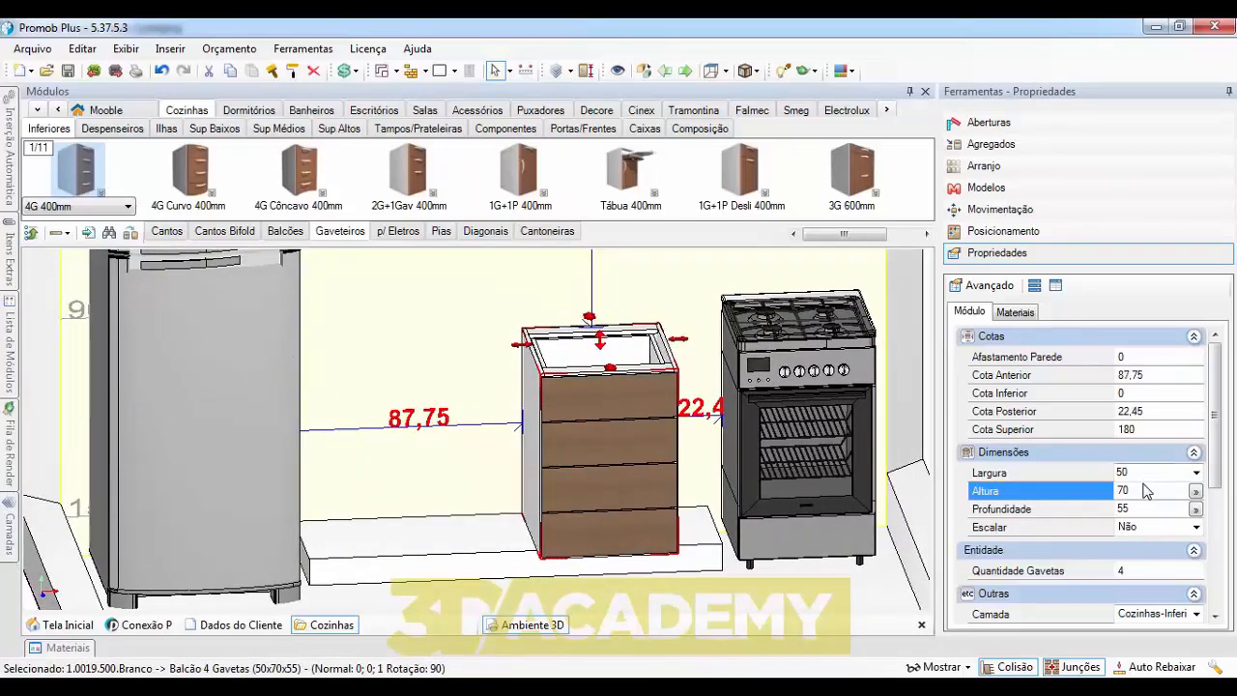
left_click(1146, 491)
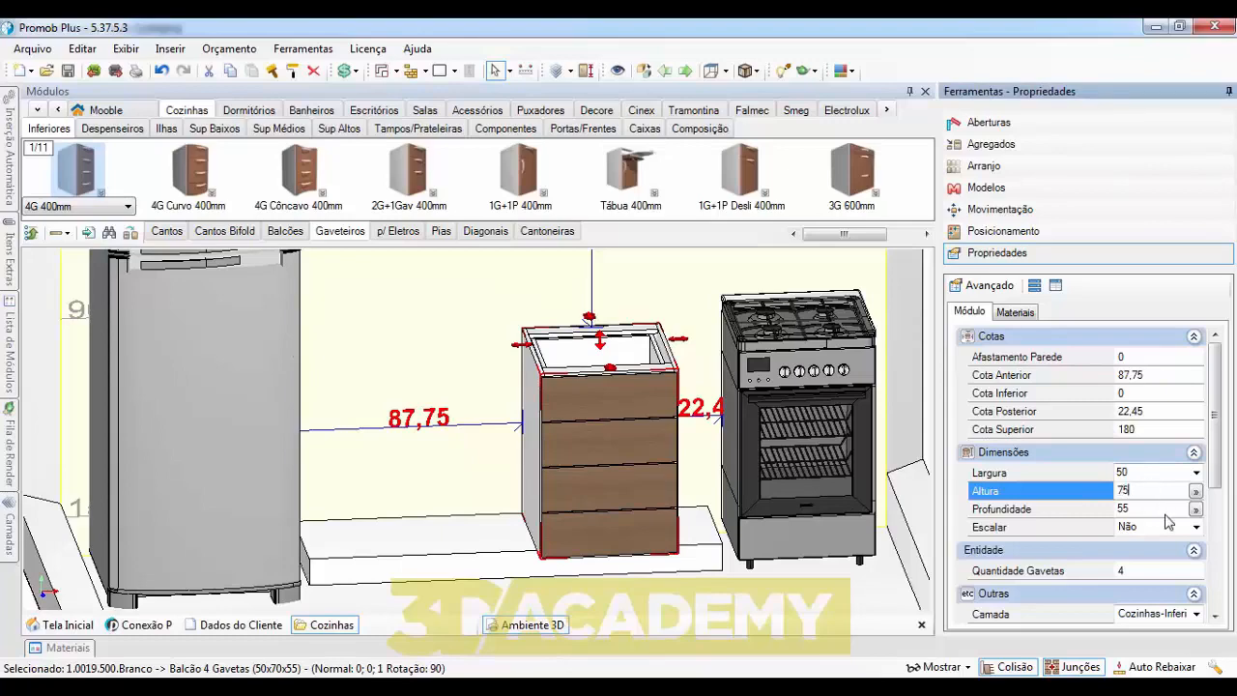
type("75")
key("Return")
left_click(1139, 473)
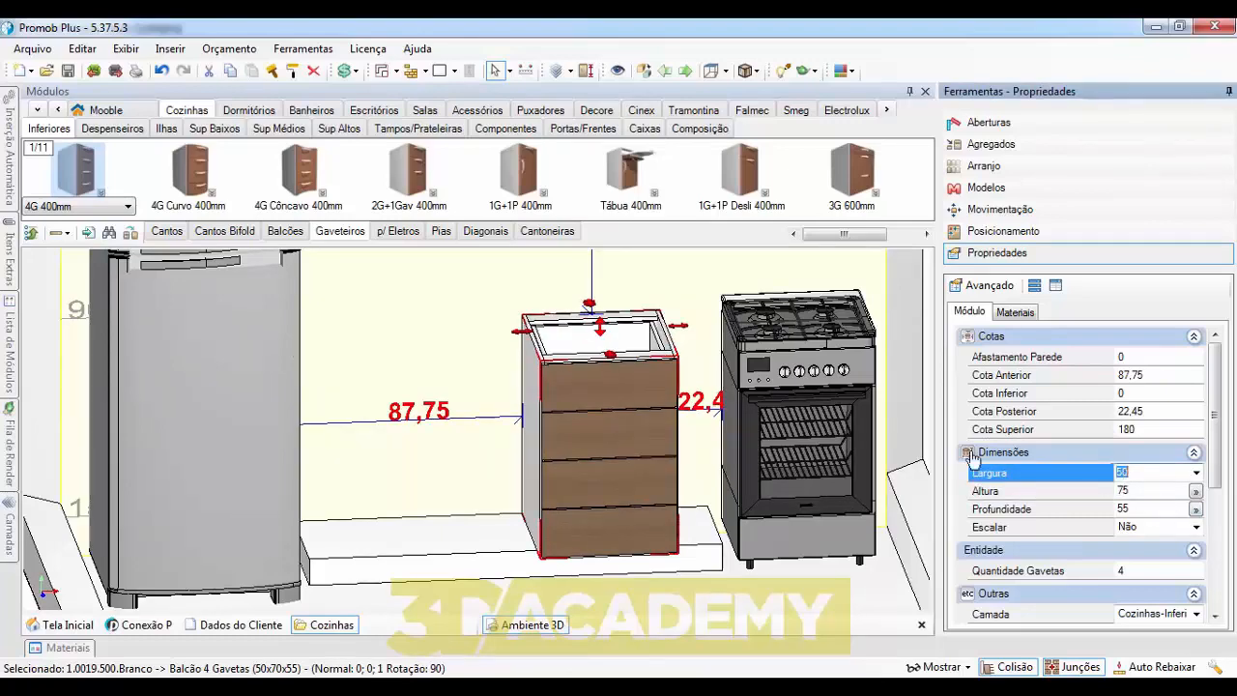
- Try a Profundidade of 70 on the four-drawer module and return it to 55
middle_click_drag(723, 410, 665, 390)
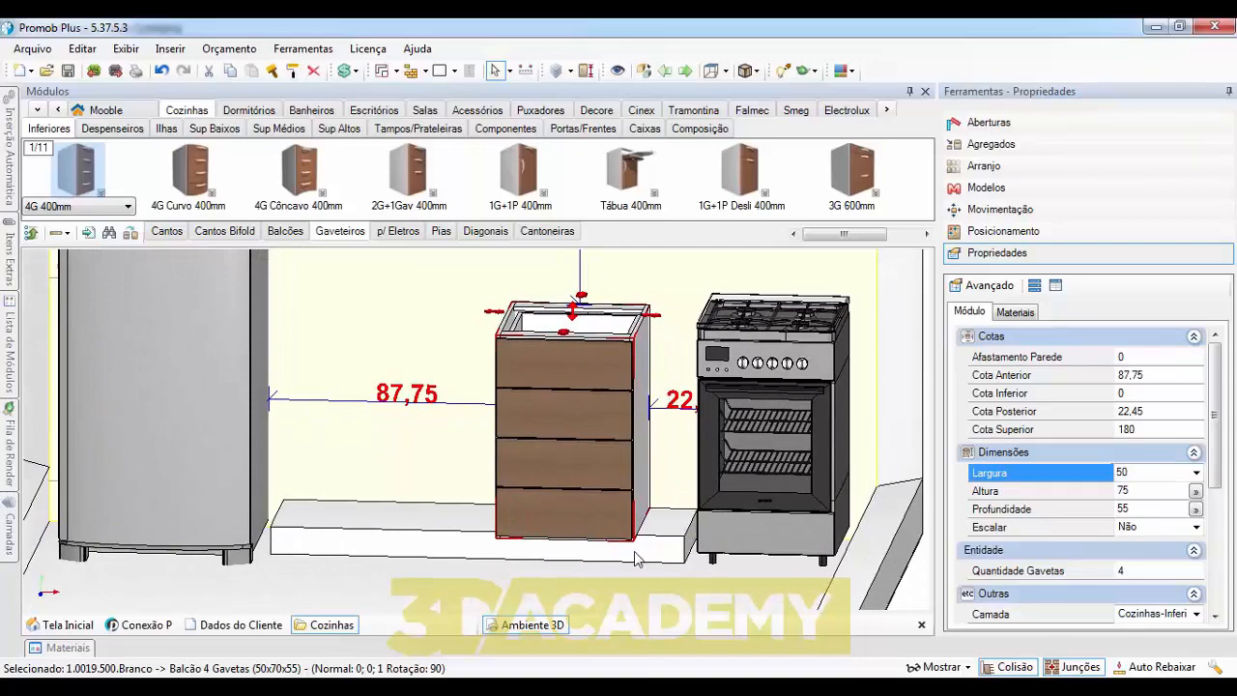
middle_click_drag(651, 551, 607, 531)
middle_click_drag(597, 333, 707, 435)
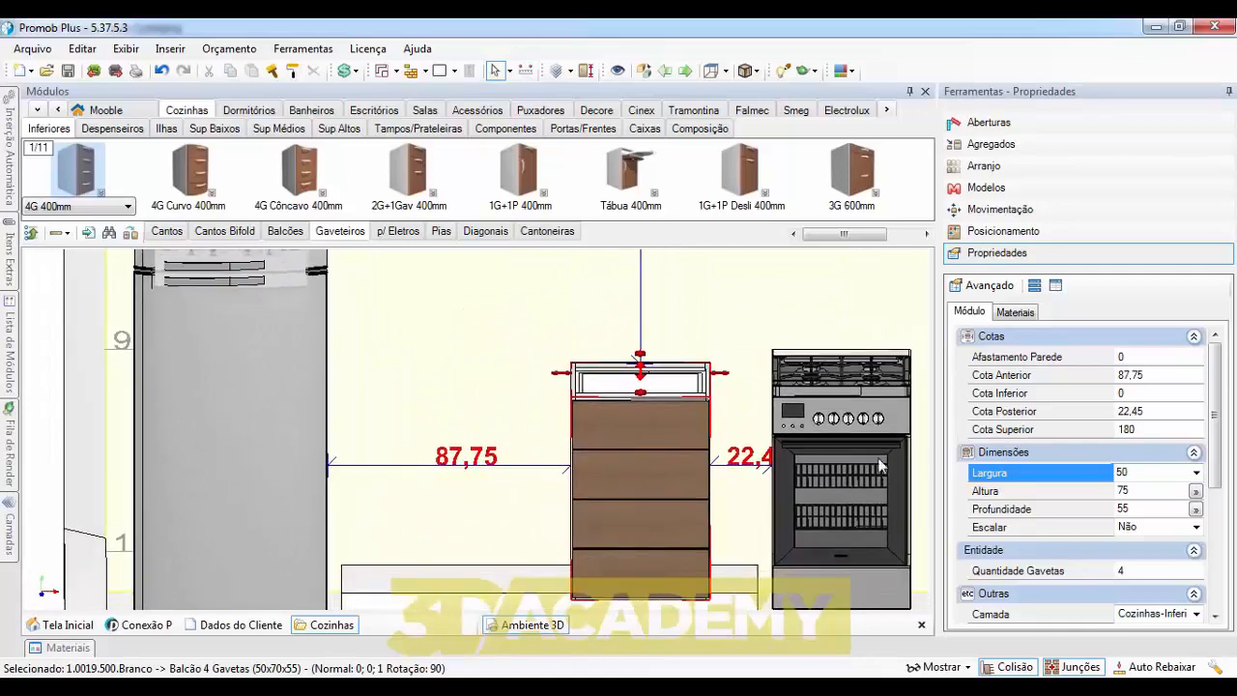
left_click(1140, 508)
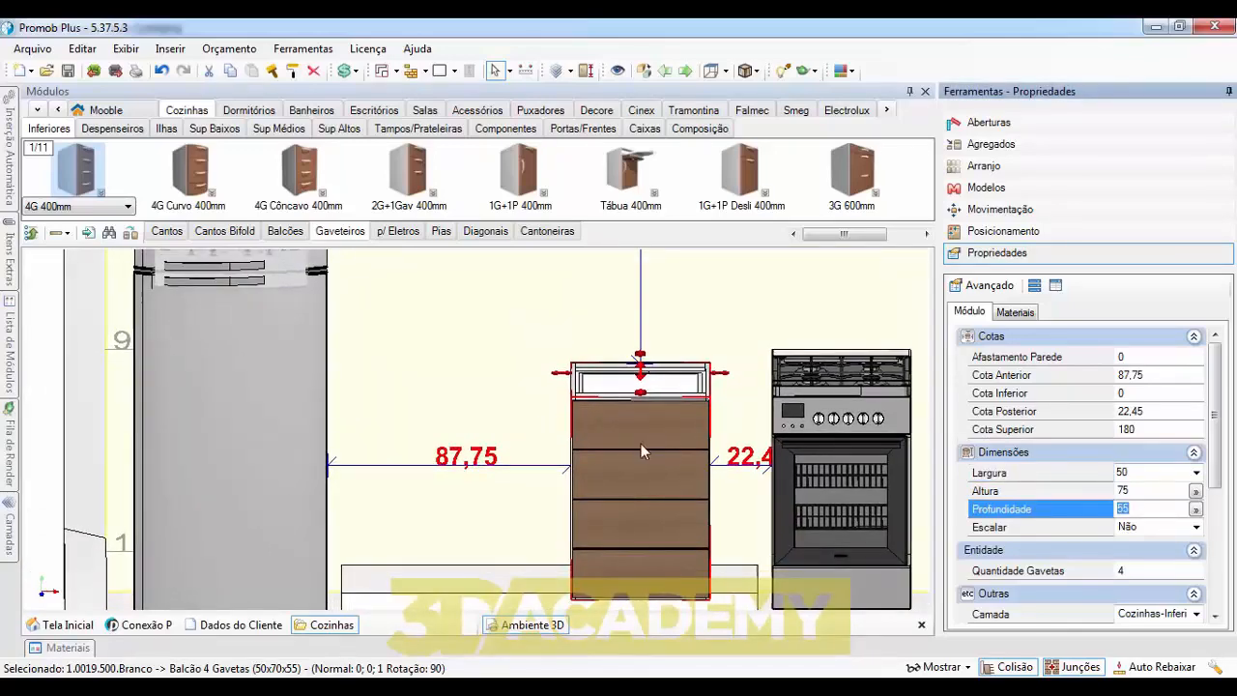
middle_click_drag(640, 444, 719, 411)
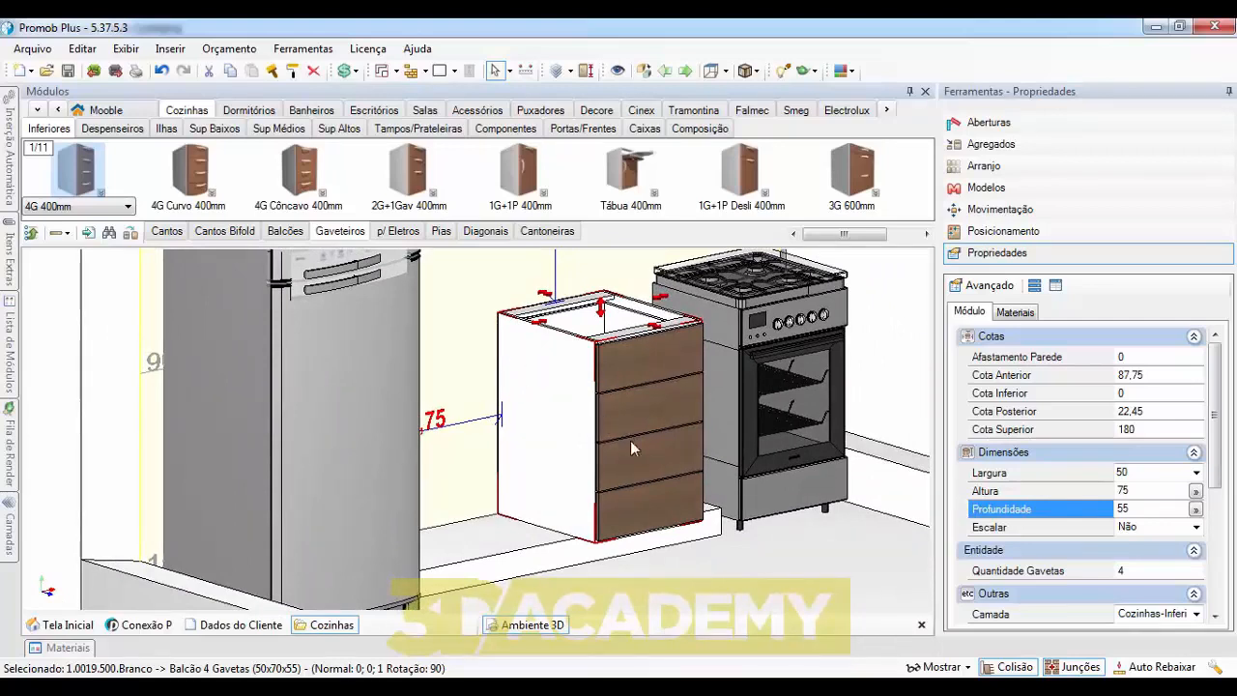
left_click(1131, 508)
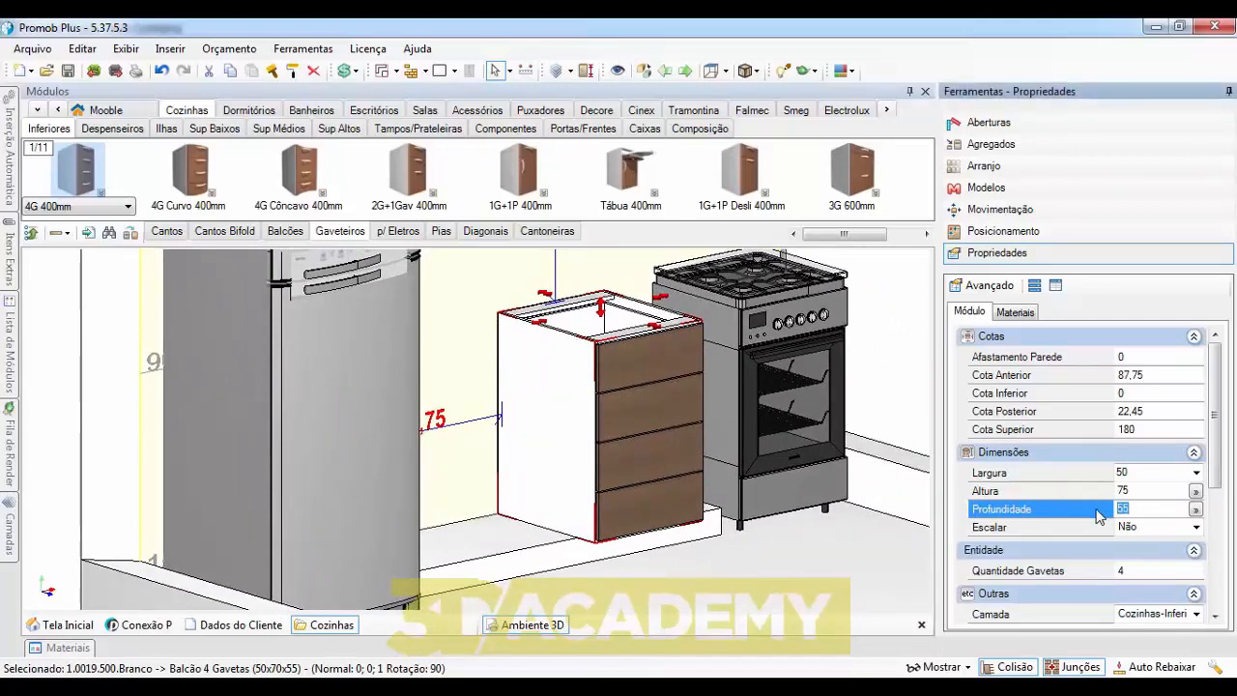
type("70")
left_click(1153, 488)
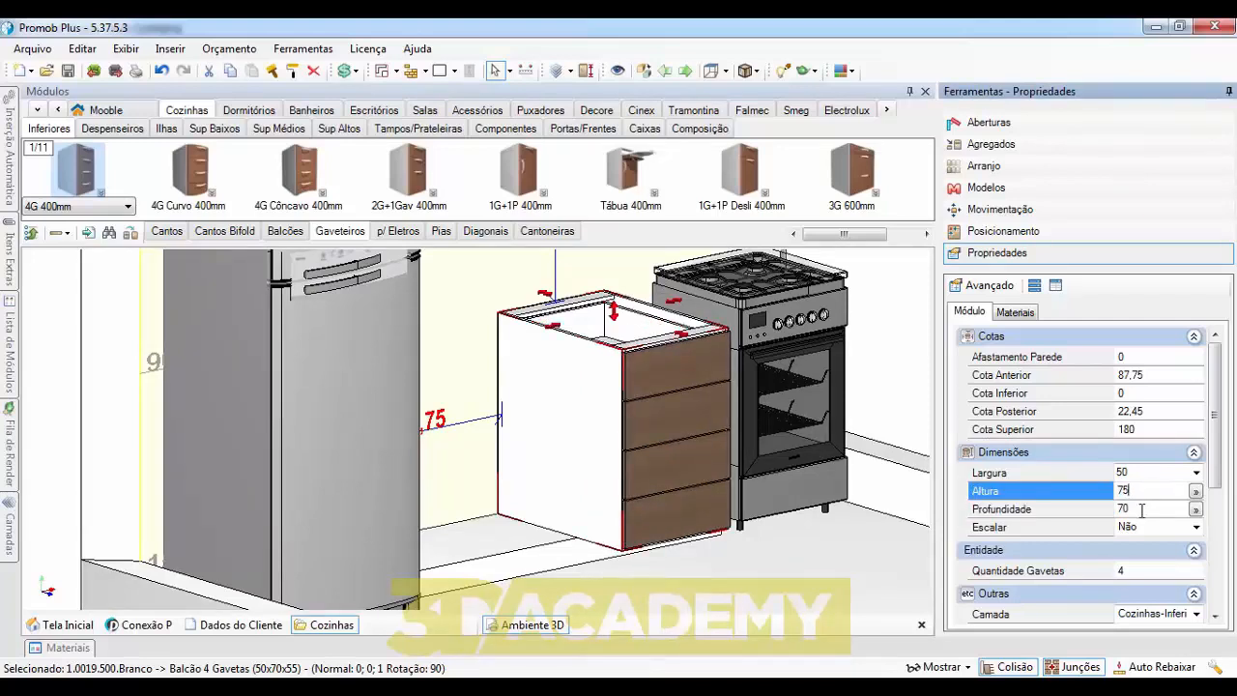
left_click(1141, 509)
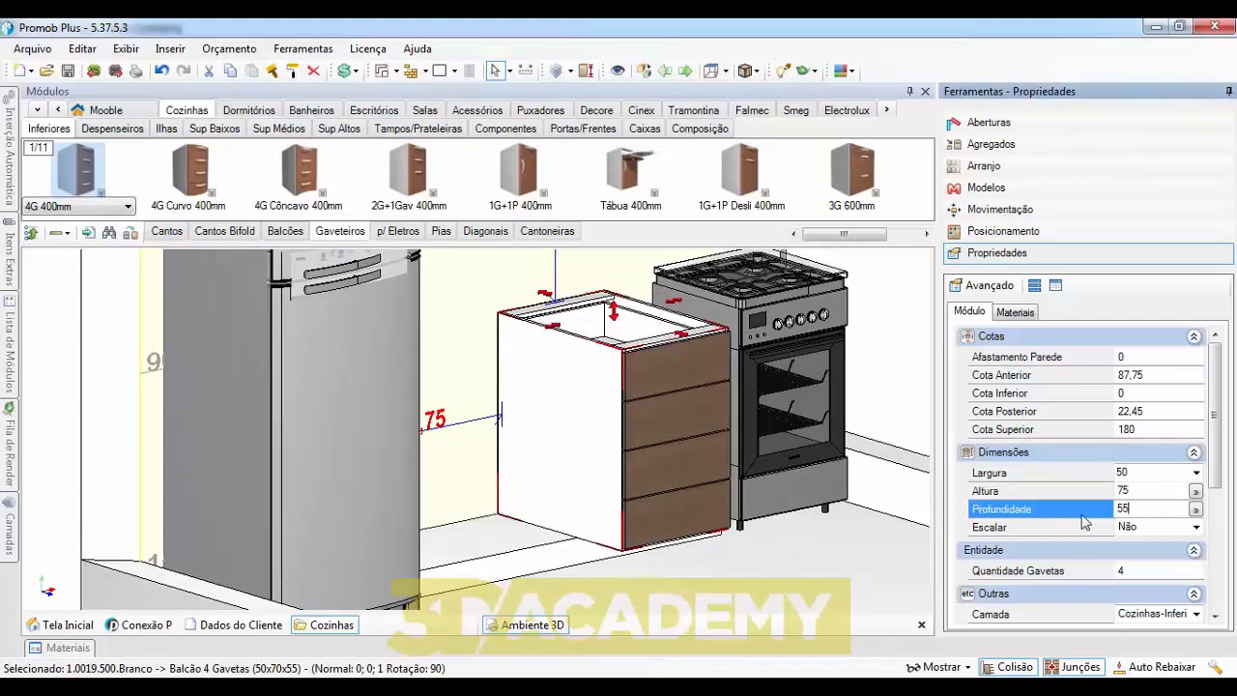
left_click(1153, 490)
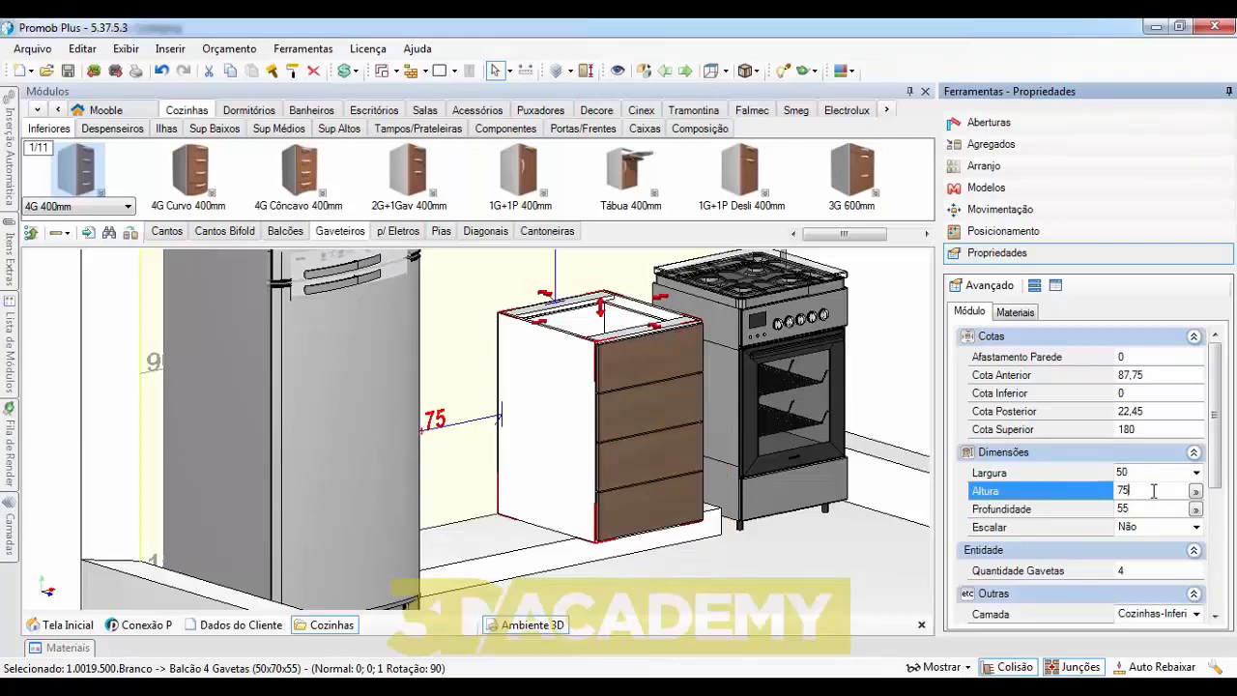
- Slide the four-drawer module closer to the stove, to the end of the base, leaving about 5.1 between them
right_click_drag(669, 402, 370, 426)
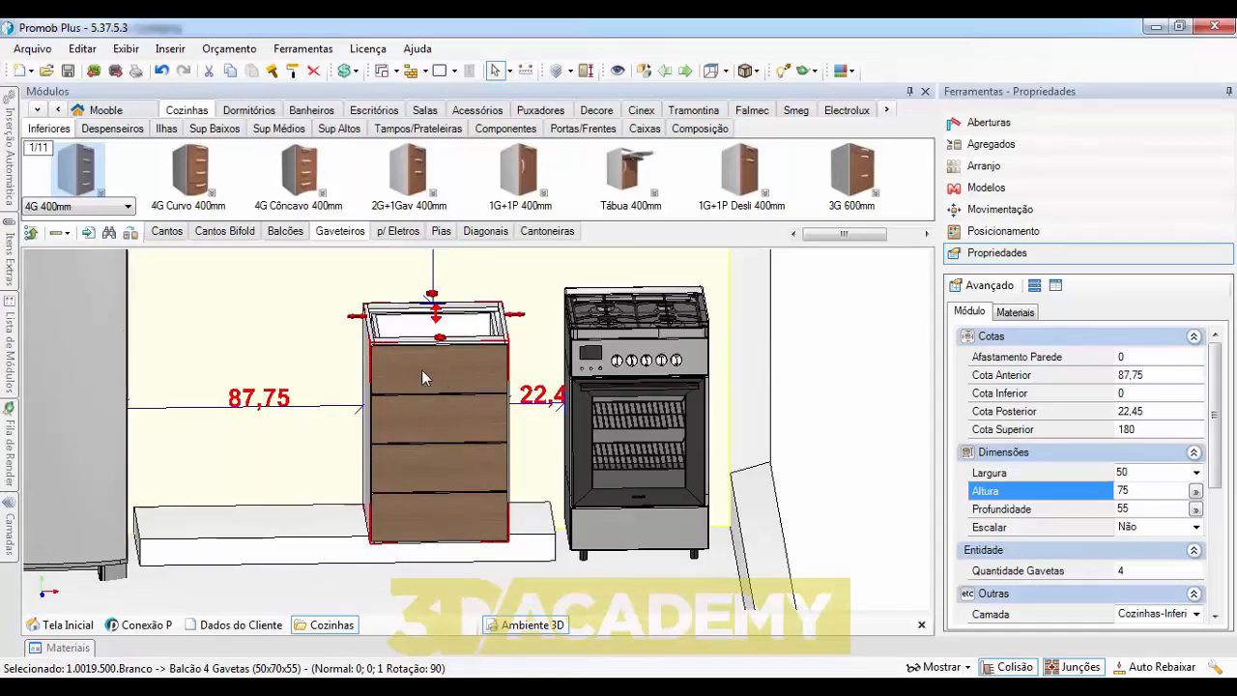
left_click_drag(425, 368, 477, 371)
middle_click_drag(582, 516, 519, 512)
scroll(518, 512, "up", 6)
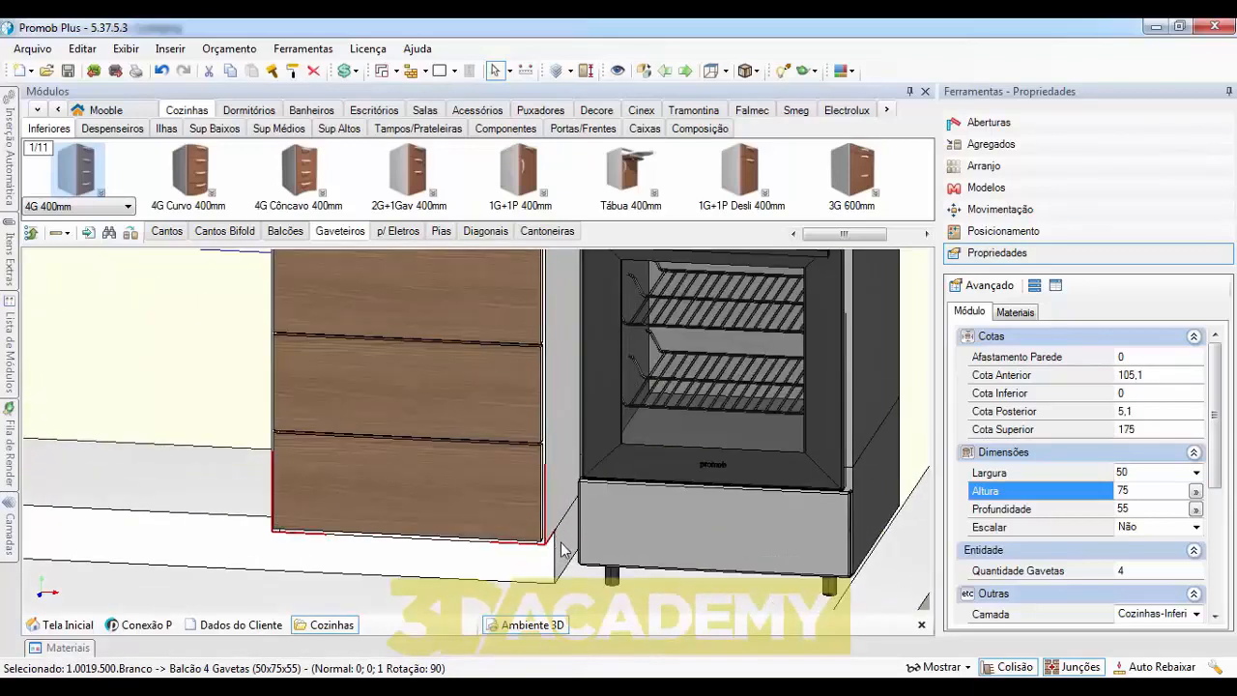
scroll(572, 481, "down", 5)
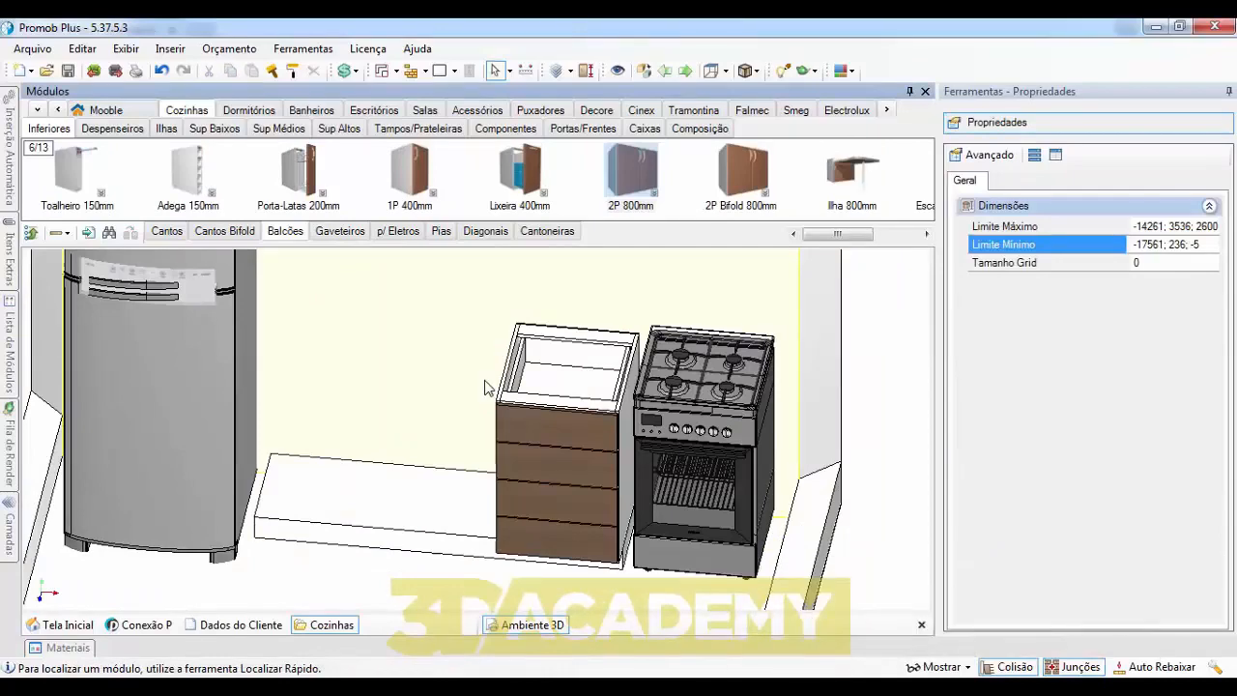
- Insert the Lixeira 400mm module from the Cozinhas Balcões group on the rear wall between the refrigerator and the drawer module
middle_click_drag(398, 481, 417, 480)
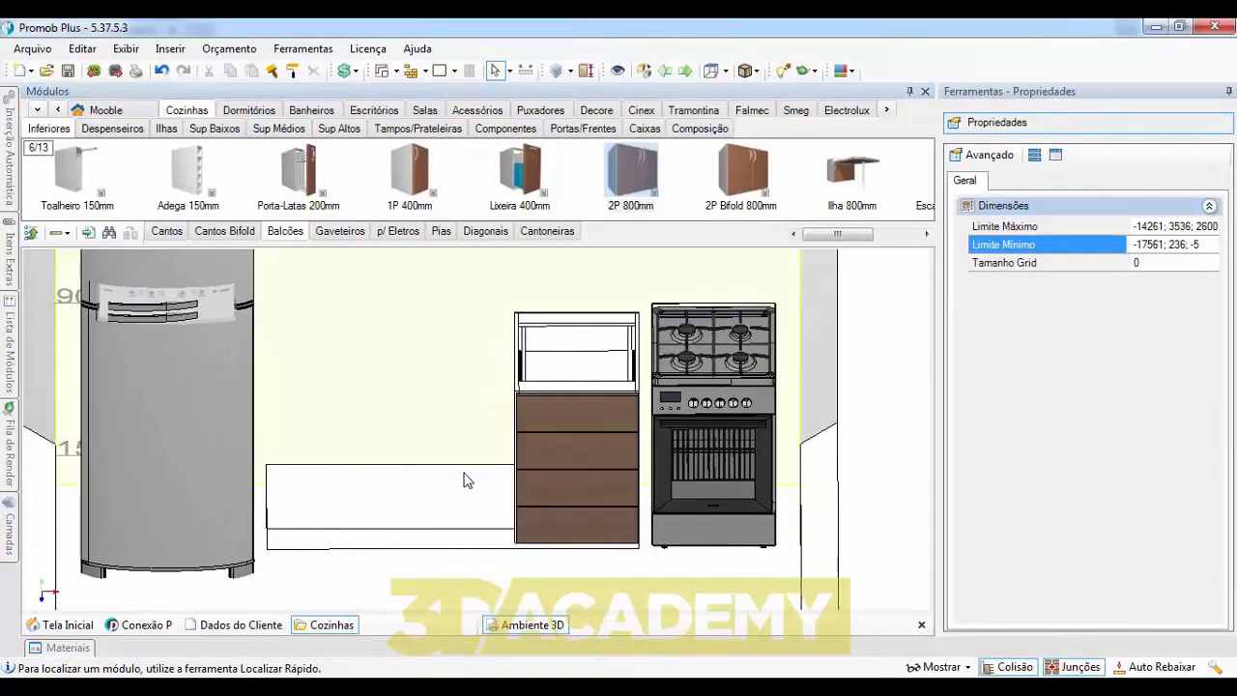
left_click(351, 473)
mouse_move(315, 474)
middle_mouse_down()
mouse_move(287, 468)
mouse_move(312, 475)
middle_mouse_up()
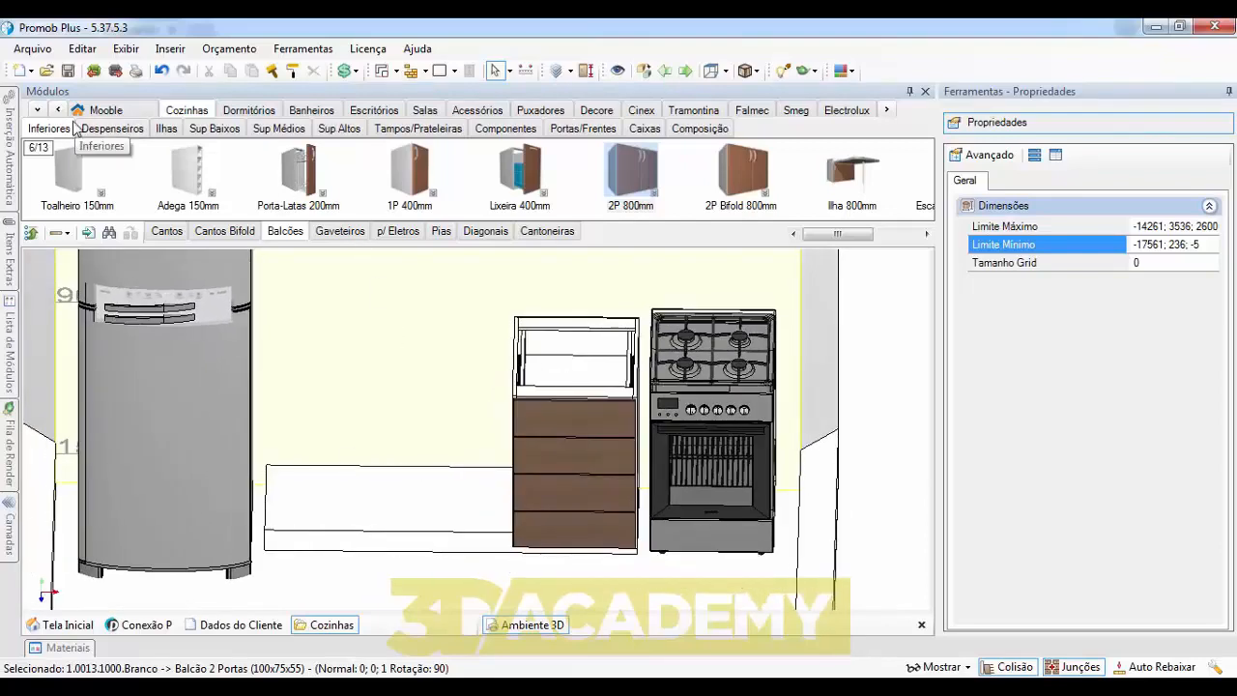
left_click(197, 112)
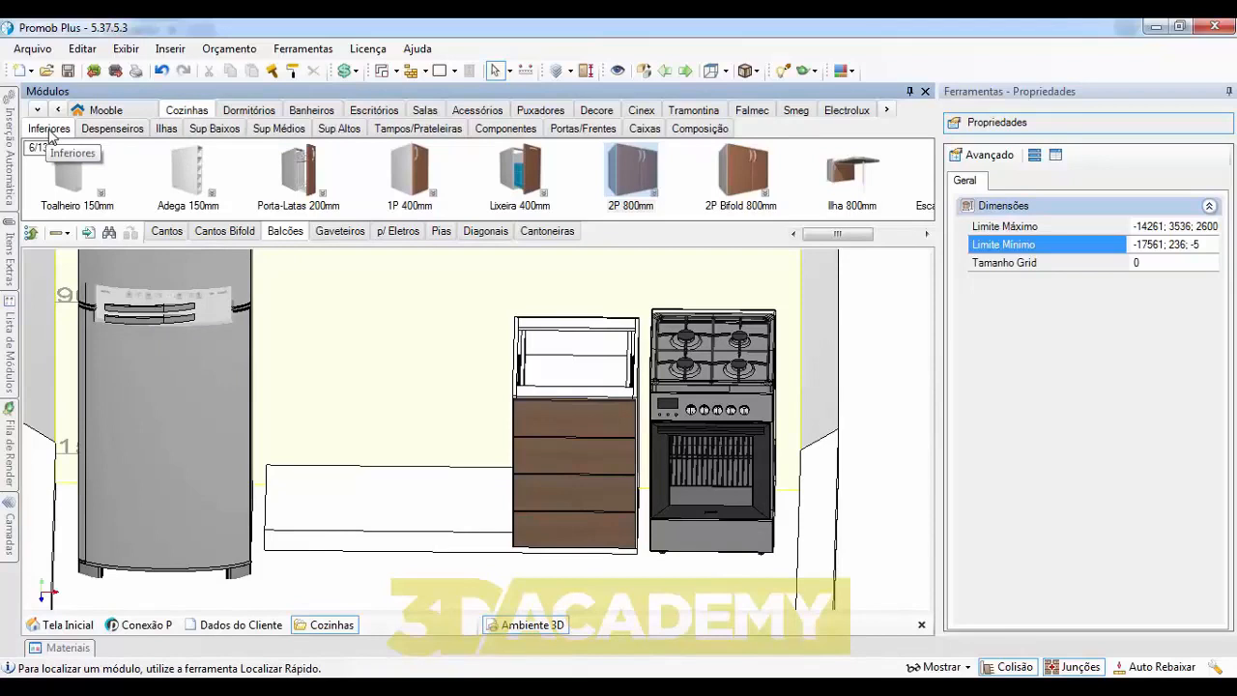
left_click(349, 235)
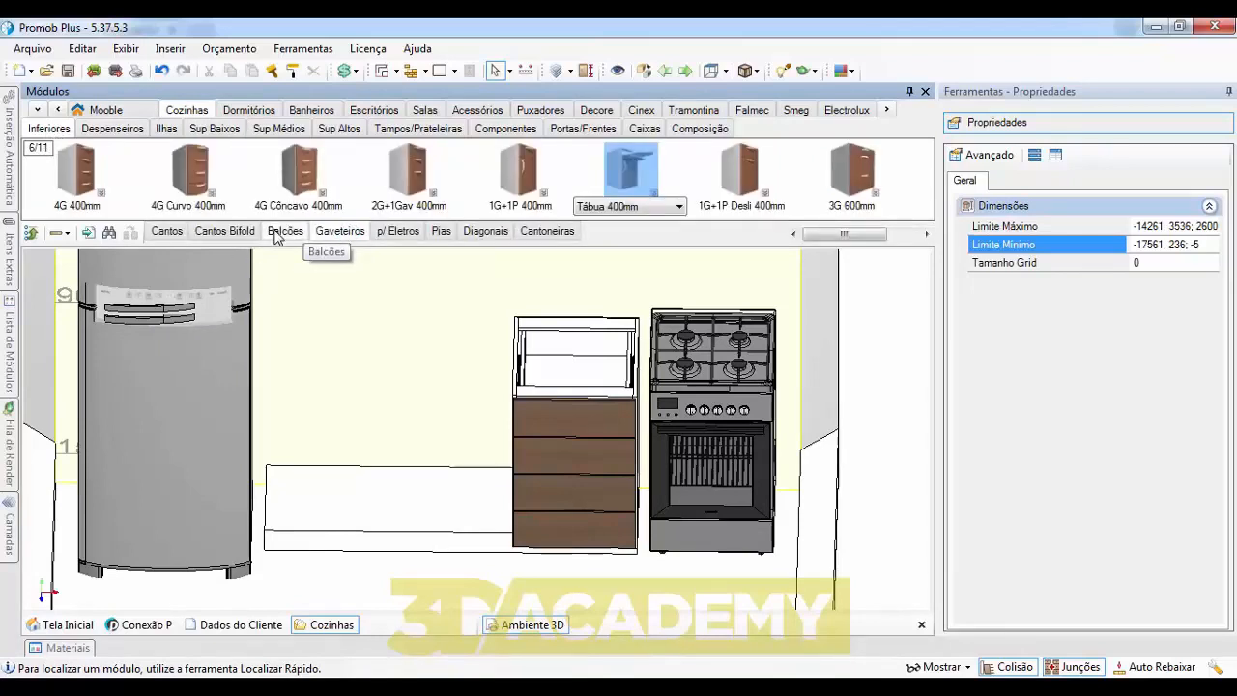
left_click(277, 235)
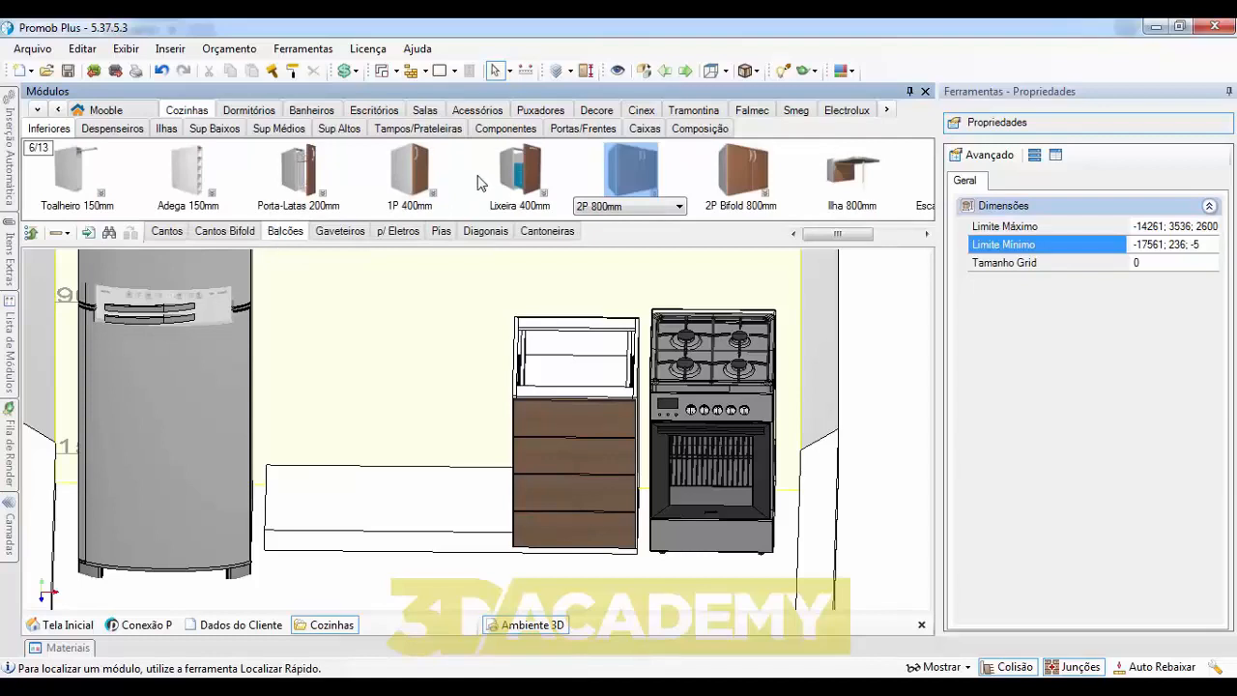
left_click(517, 176)
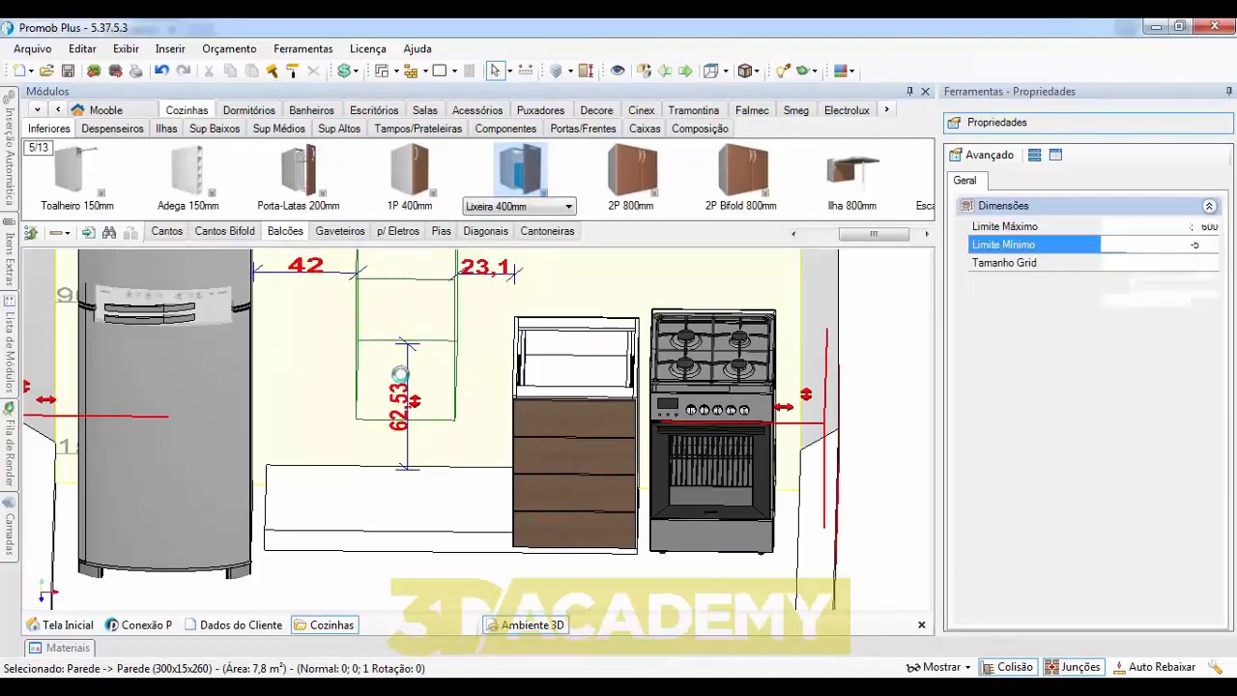
left_click(400, 374)
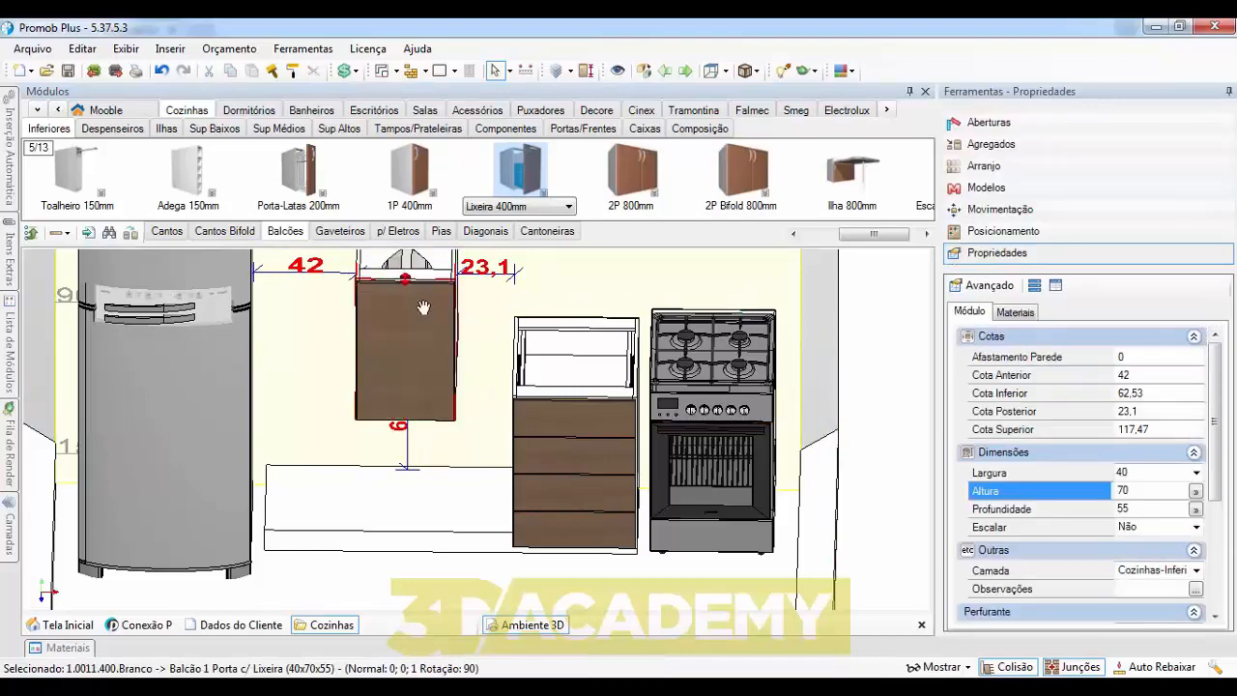
- Open the Lixeira module's pull-out bin to 30.9 using the Gavetas openings
middle_click_drag(423, 307, 503, 413)
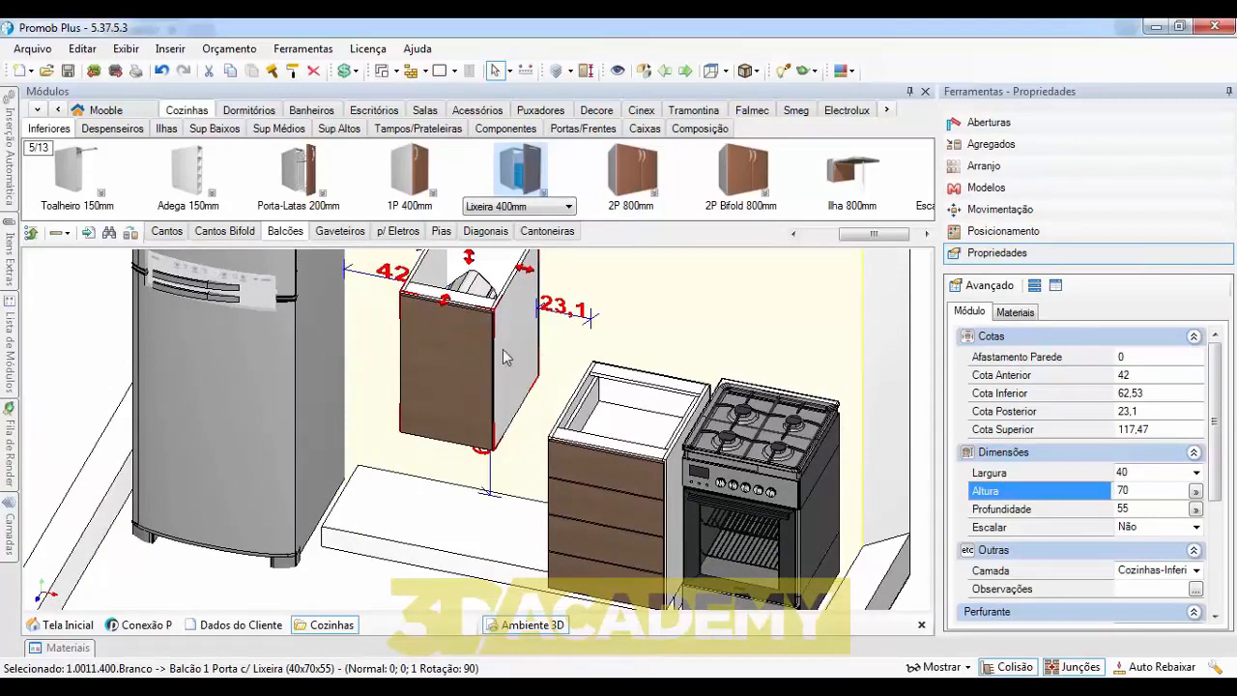
left_click(1005, 125)
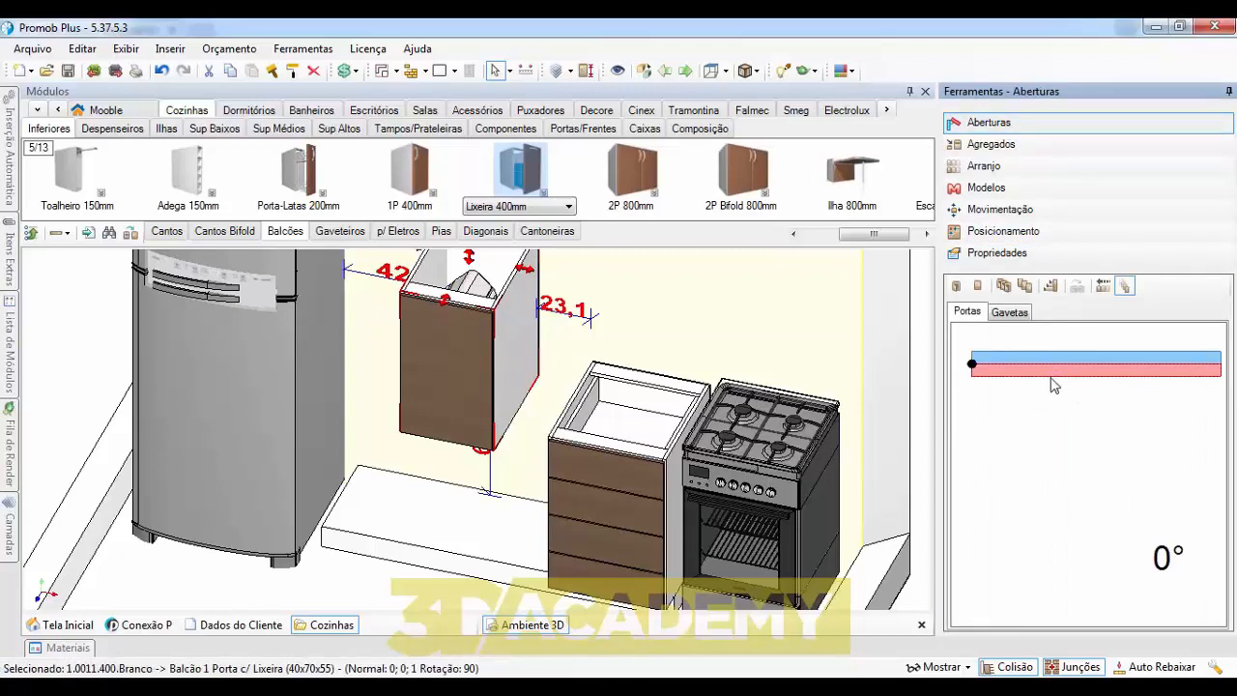
left_click(1013, 317)
left_click_drag(1044, 367, 1029, 541)
- Inspect the open bin, close it back to 0 and delete the Lixeira module
middle_click_drag(640, 418, 525, 467)
scroll(470, 403, "up", 3)
scroll(464, 392, "down", 2)
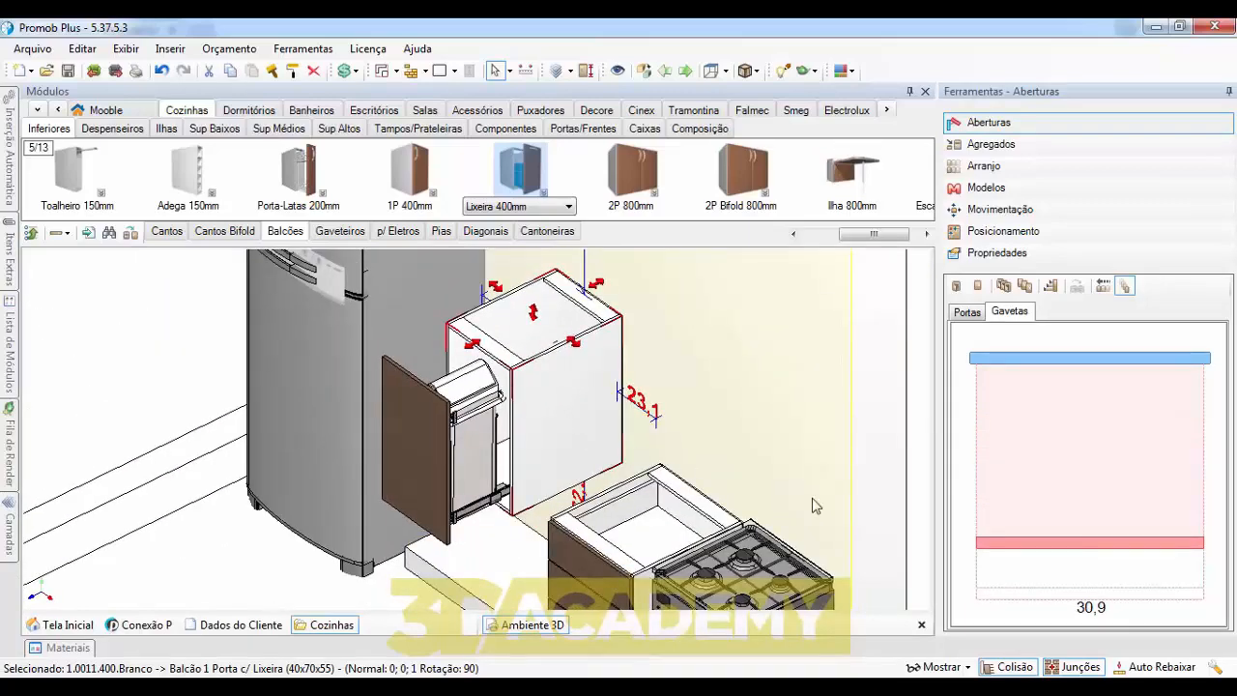
left_click_drag(1079, 544, 1068, 365)
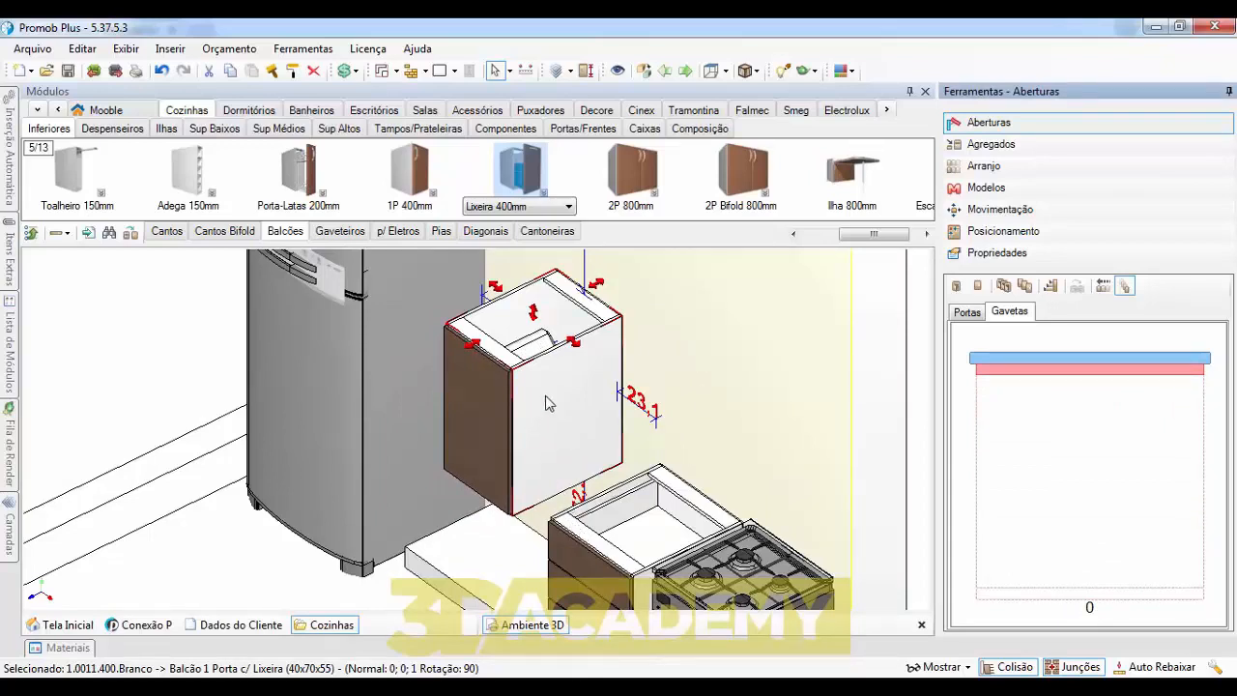
key("Delete")
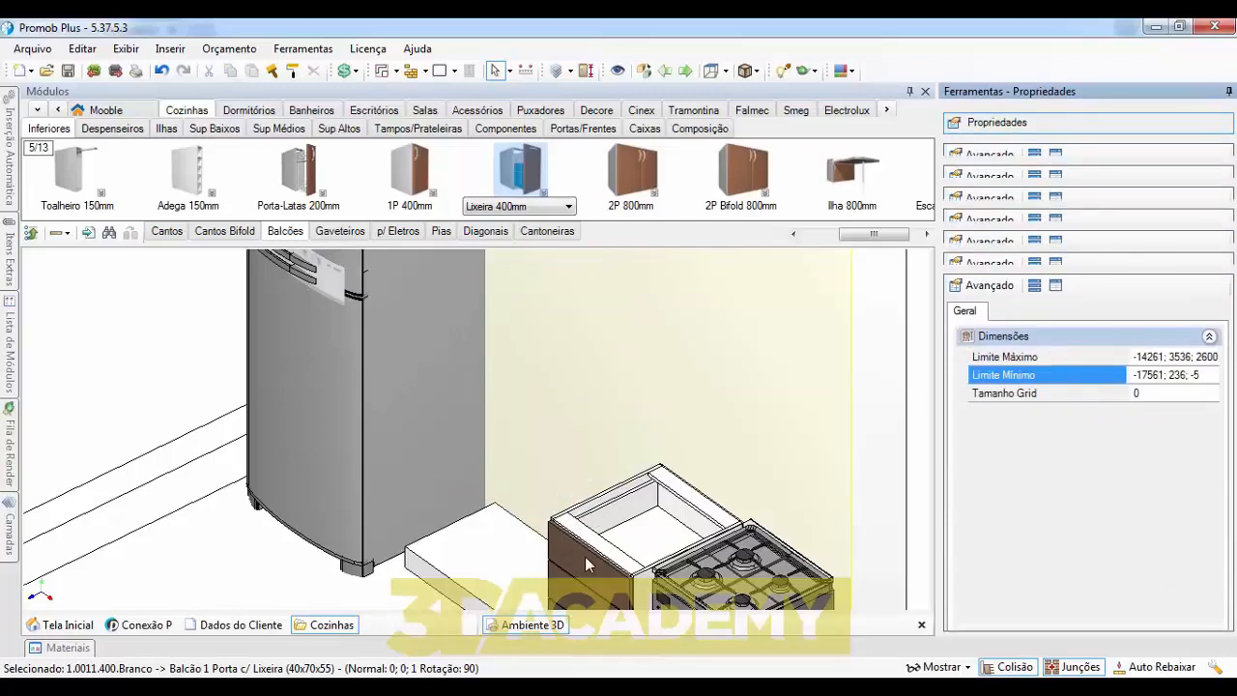
- Pull out the four-drawer module's drawers with the Aberturas tool and close them back to 0
left_click(587, 566)
middle_click_drag(586, 566, 661, 295)
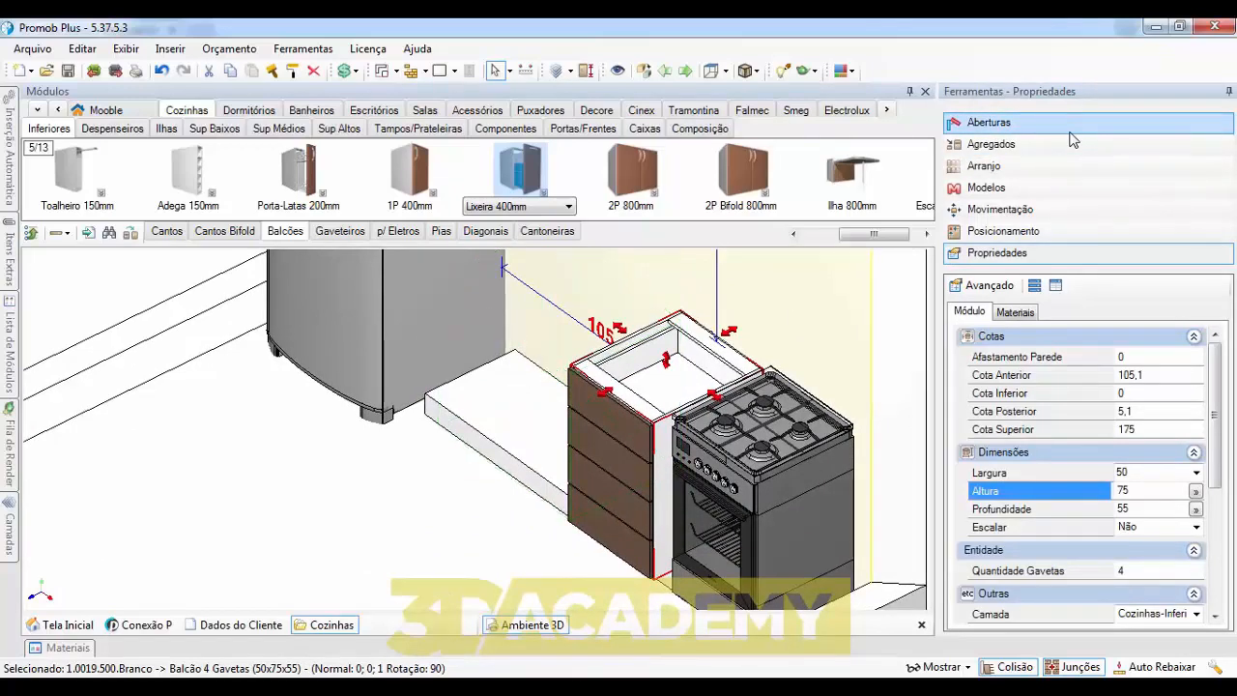
left_click(1011, 126)
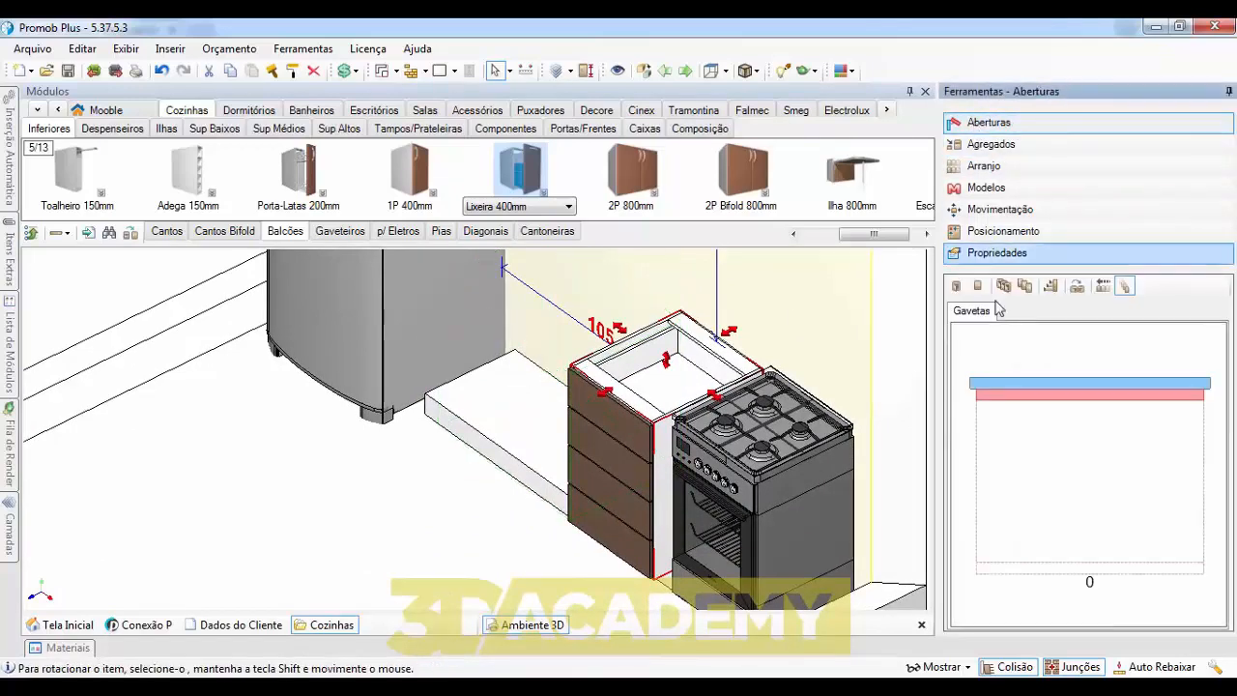
left_click_drag(1033, 427, 1033, 571)
left_click_drag(1032, 453, 1038, 388)
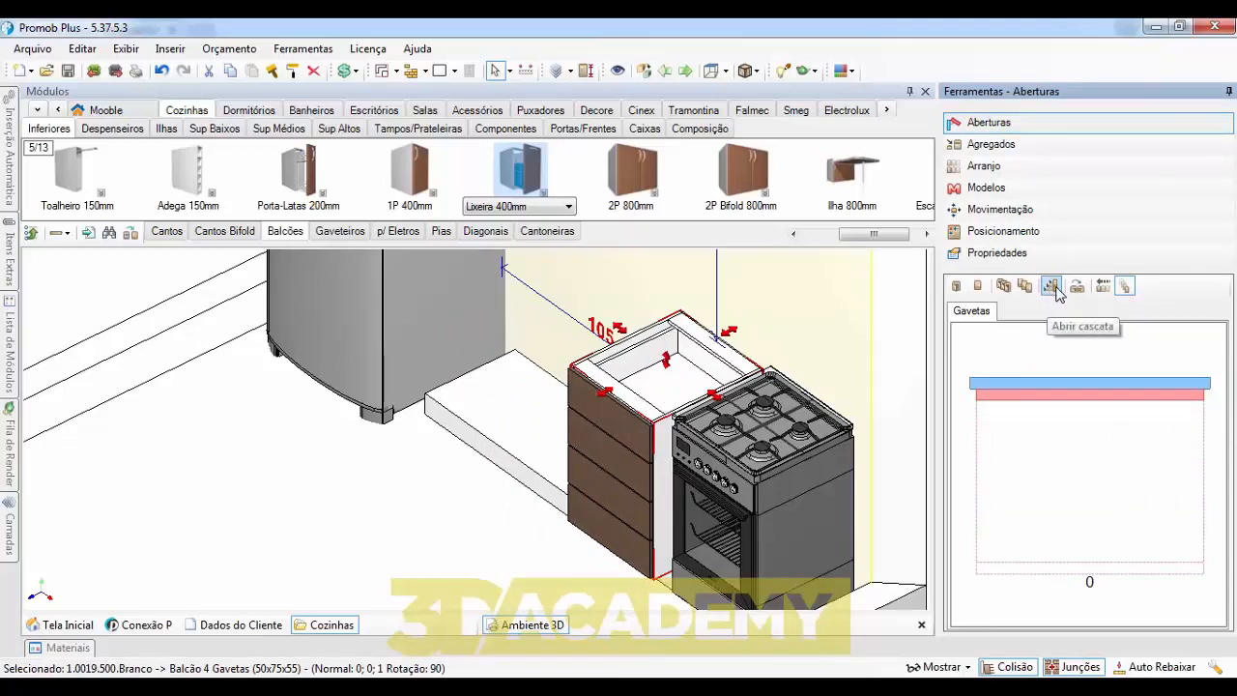
- Open the four drawers in a cascade with Abrir cascata and close them back to 0
left_click(1057, 293)
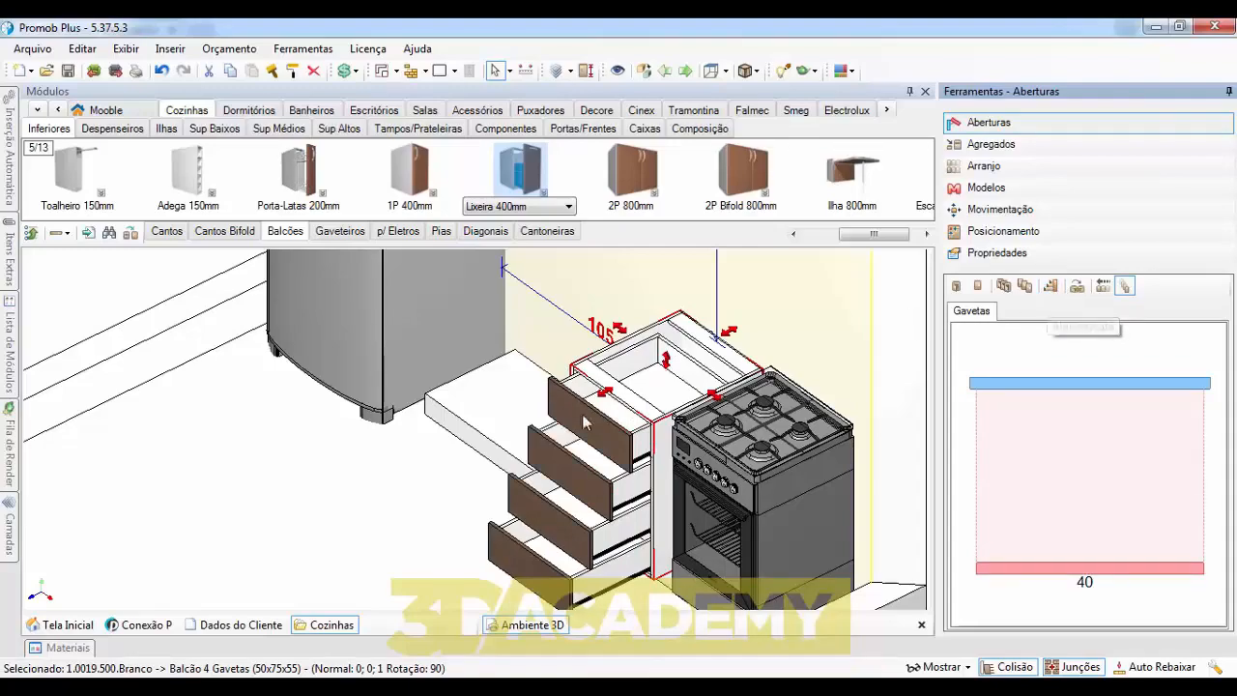
mouse_move(585, 422)
middle_mouse_down()
mouse_move(612, 425)
mouse_move(592, 439)
middle_mouse_up()
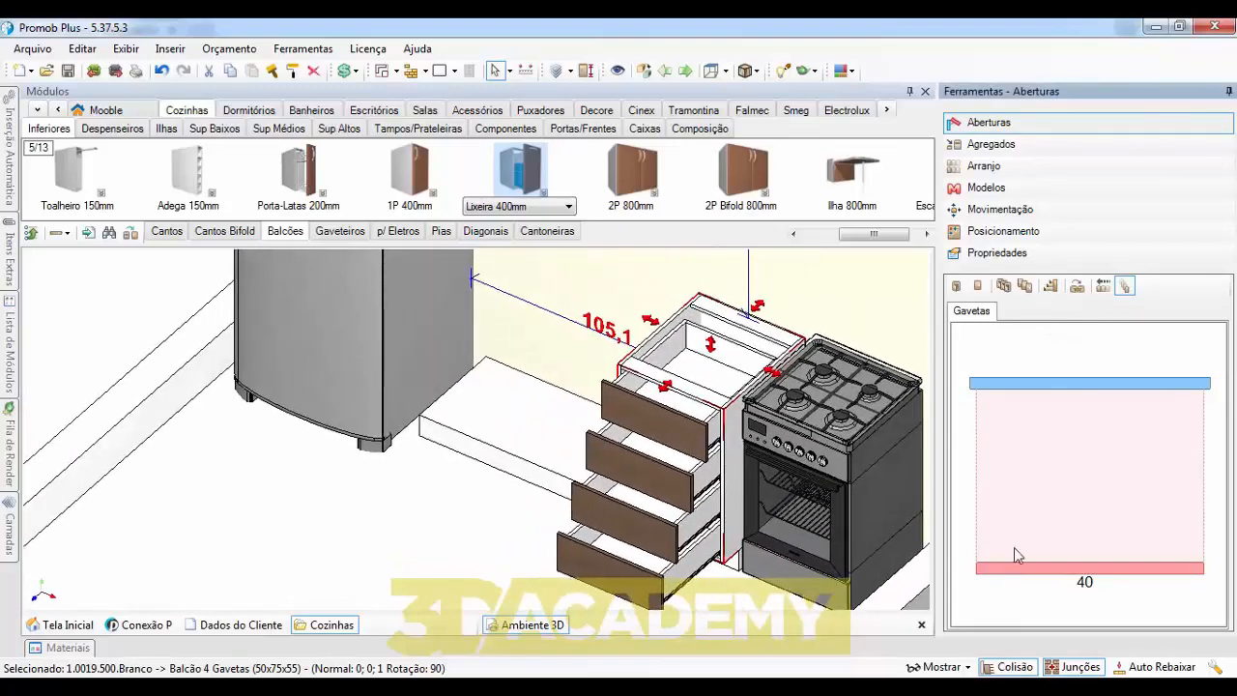
left_click_drag(1015, 566, 1033, 370)
middle_click_drag(618, 389, 742, 406)
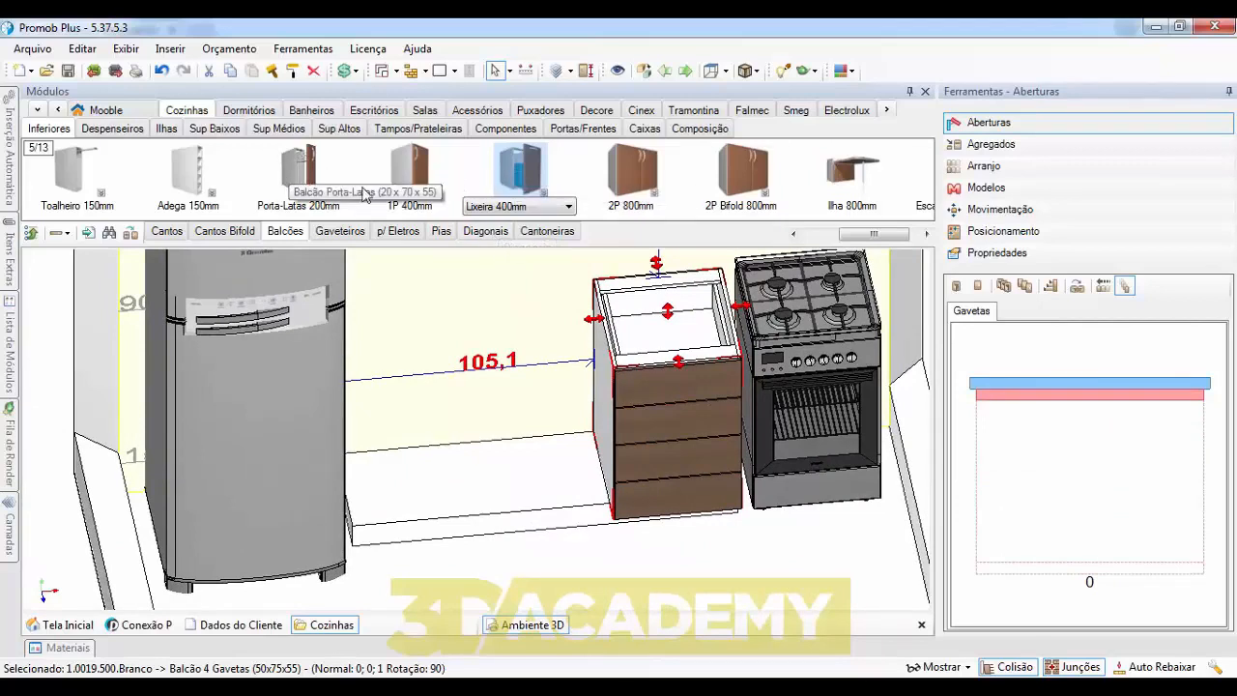
- Insert the 2P 800mm two-door module from Balcões on the rear wall, above the base between the refrigerator and the drawer module
left_click(637, 179)
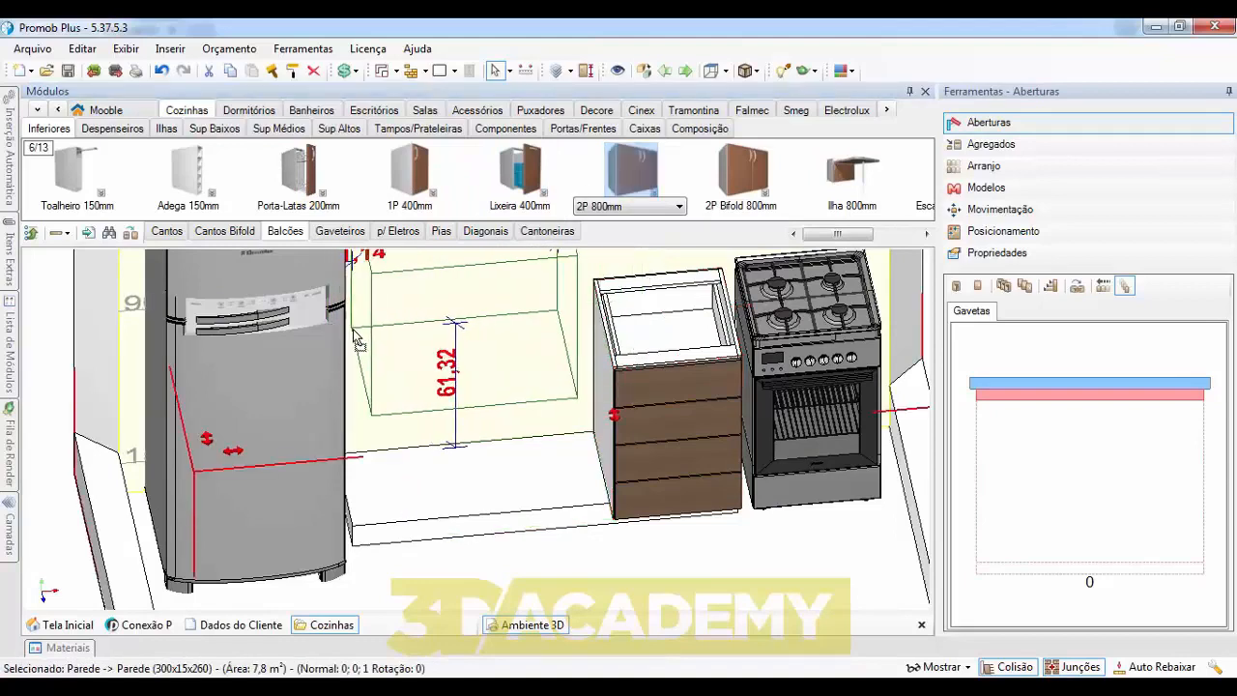
left_click(401, 344)
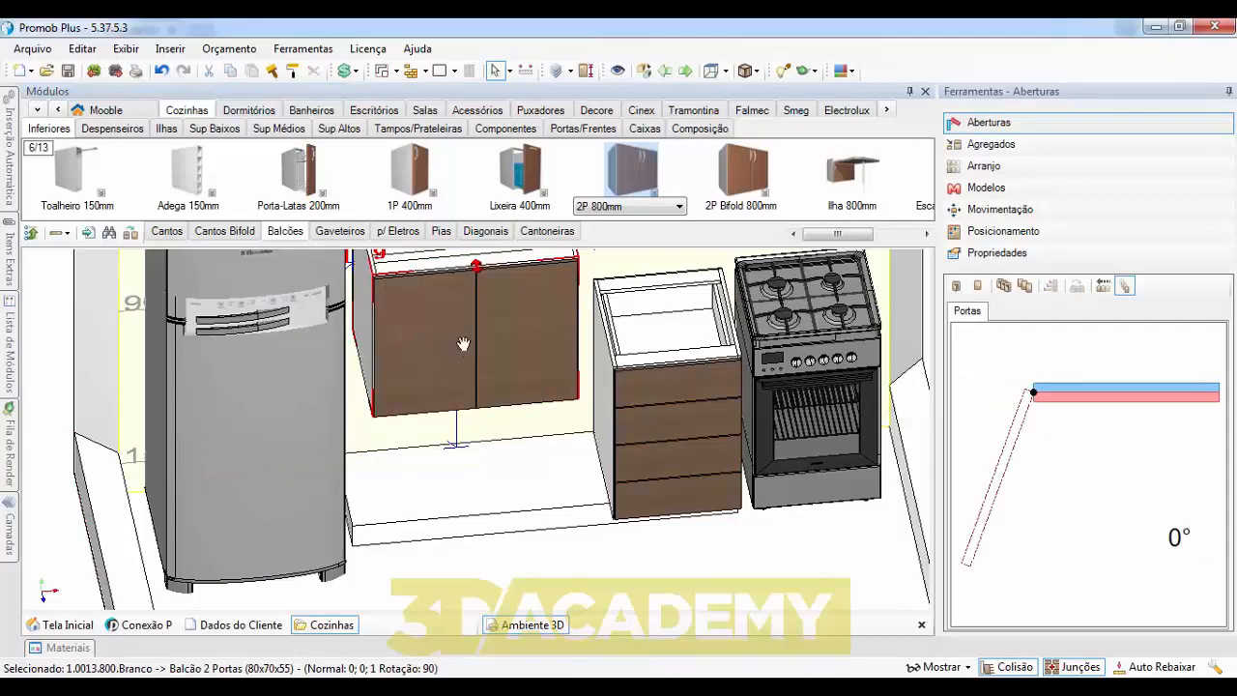
- Move the two-door module higher on the rear wall, clear of the drawer module beside it
middle_click_drag(464, 344, 443, 446)
mouse_move(442, 446)
right_mouse_down()
mouse_move(410, 434)
mouse_move(421, 437)
right_mouse_up()
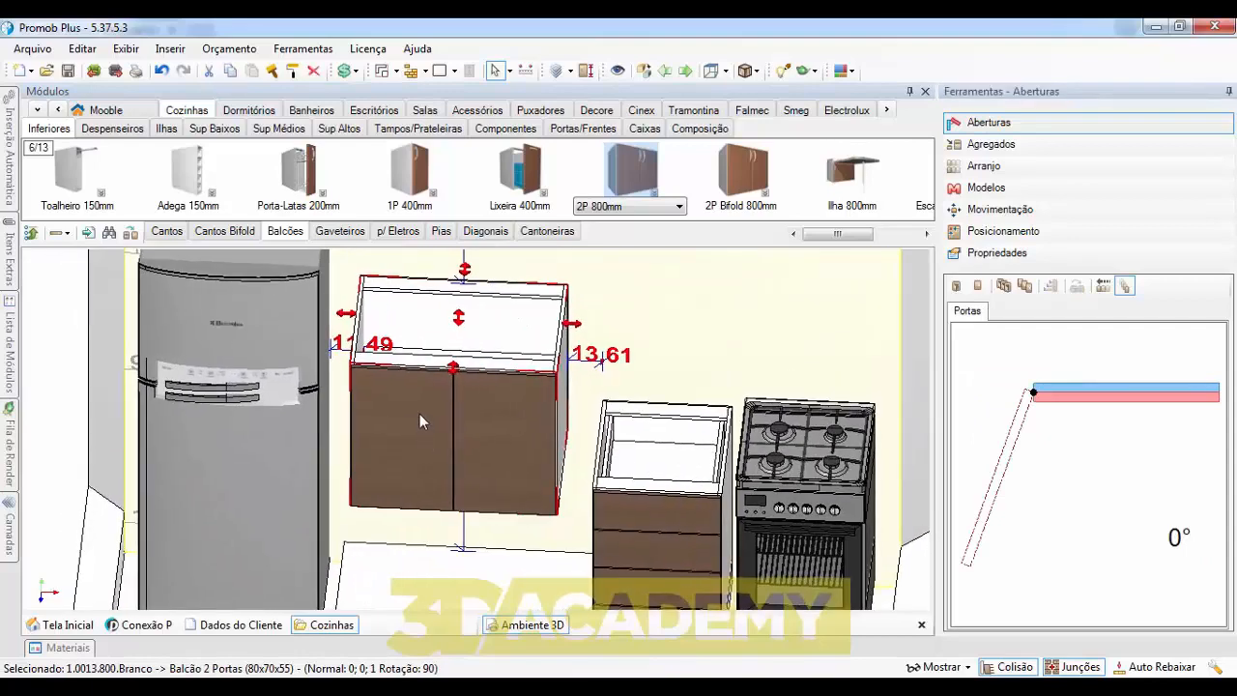
left_click_drag(419, 413, 444, 363)
scroll(552, 401, "down", 3)
right_click_drag(552, 354, 529, 341)
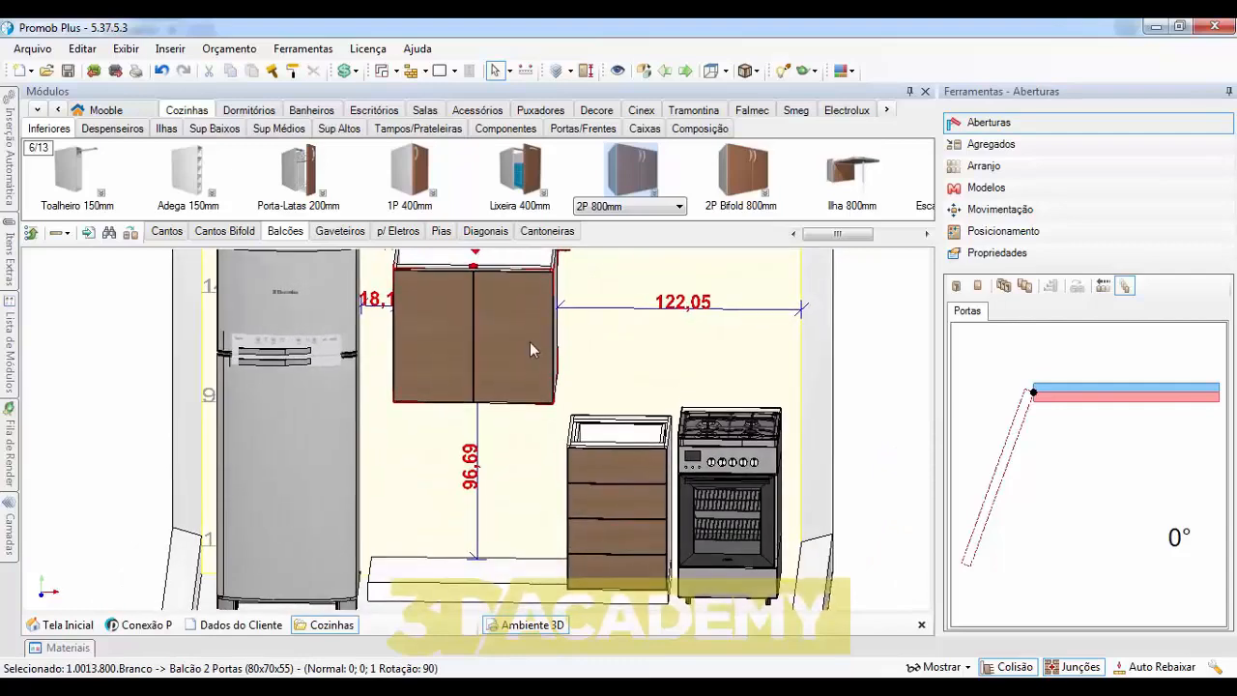
middle_click_drag(530, 343, 541, 399)
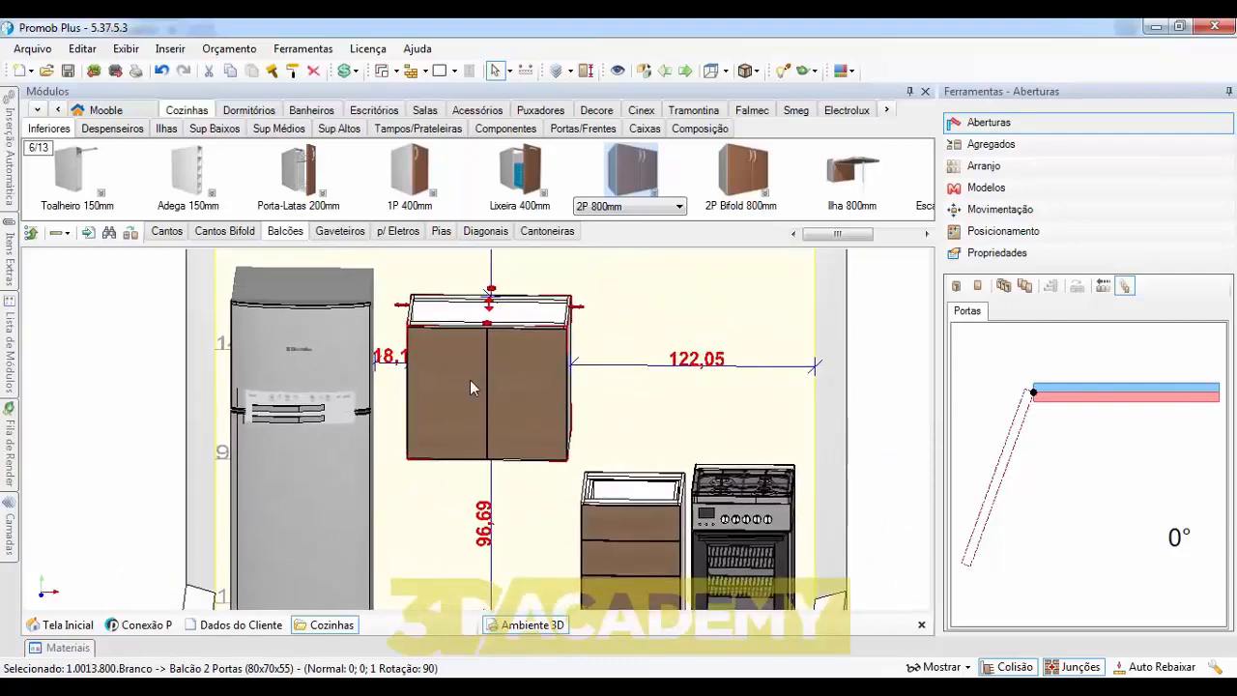
- Set the two-door module's width (Largura) to 100 and its height (Altura) to 75 in its properties
left_click(988, 127)
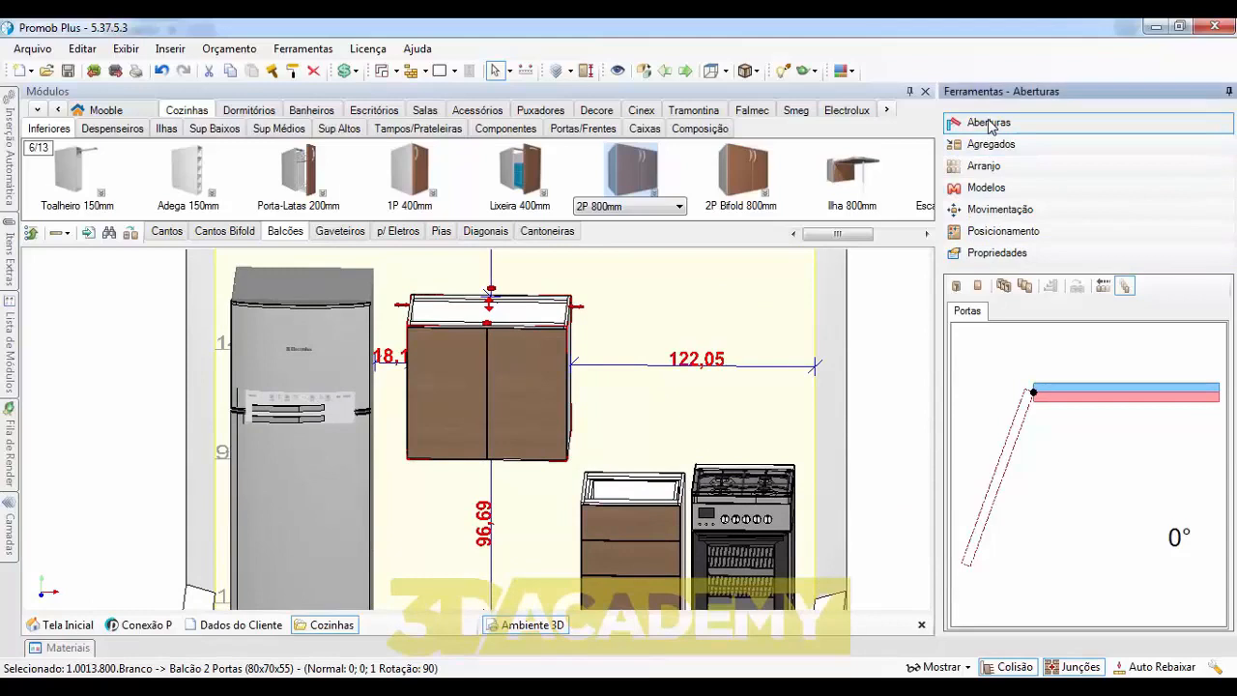
left_click(995, 255)
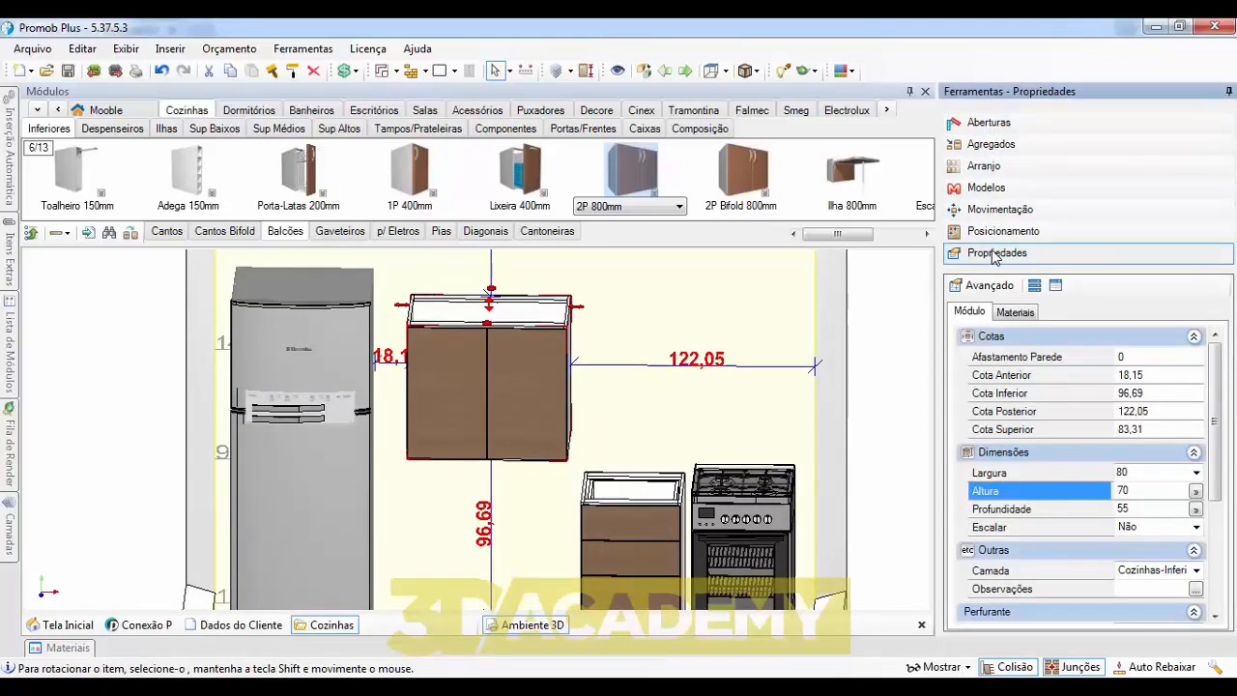
left_click(1134, 472)
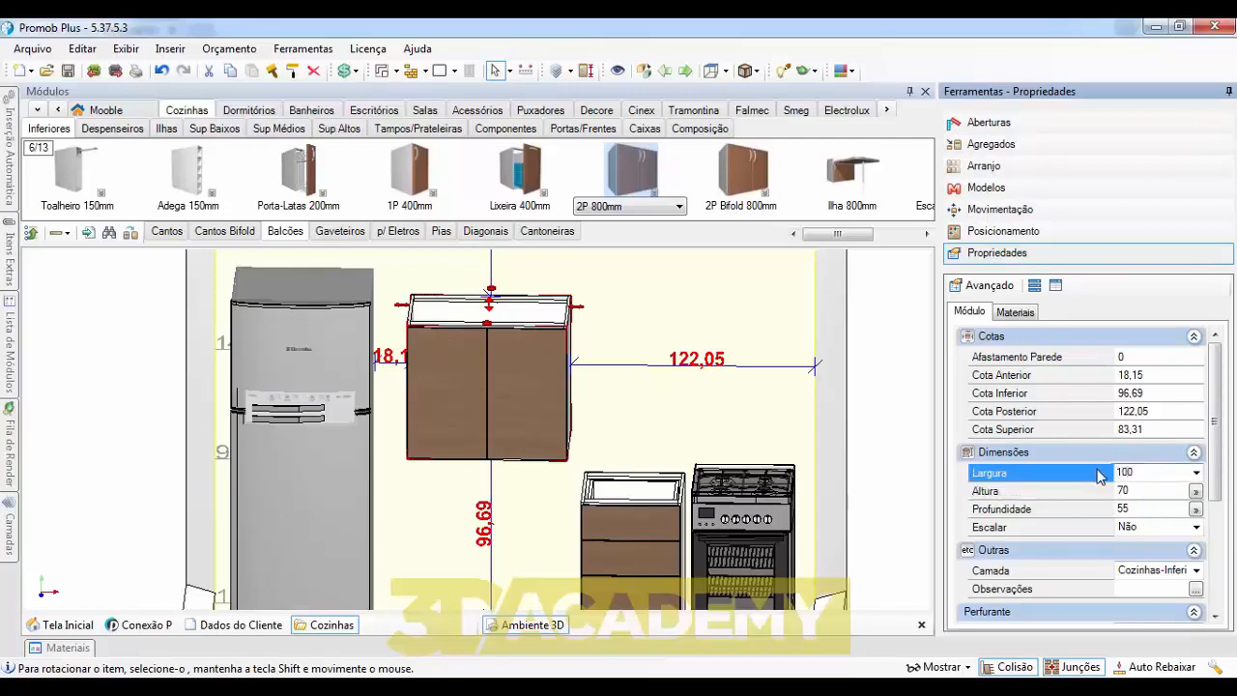
type("100")
left_click(1152, 490)
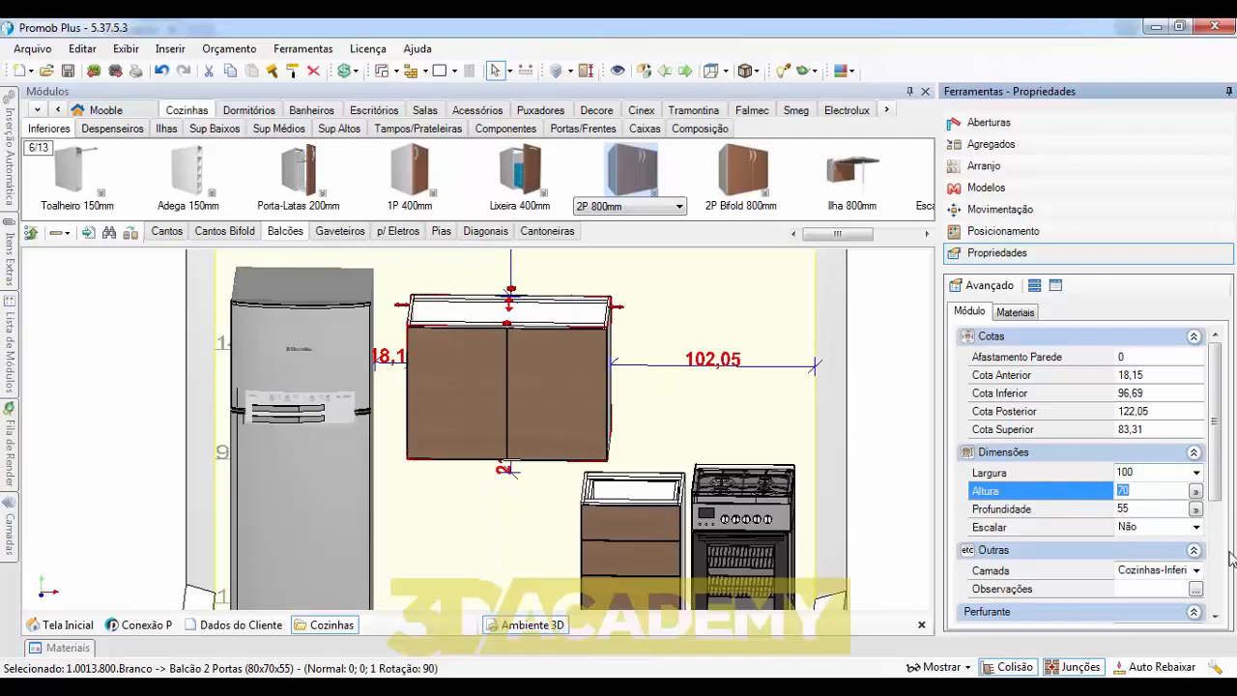
left_click(1155, 509)
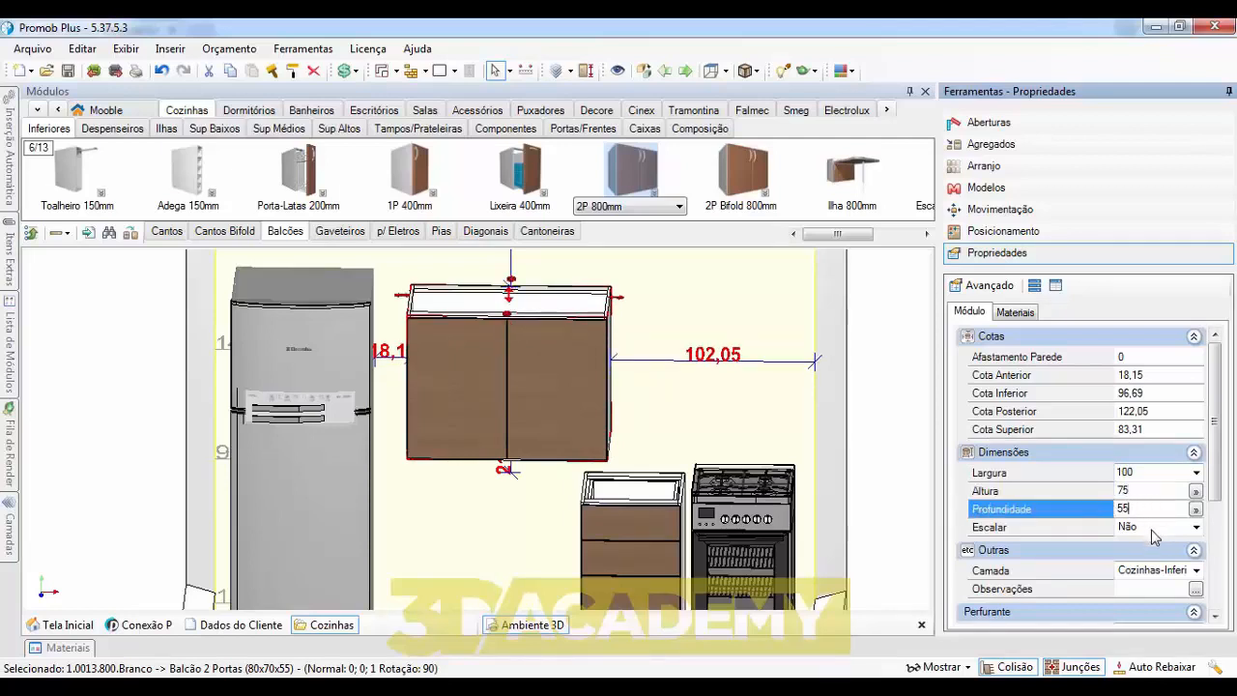
- Lower the two-door module onto the base between the refrigerator and the drawer module, flush against the drawers
middle_click_drag(497, 385, 547, 303)
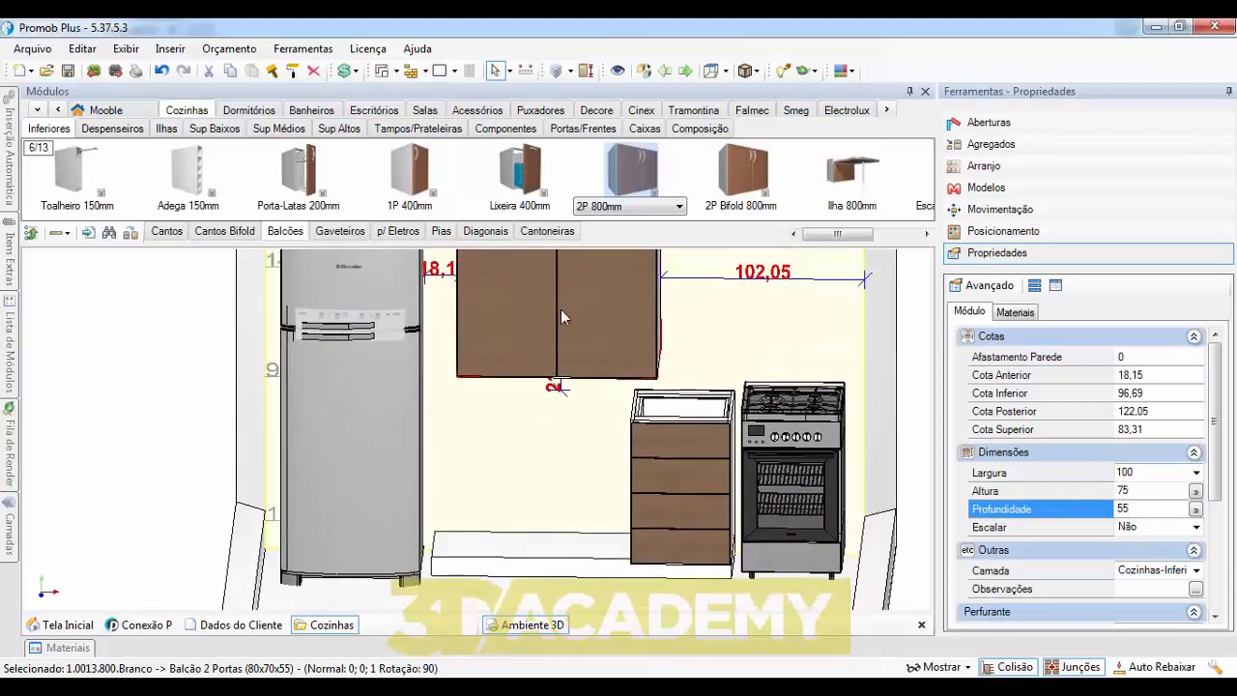
left_click_drag(560, 312, 587, 562)
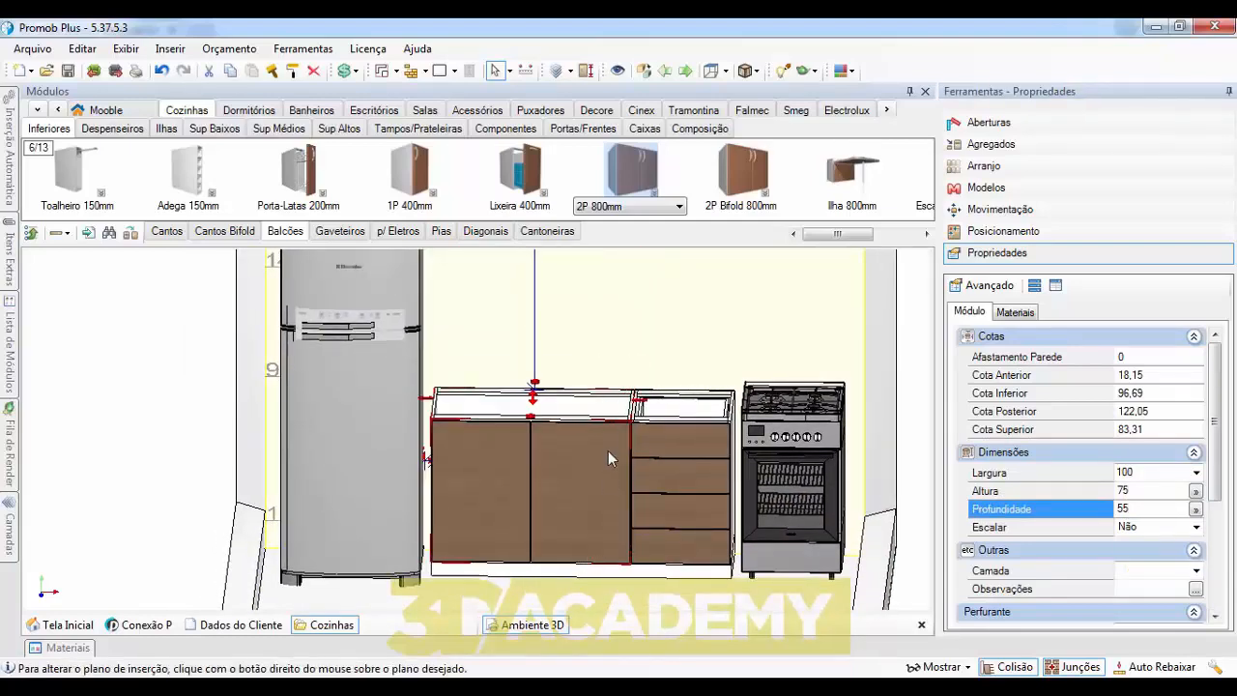
right_click_drag(618, 452, 464, 493)
scroll(467, 496, "up", 3)
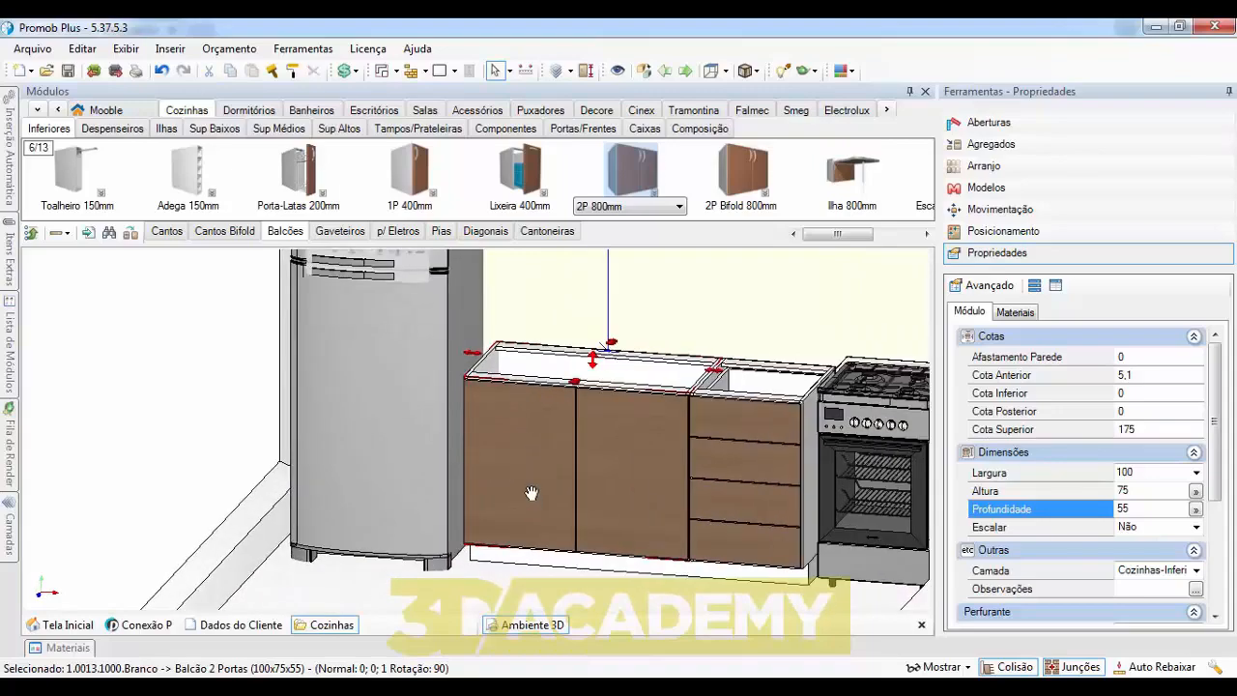
- Examine the row of base cabinets from several angles, checking the fit between the refrigerator, modules and stove
middle_click_drag(531, 493, 451, 350)
mouse_move(451, 350)
right_mouse_down()
mouse_move(464, 323)
mouse_move(434, 360)
mouse_move(447, 371)
right_mouse_up()
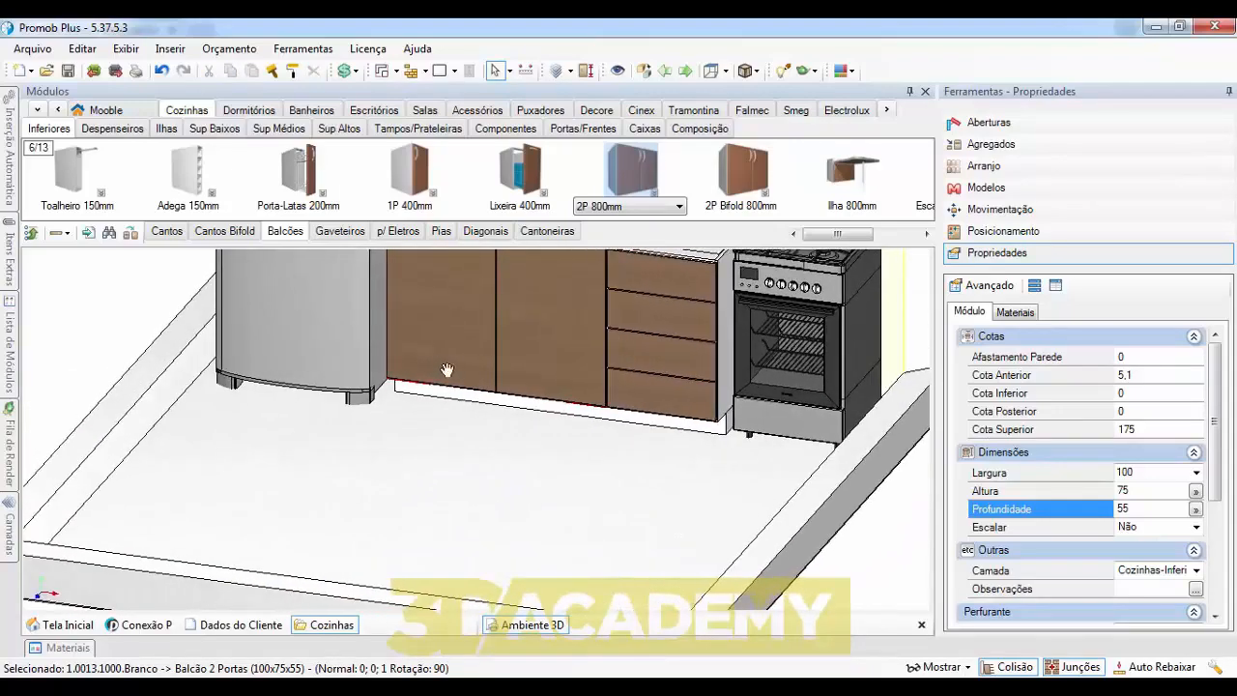
middle_click_drag(447, 370, 586, 512)
scroll(754, 438, "up", 2)
scroll(753, 440, "up", 2)
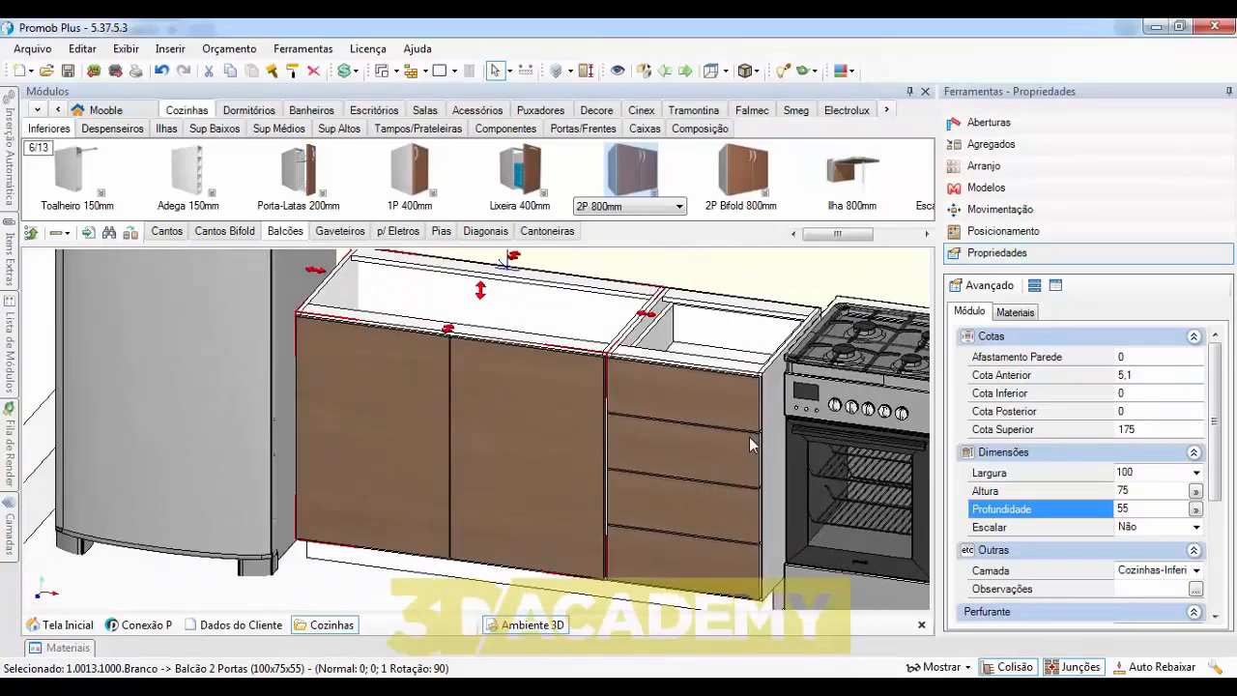
scroll(681, 435, "down", 4)
right_click_drag(677, 432, 729, 428)
middle_click_drag(518, 469, 466, 591)
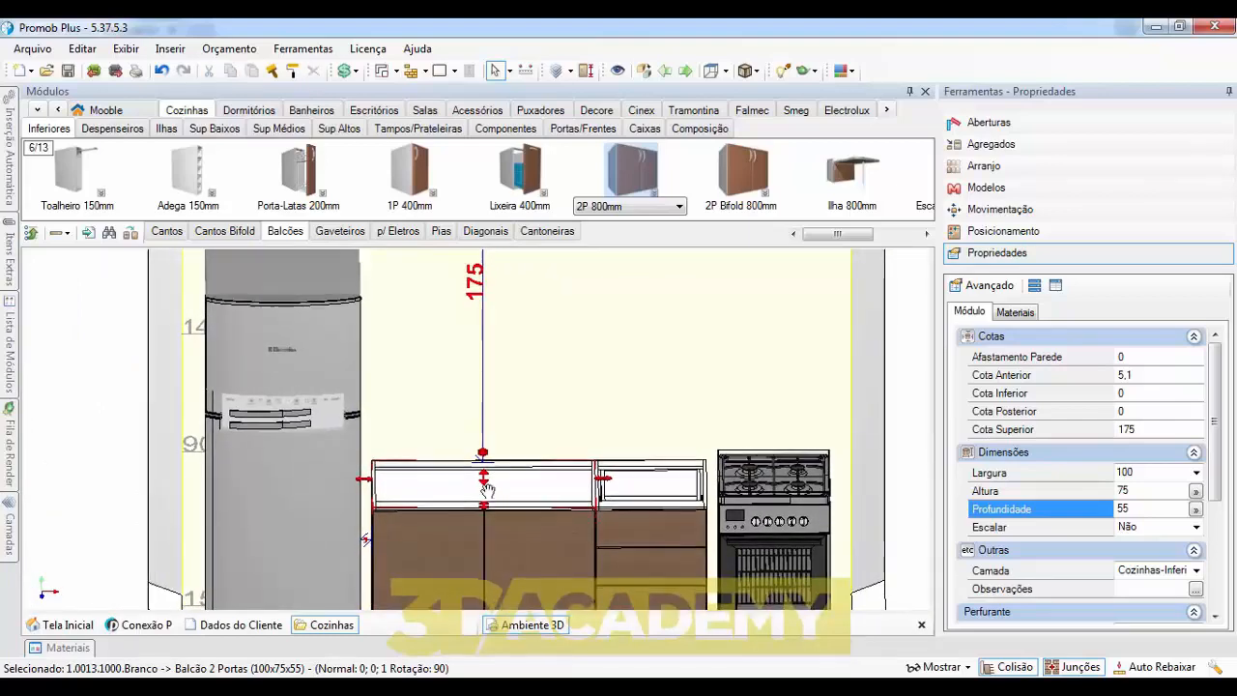
right_click_drag(466, 489, 415, 478)
middle_click_drag(415, 478, 486, 410)
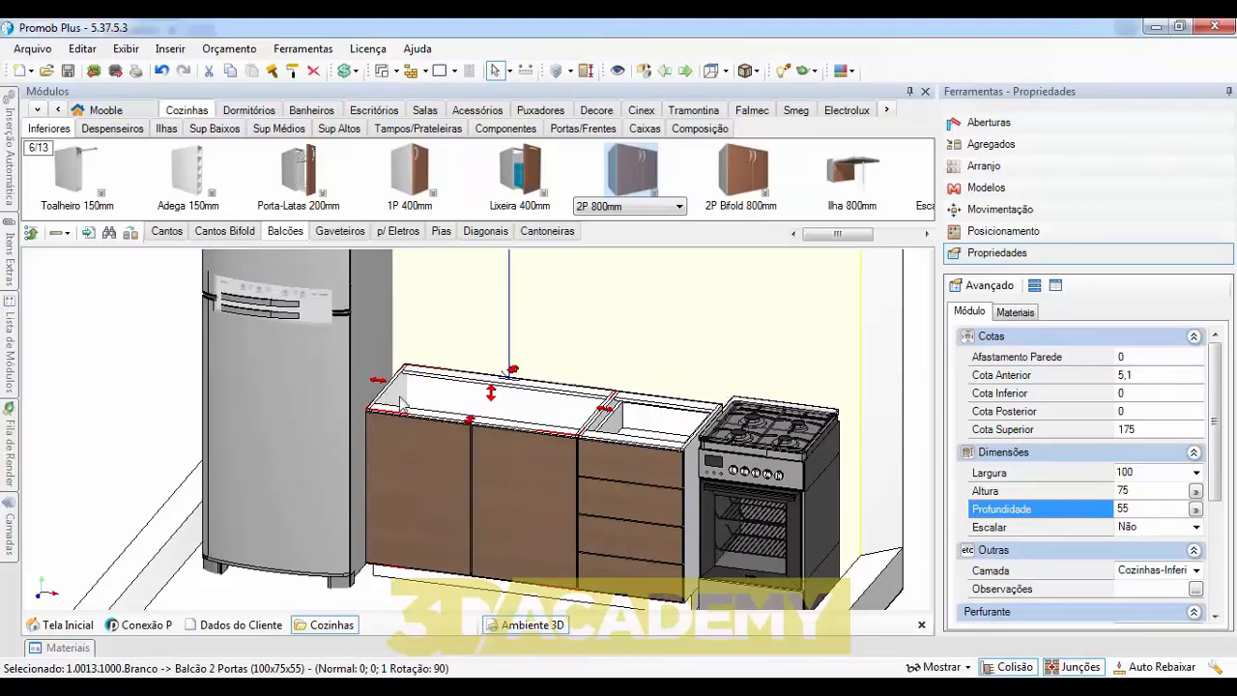
middle_click_drag(593, 404, 598, 405)
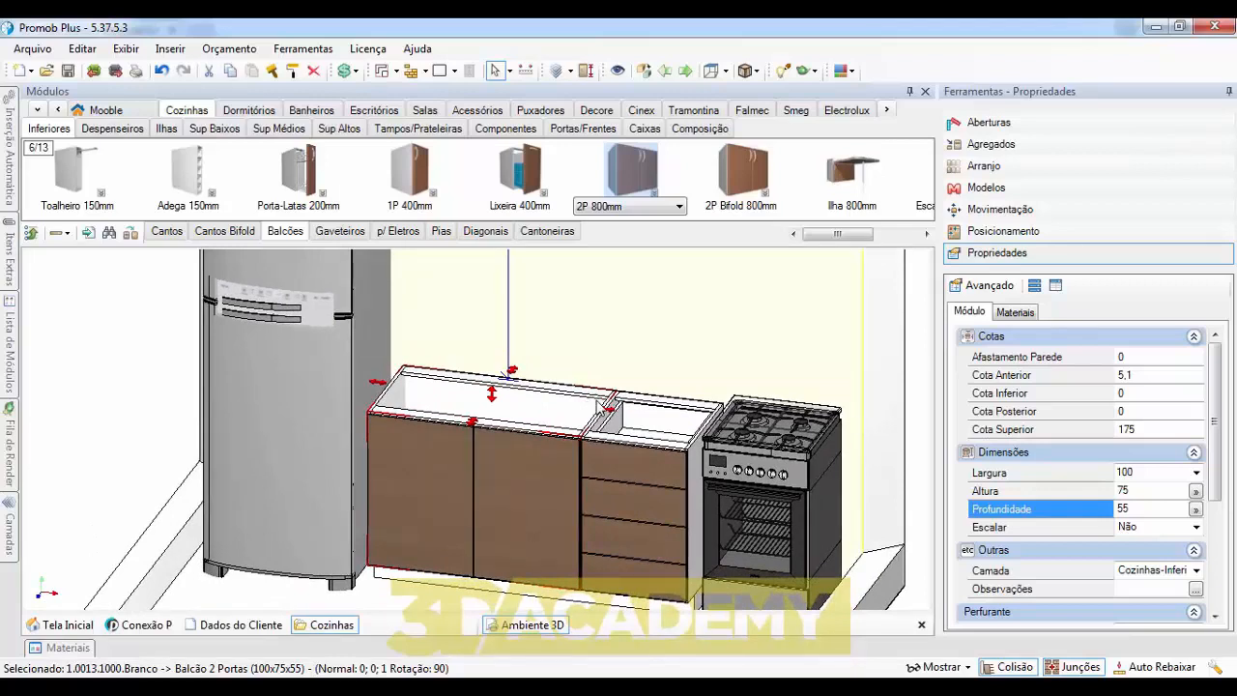